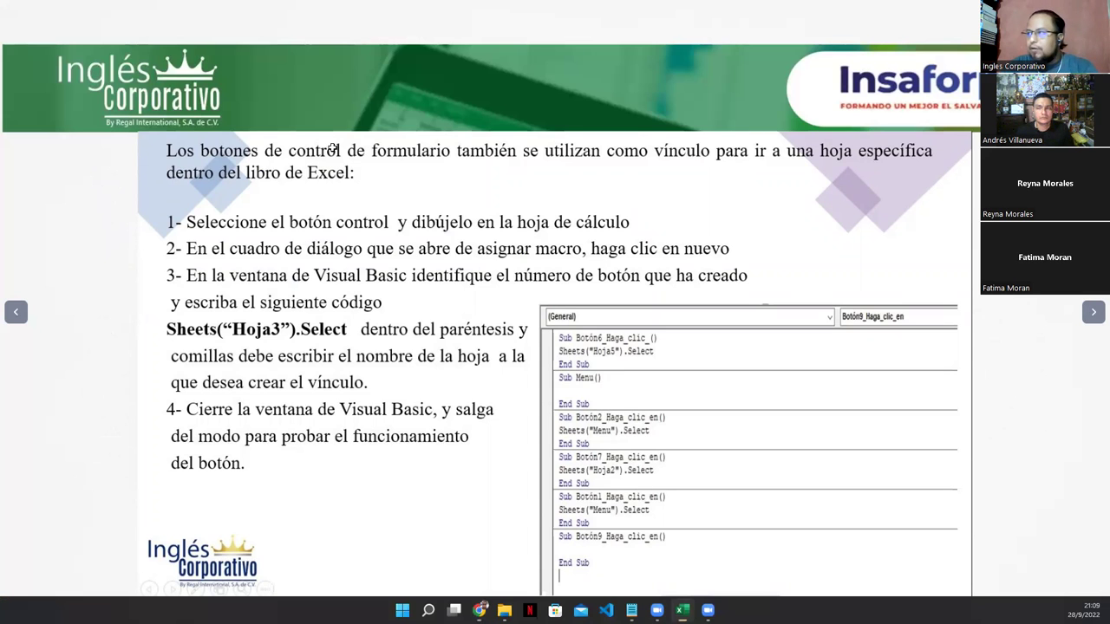
Step: Switch to Excel and save the workbook in the local Documentos folder under the name "Sesión 15- Excel Basico"
key(alt+Tab)
click(16, 10)
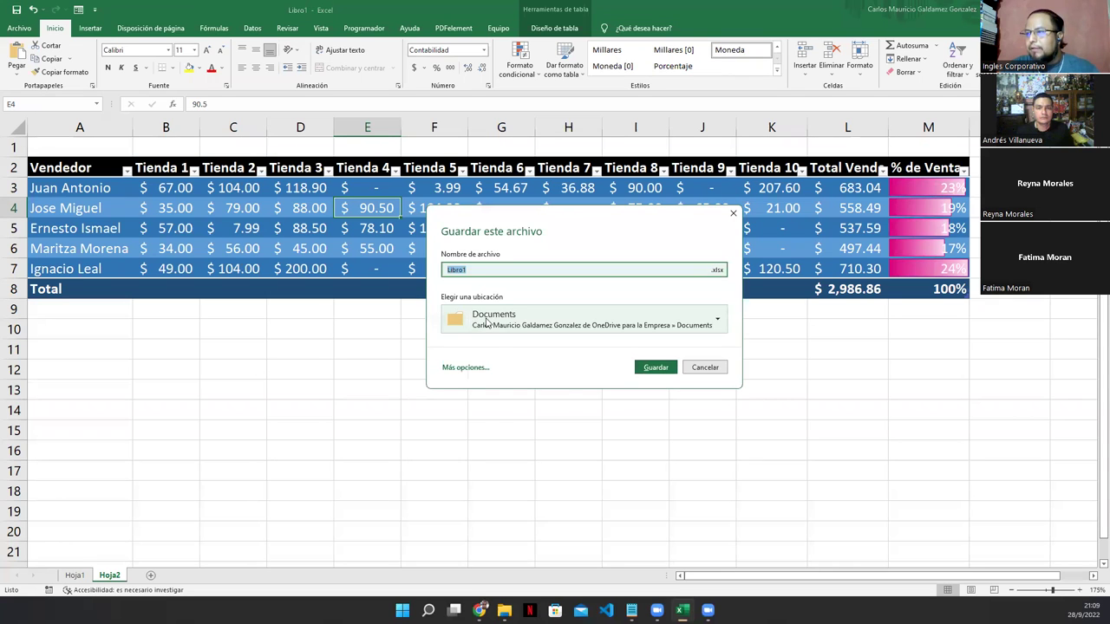
click(488, 323)
click(496, 384)
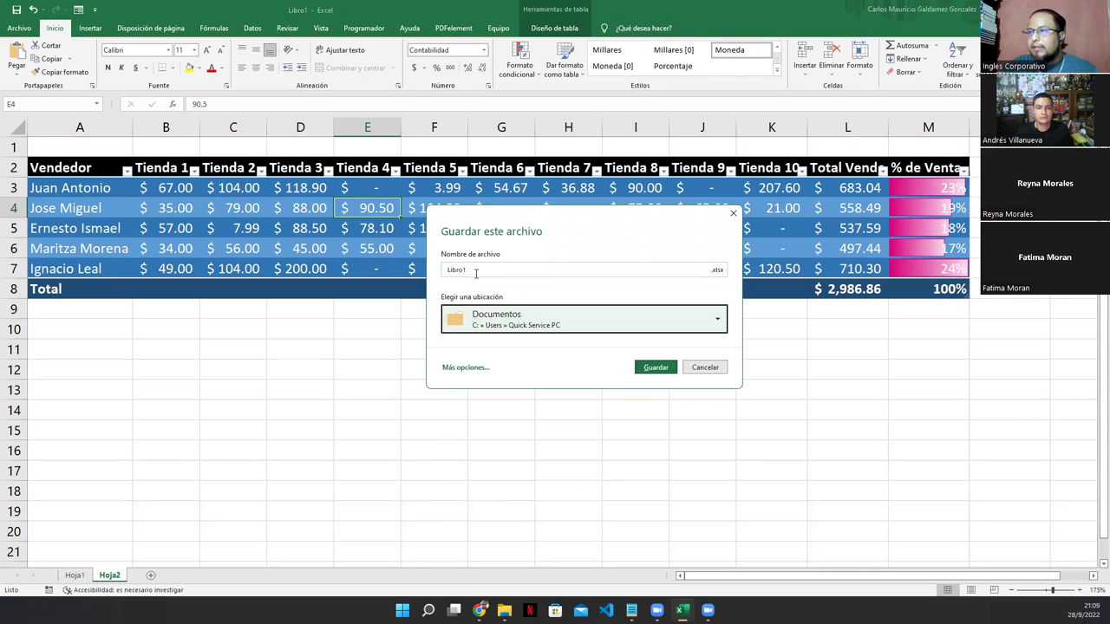
click(476, 273)
text(Sesión 15)
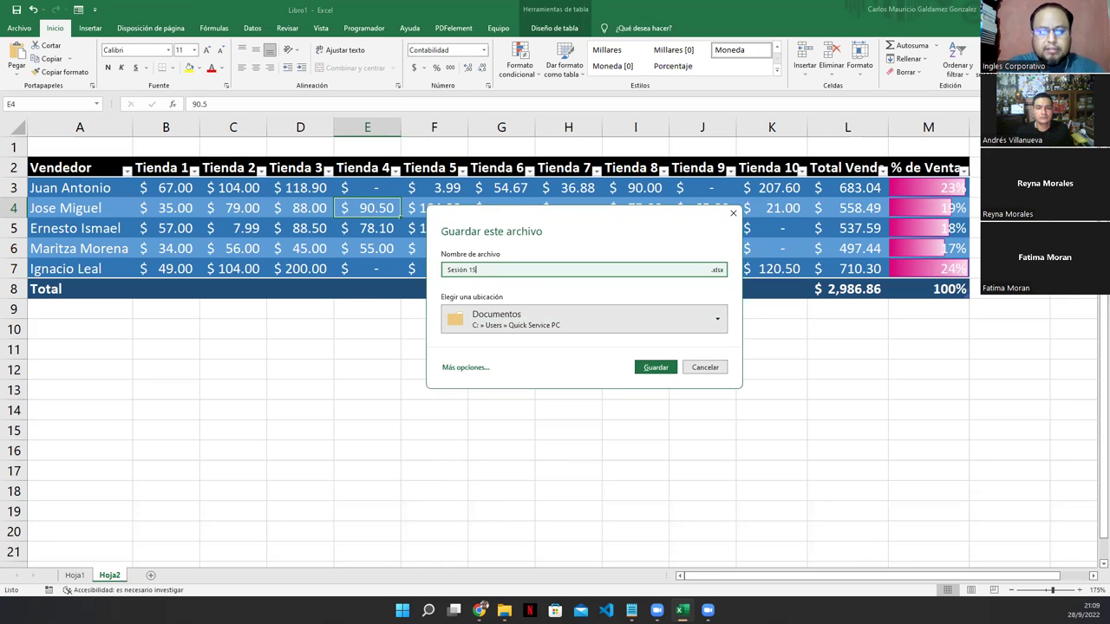
text(- Excel Basico)
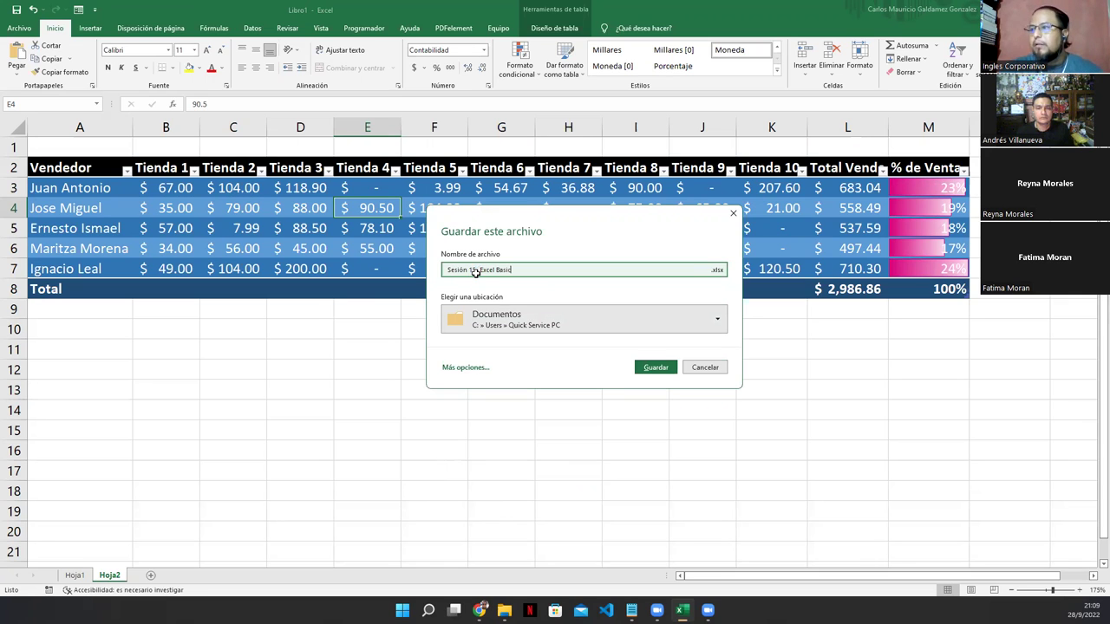
key(Return)
Step: Create a new blank workbook and show it maximized
click(19, 29)
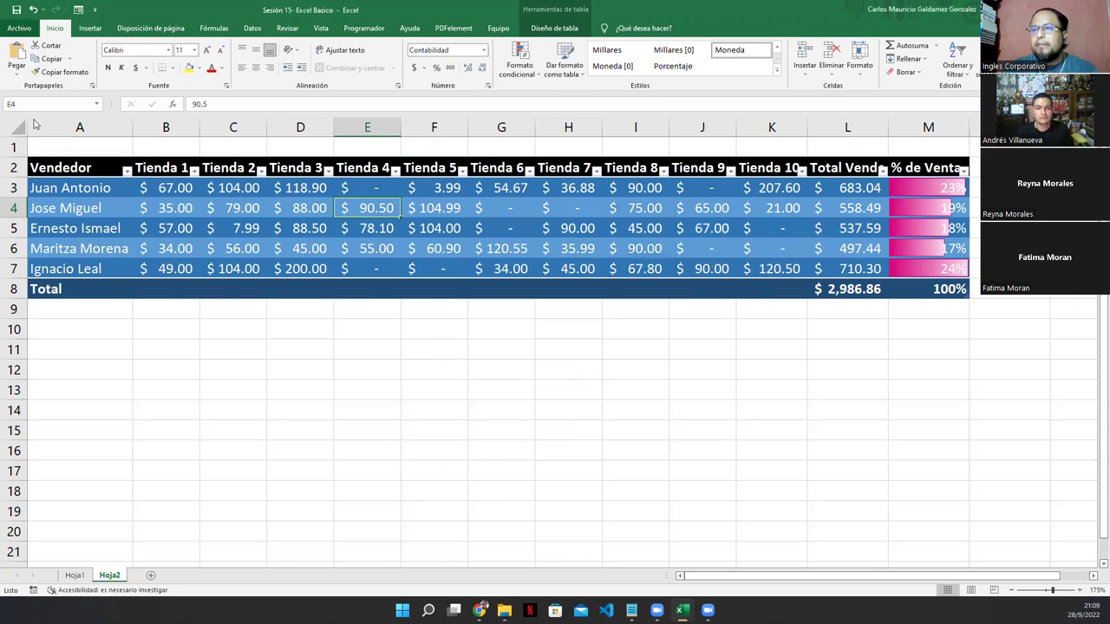
click(159, 113)
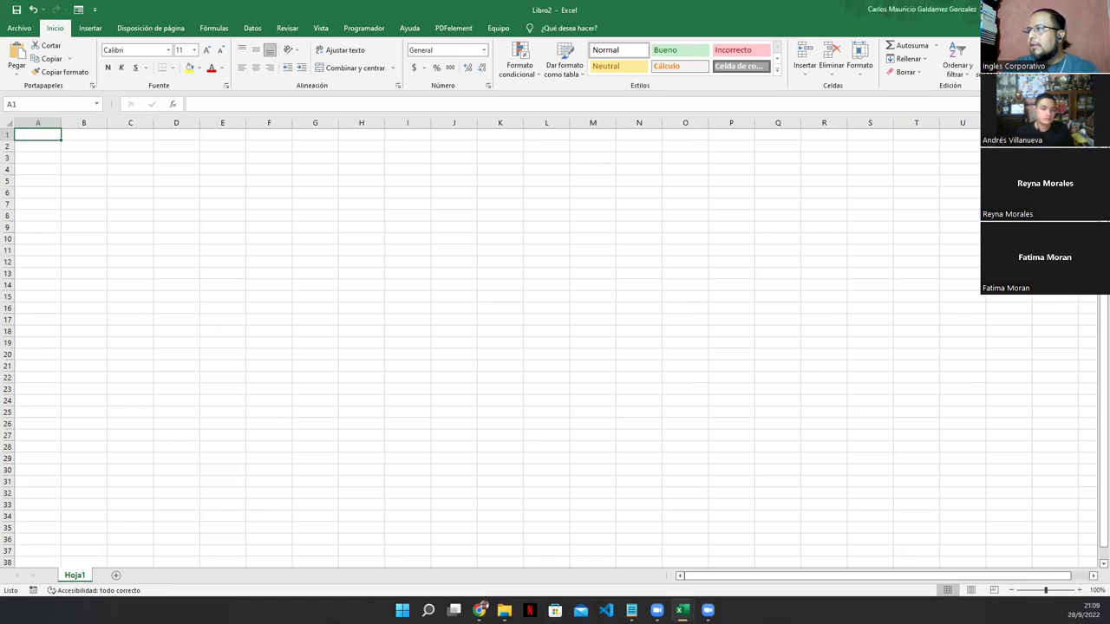
key(super+Down)
click(1010, 10)
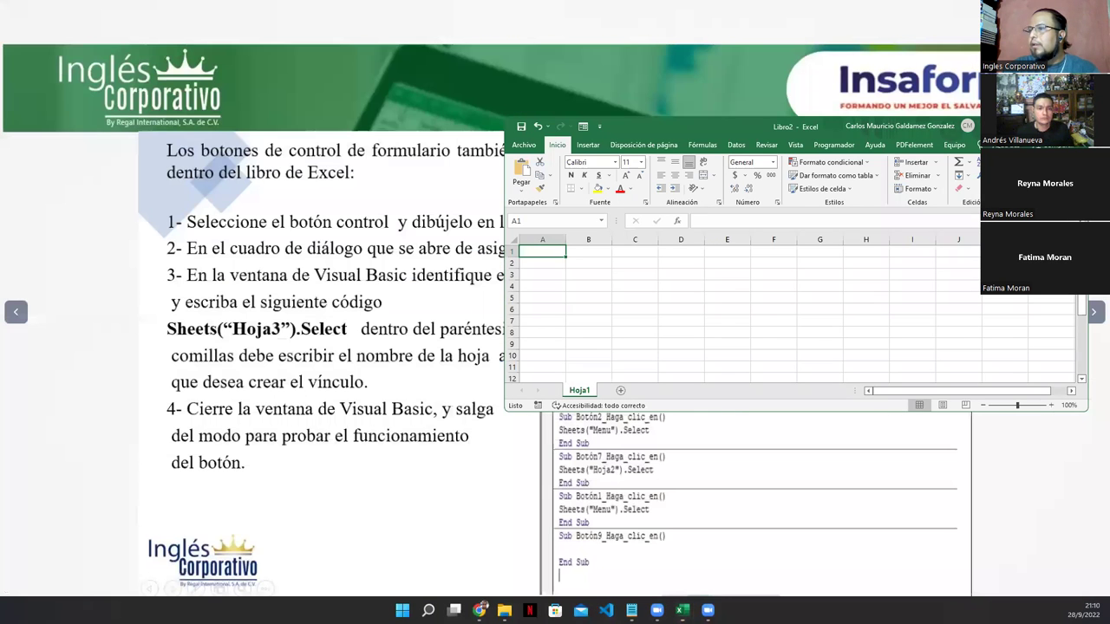
key(super+Up)
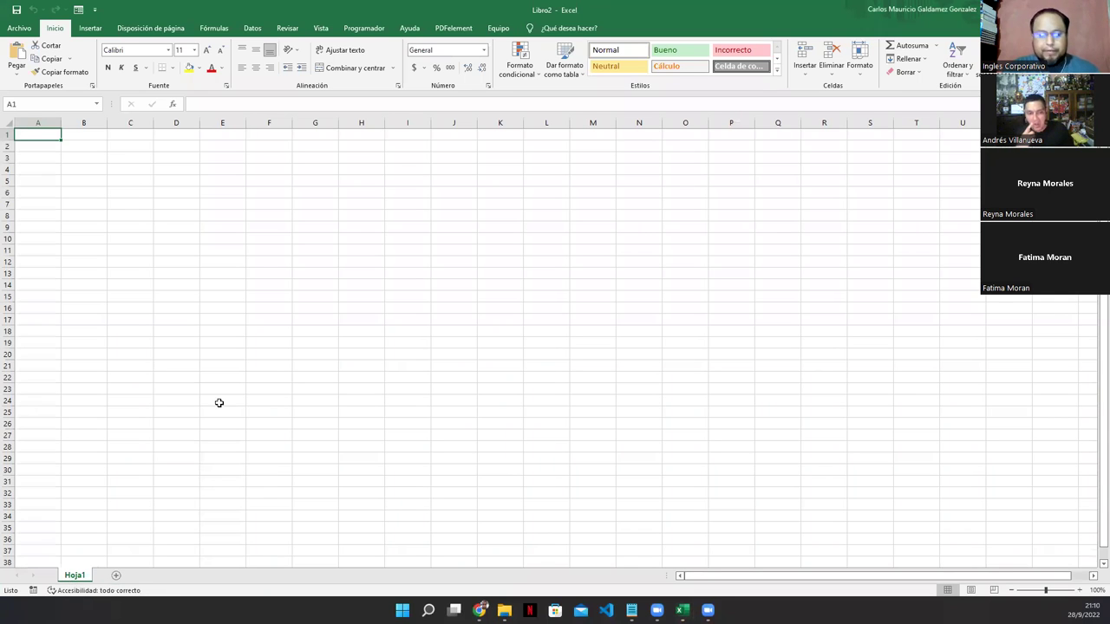
Step: Add three new sheets after Hoja1 in the blank workbook
scroll(279, 361, up, 2)
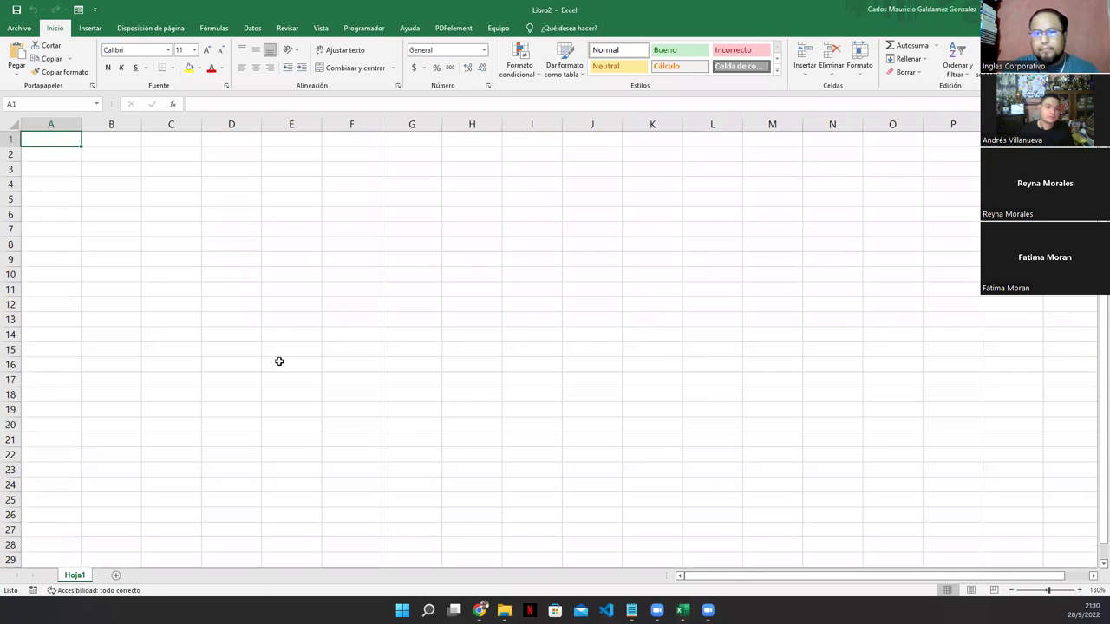
scroll(280, 361, up, 1)
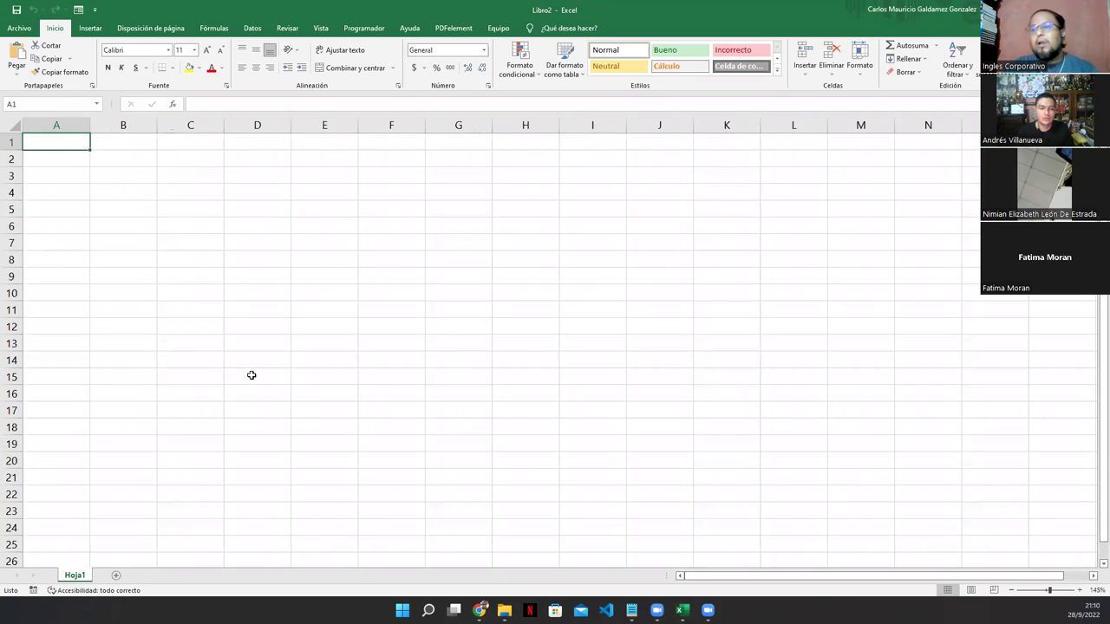
click(115, 576)
click(150, 576)
click(186, 576)
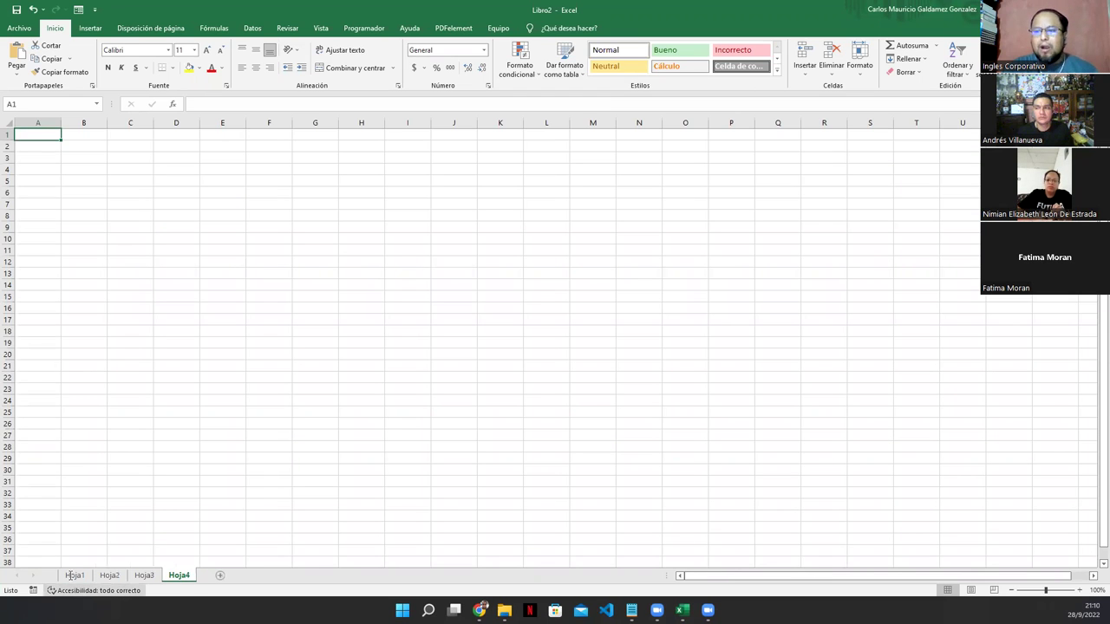
Step: Rename the Hoja1 sheet as MENU and the Hoja2 sheet as BALANCE
click(71, 576)
double_click(73, 576)
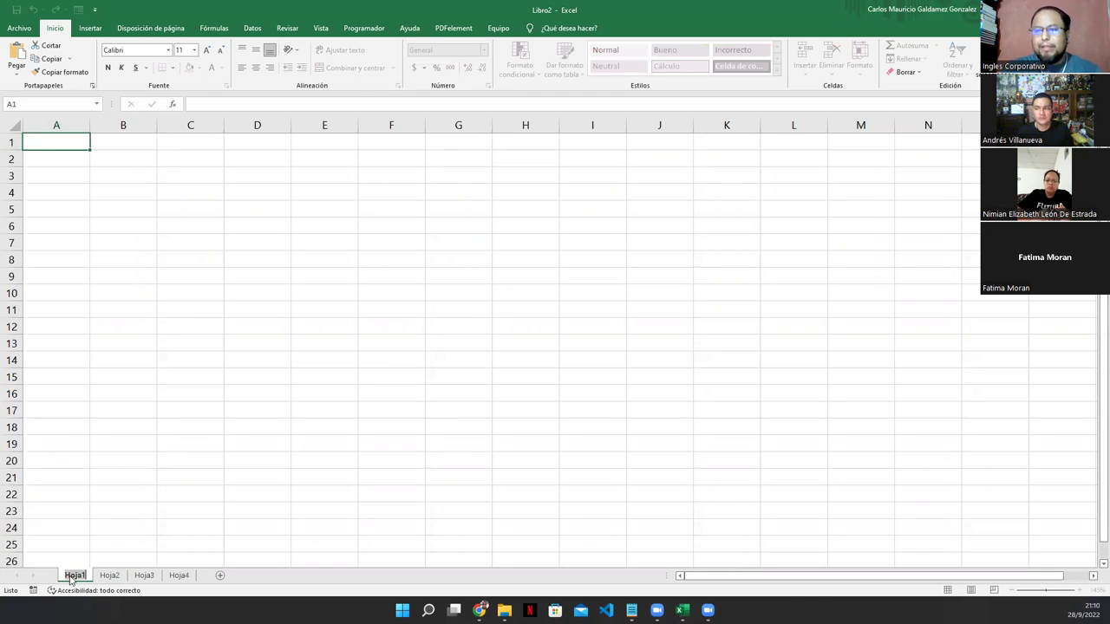
text(MENU)
key(Return)
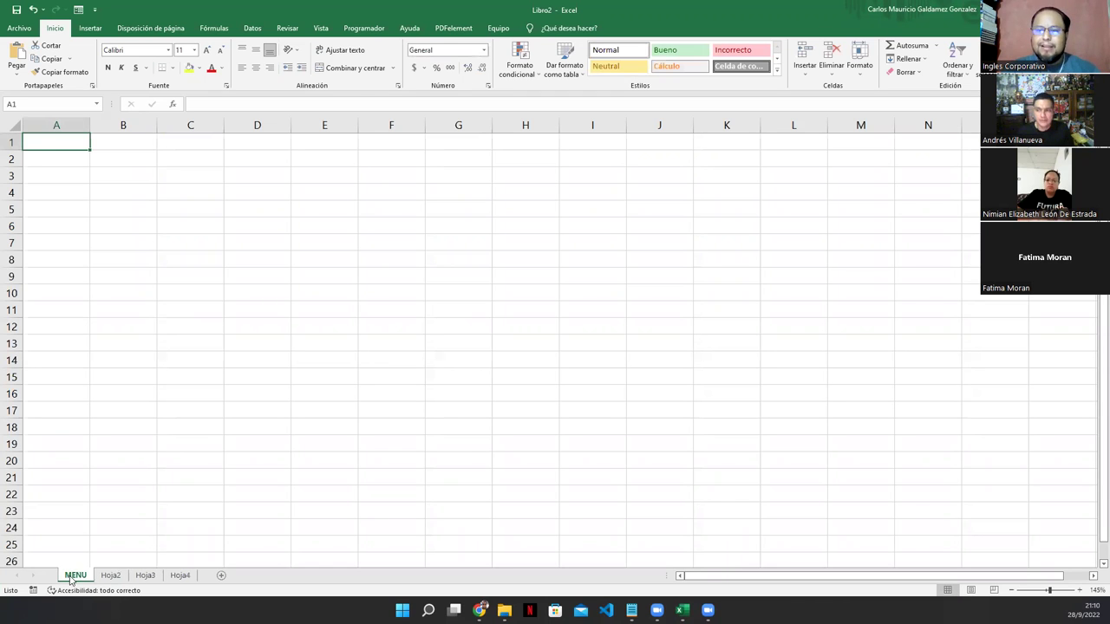
double_click(116, 575)
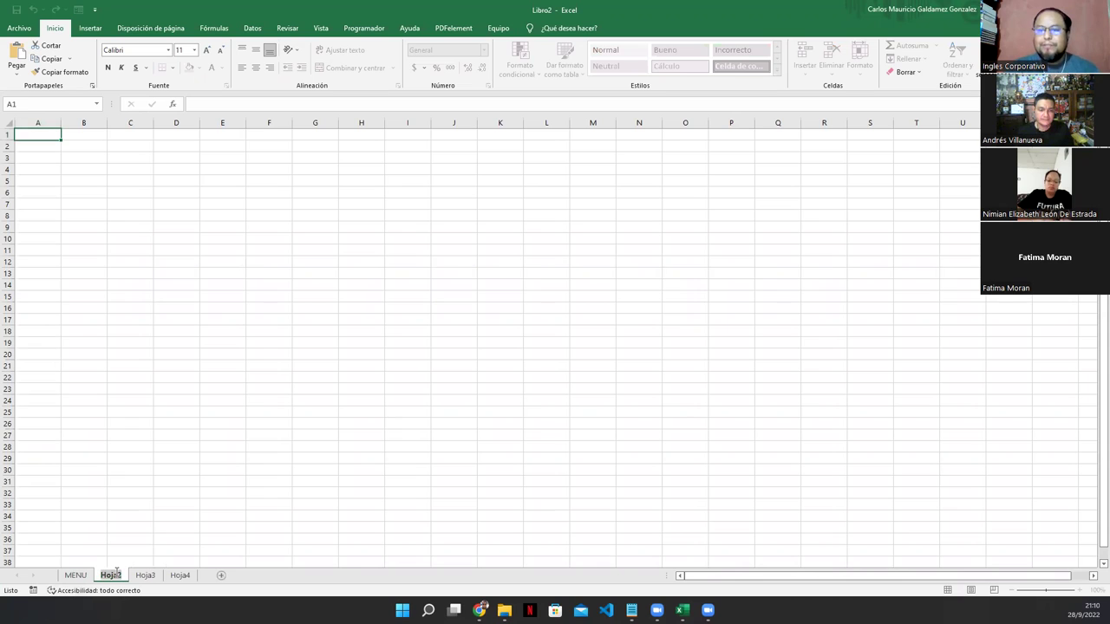
text(BALANCE)
key(Return)
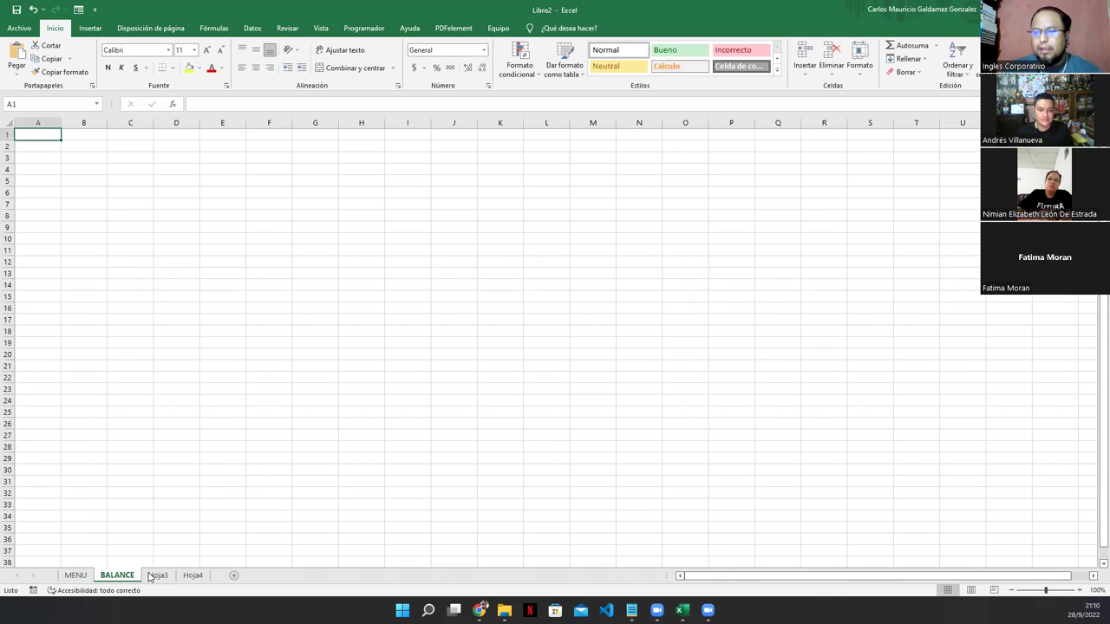
Step: Rename the Hoja3 sheet as INFORME and Hoja4 as GRAFICOS, and return to the MENU sheet
double_click(156, 575)
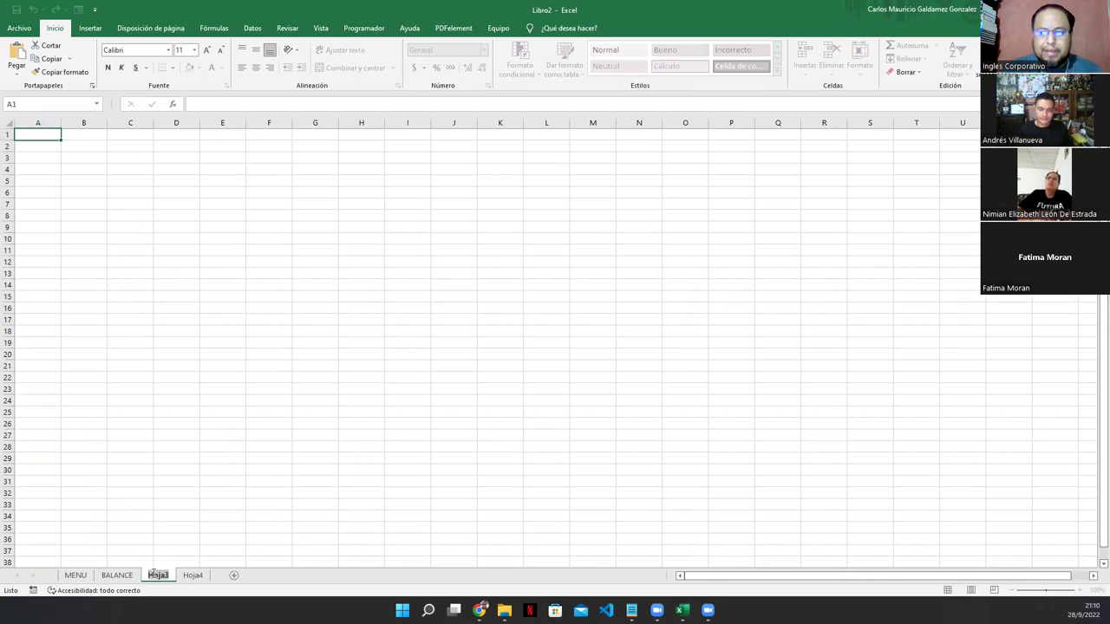
key(BackSpace)
text(INFORME)
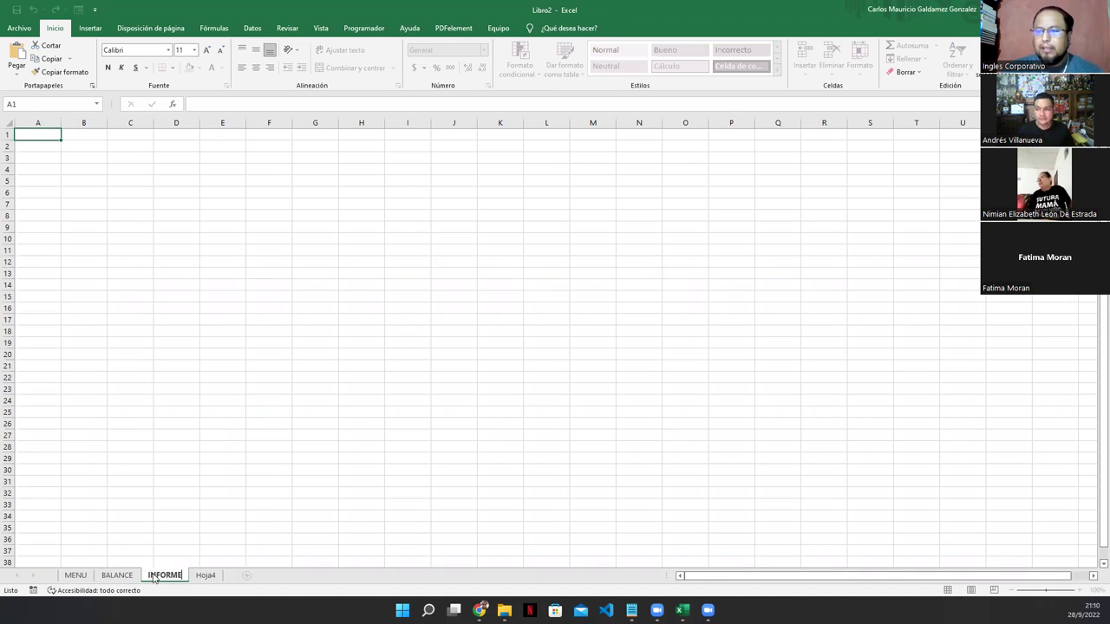
key(Return)
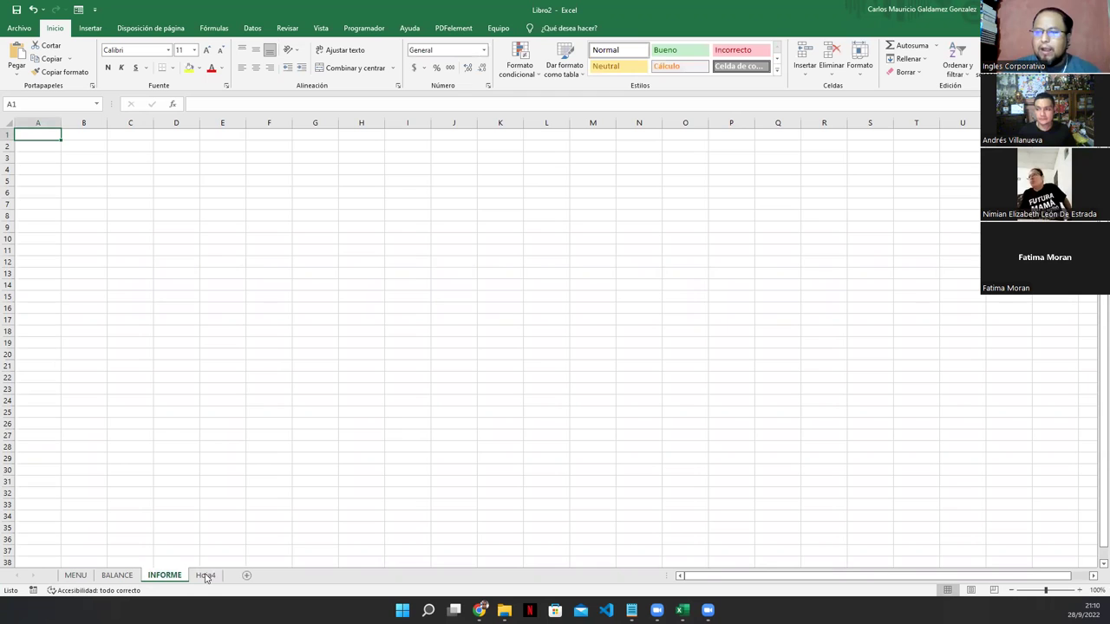
double_click(206, 575)
text(GRA)
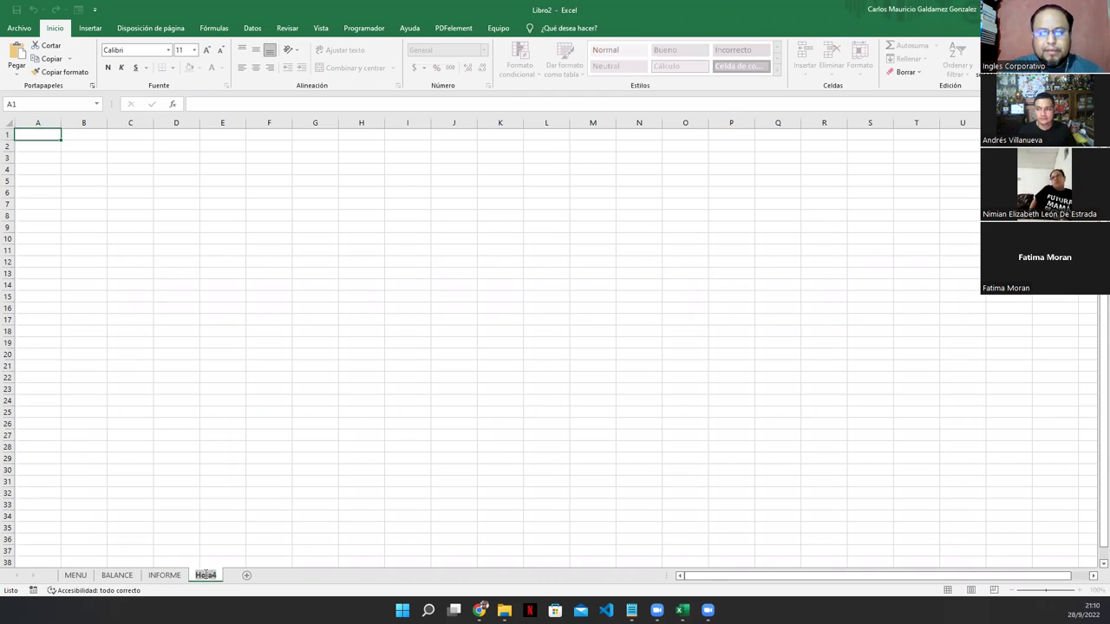
text(FICOS)
key(Return)
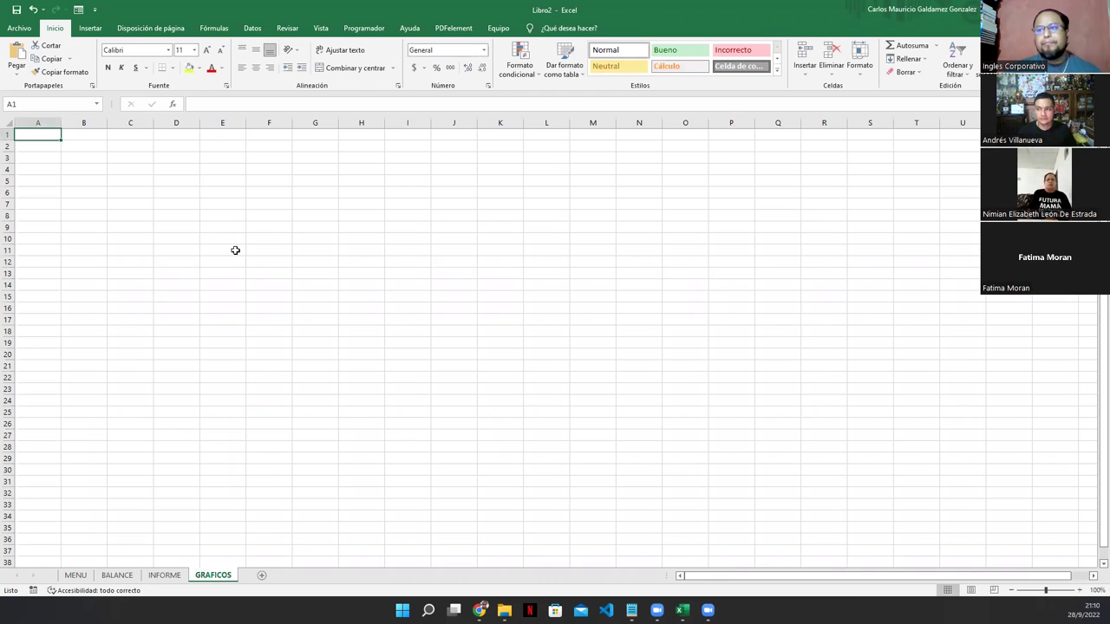
click(73, 575)
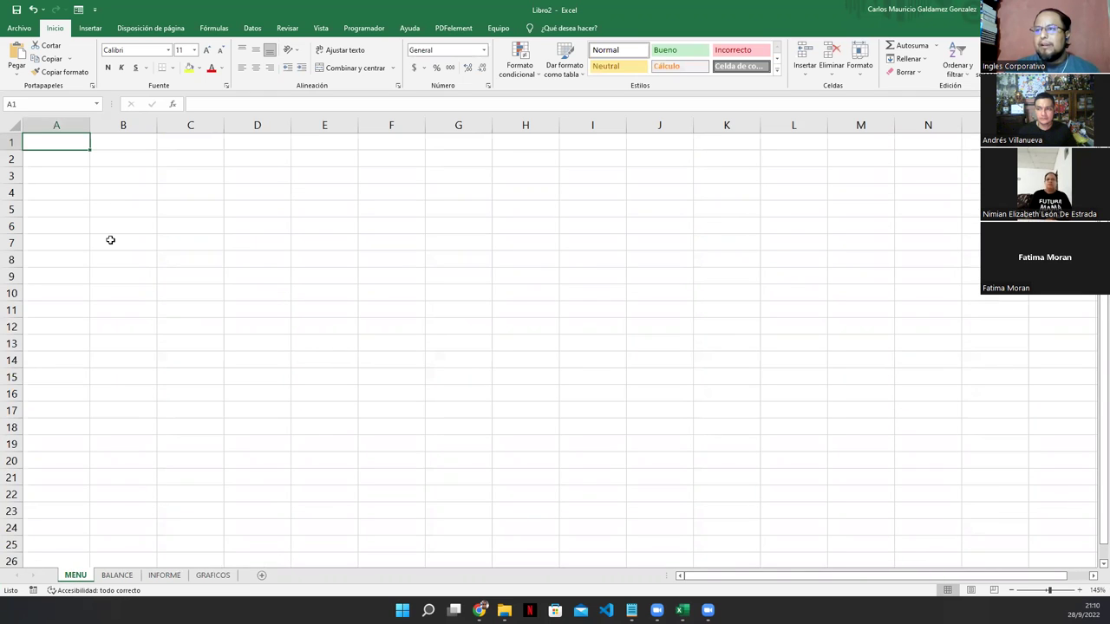
Step: Draw a form control button over cells C2:D3 of the MENU sheet without assigning it a macro
click(357, 31)
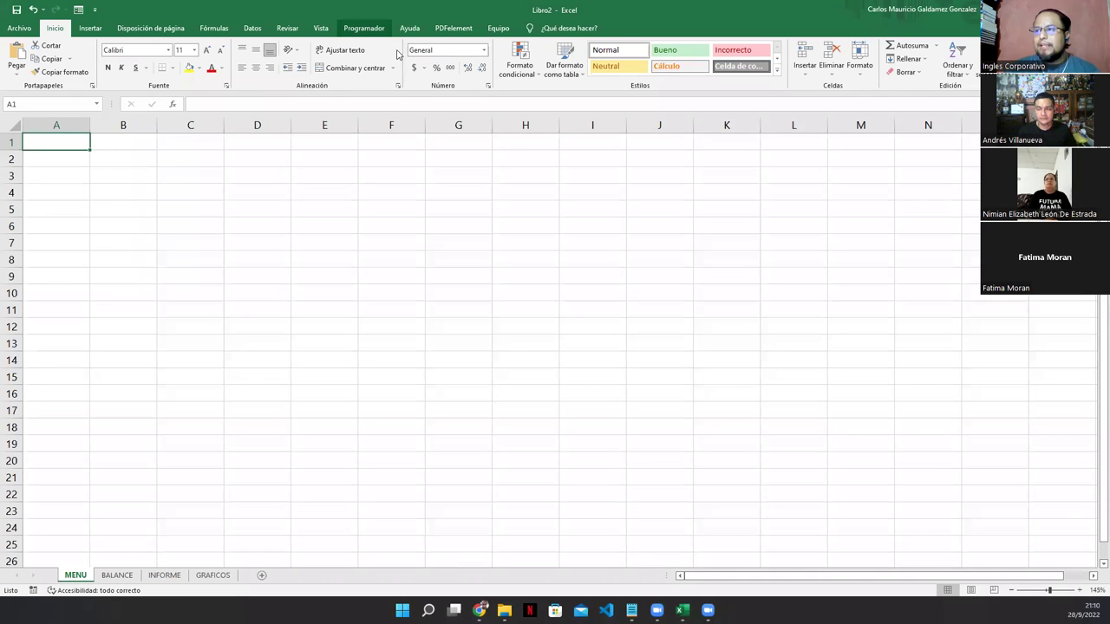
click(327, 69)
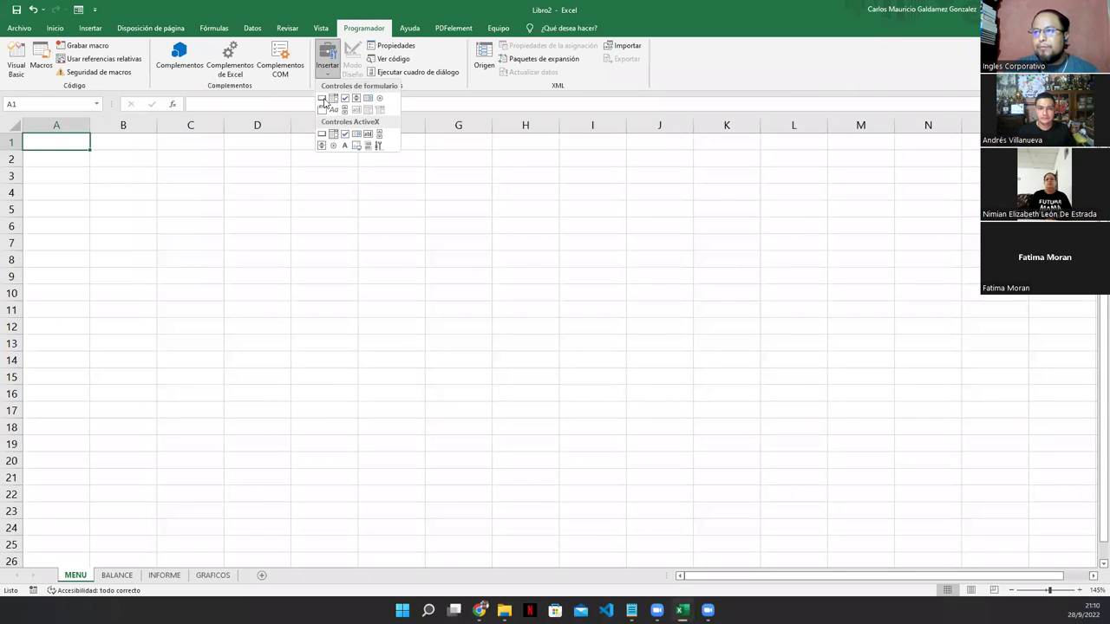
click(321, 98)
drag(159, 150, 294, 183)
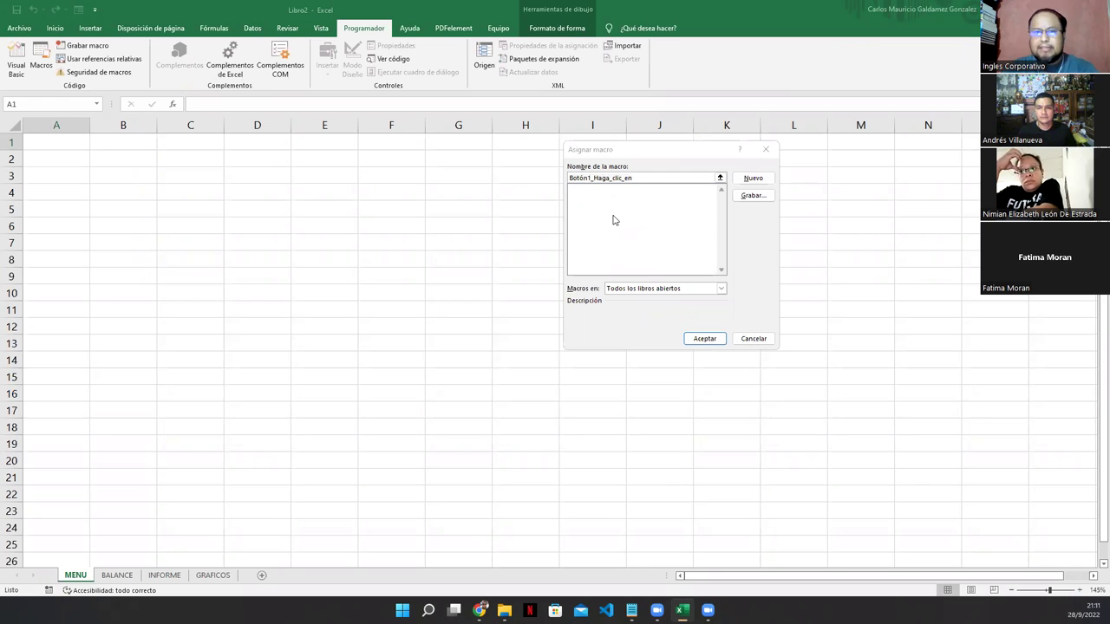
key(alt+Tab)
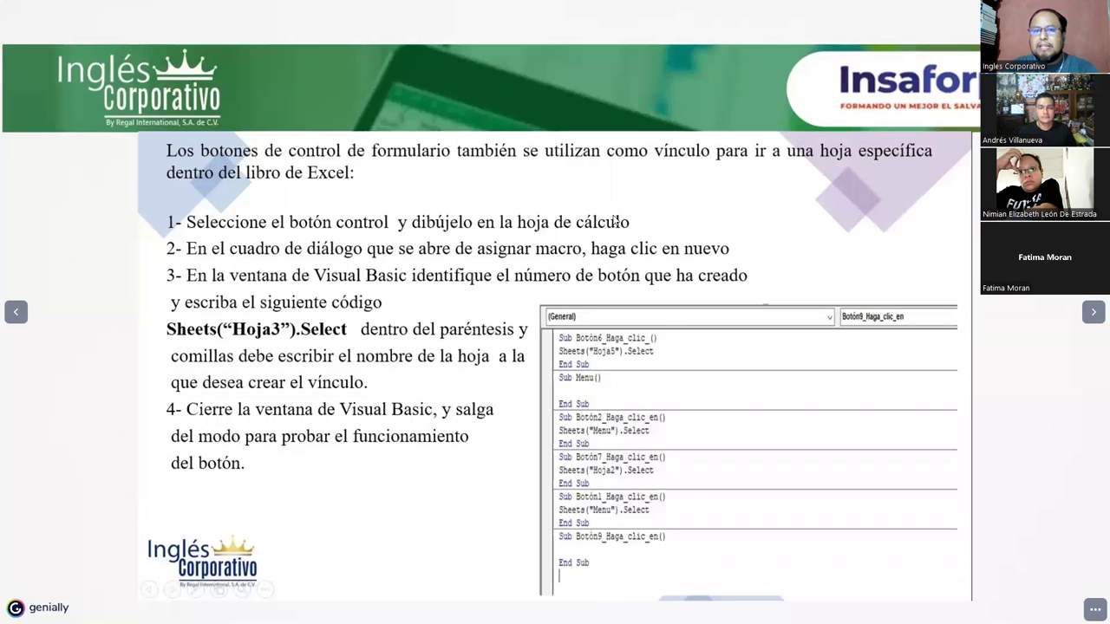
key(alt+Tab)
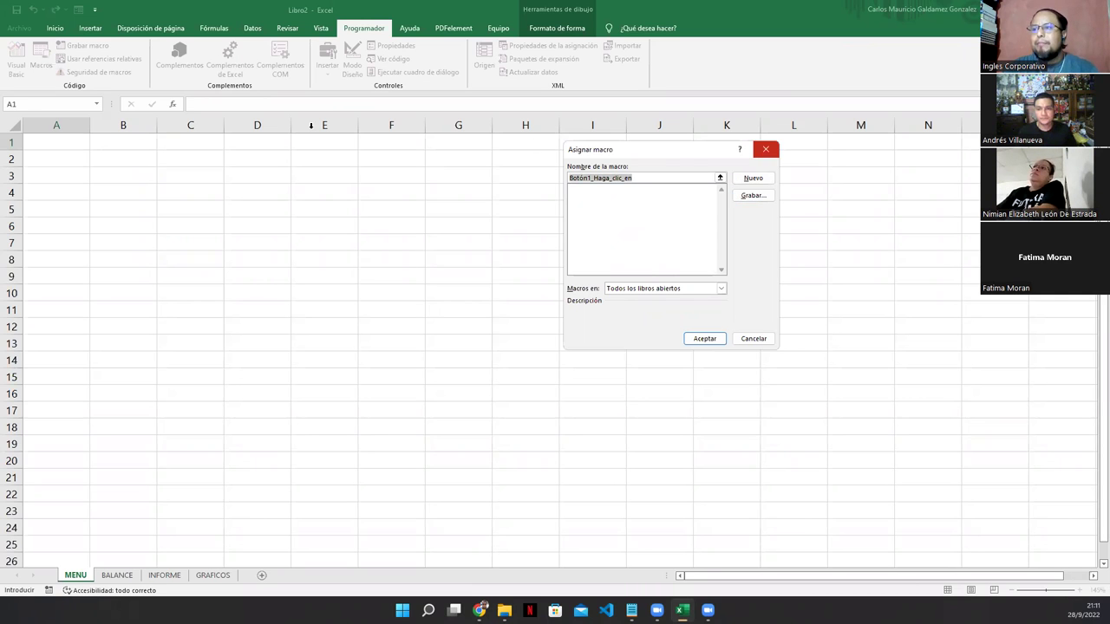
key(Escape)
Step: Draw an ActiveX command button over cells C5:D6, below the form button and matching its width
click(327, 75)
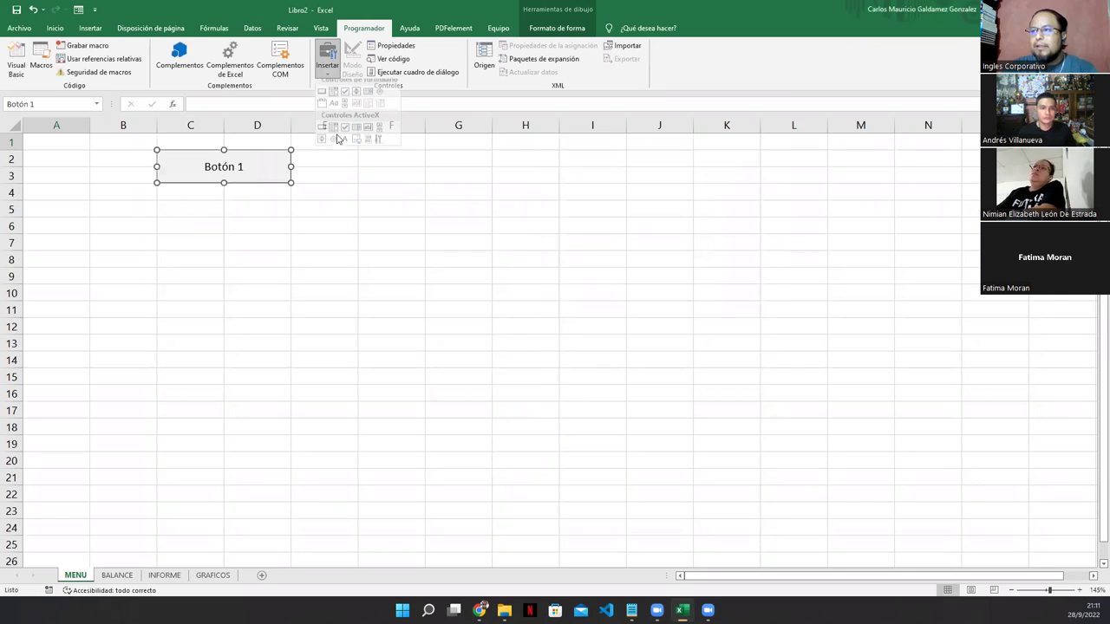
click(338, 139)
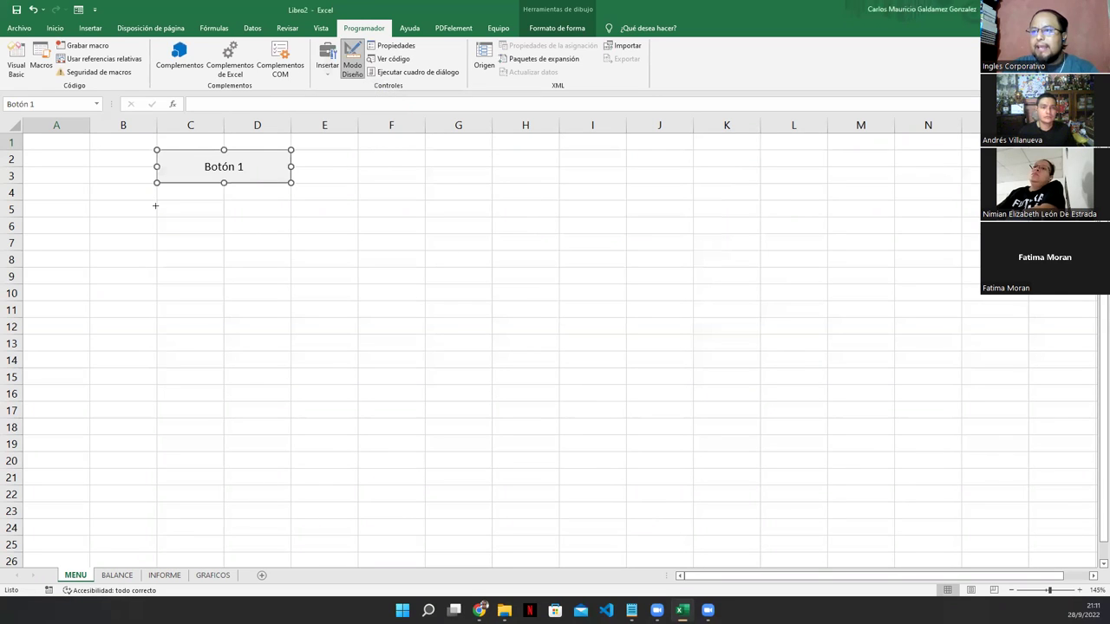
drag(157, 200, 291, 236)
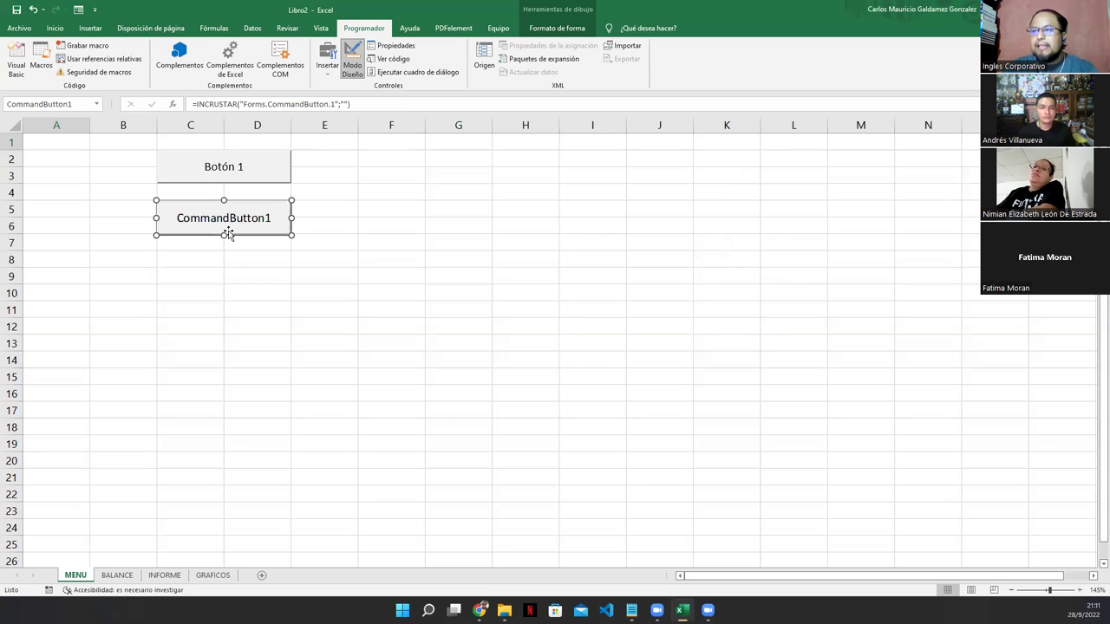
Step: Delete the form button Botón 1 and move the ActiveX command button up to its place over C2:D3
click(244, 180)
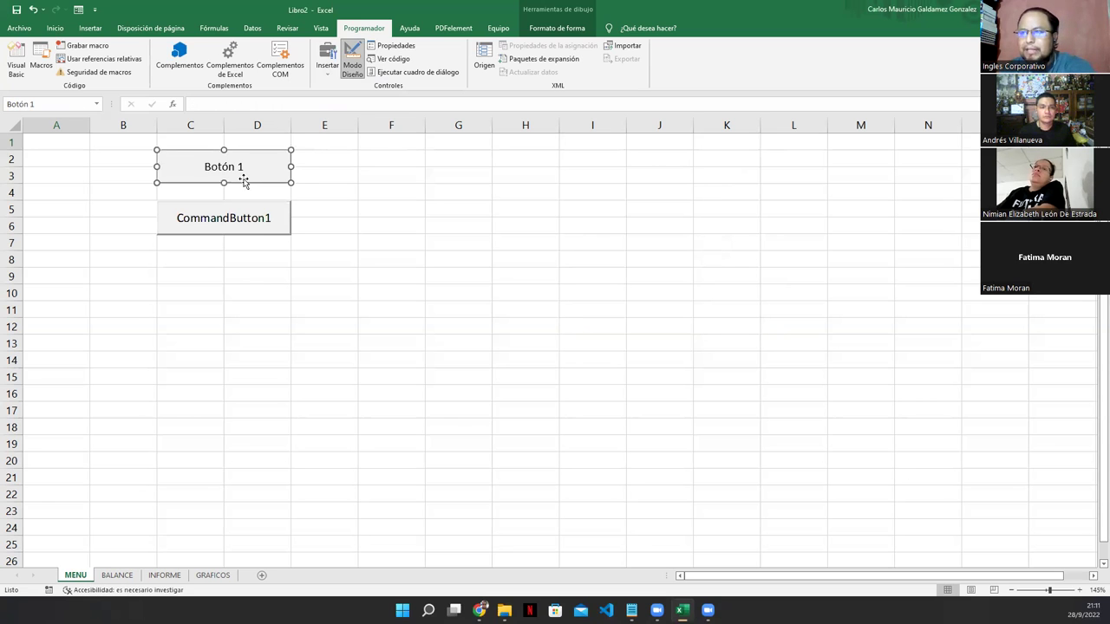
key(Delete)
drag(248, 219, 248, 176)
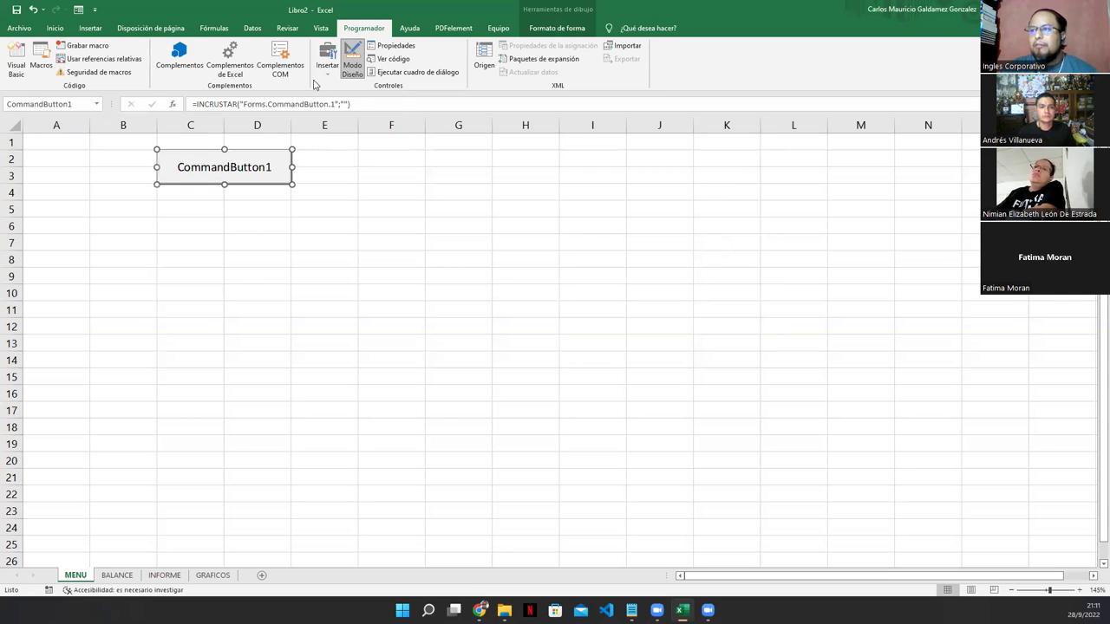
Step: Draw two more ActiveX command buttons of the same size below the first, over cells C5:D6 and C8:D9
click(327, 71)
click(334, 140)
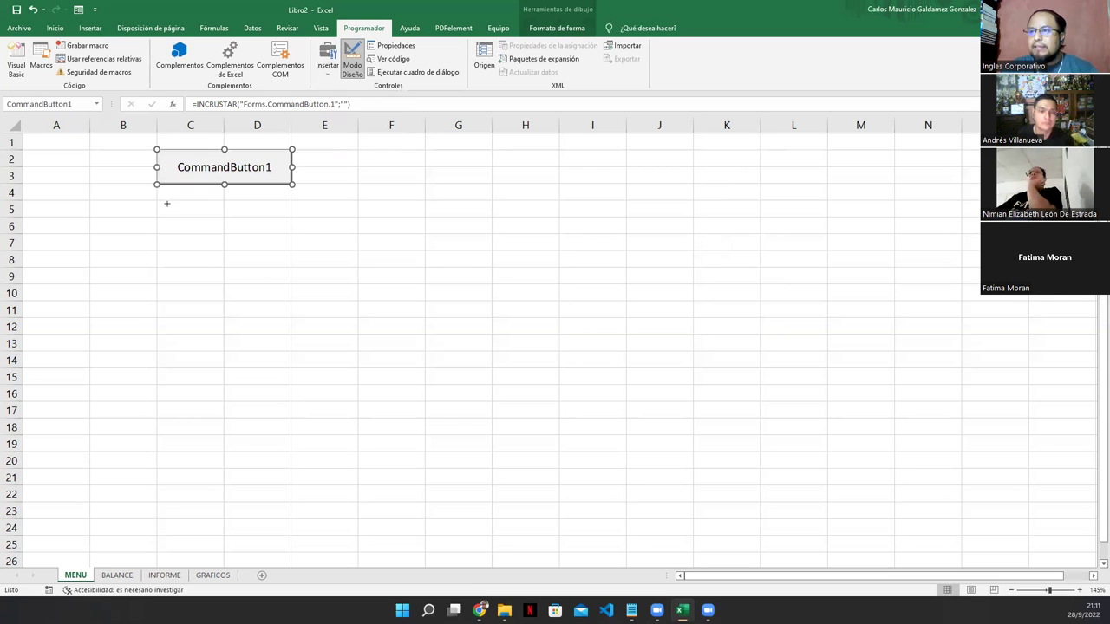
drag(157, 201, 292, 233)
click(327, 71)
click(323, 135)
drag(155, 252, 291, 284)
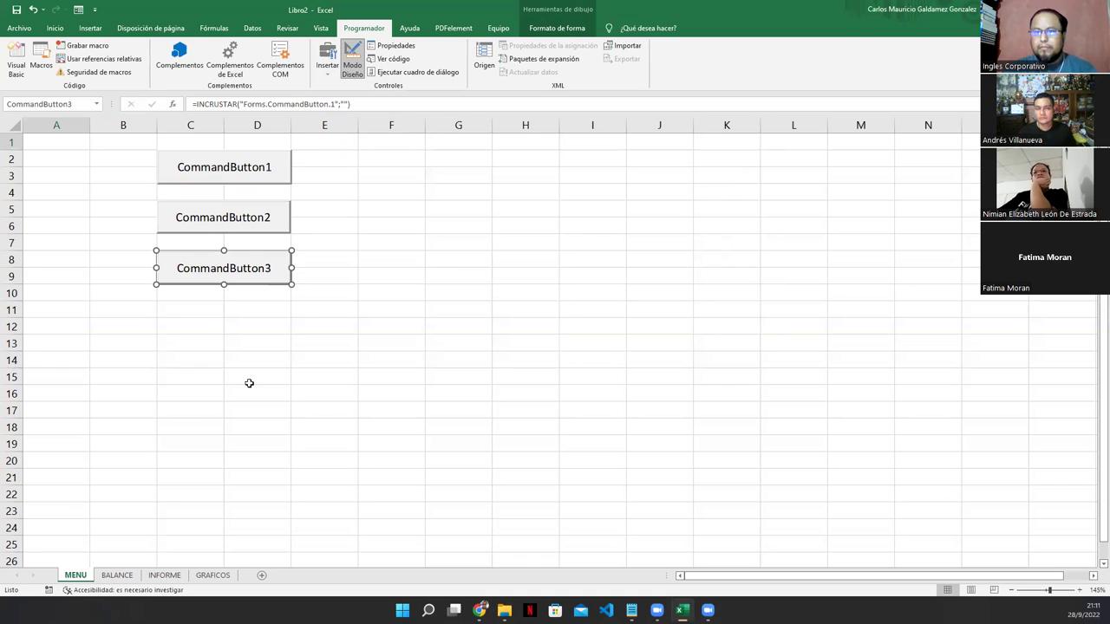
Step: Set the caption of the first command button, over cells C2:D3, to IR A BALANCE in its properties
click(243, 175)
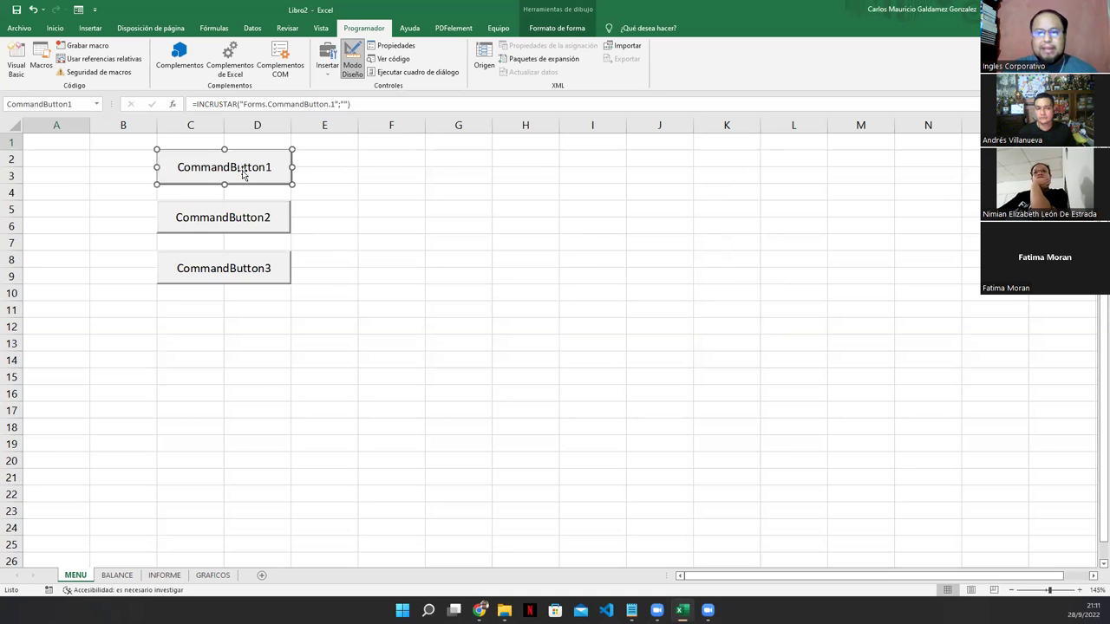
click(396, 46)
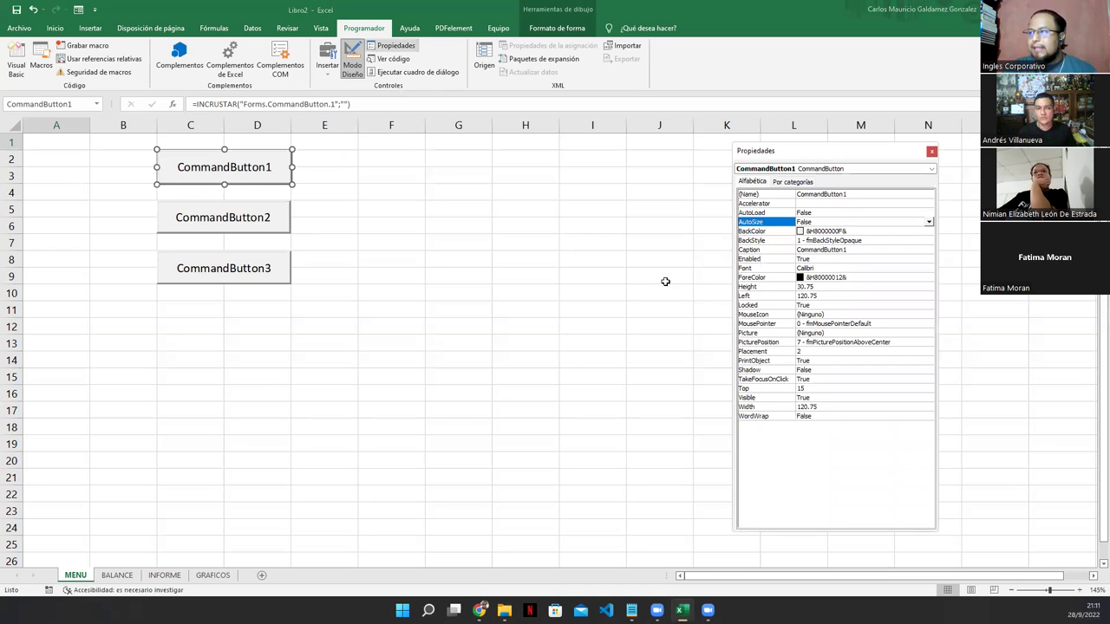
click(817, 251)
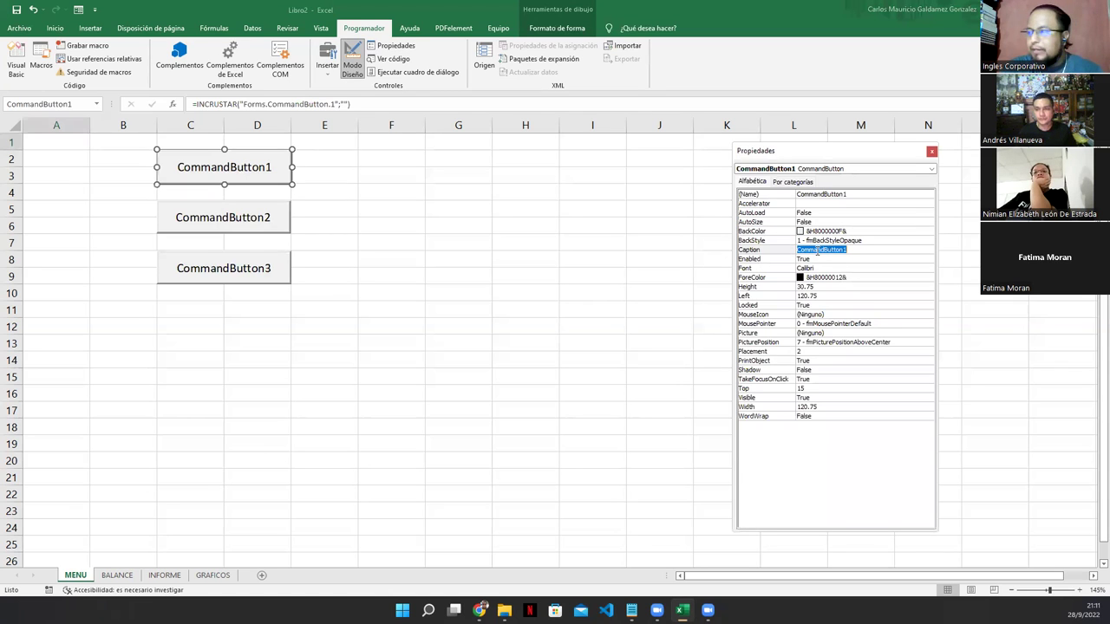
text(IR A BALANCE)
key(Return)
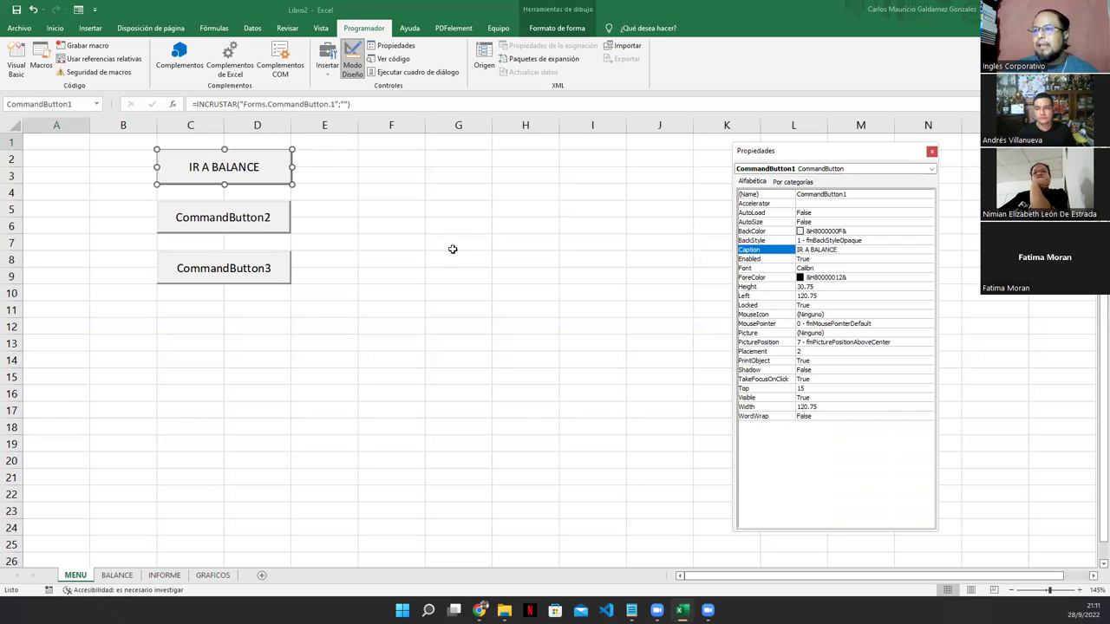
Step: Set the caption of the second command button, over cells C5:D6, to IR A INFORME
key(Tab)
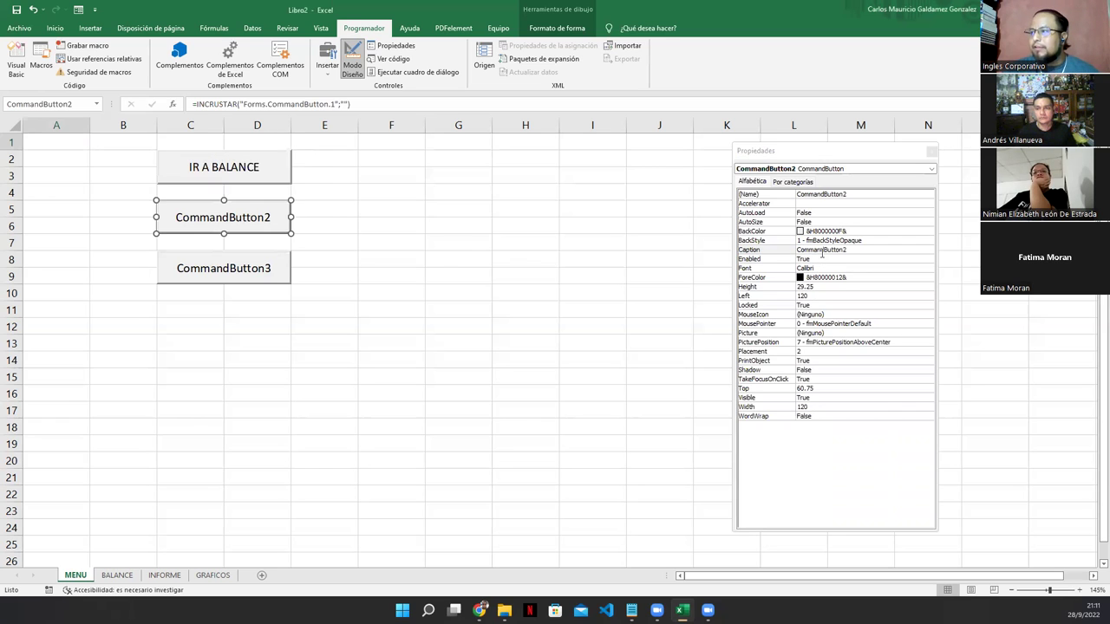
double_click(822, 250)
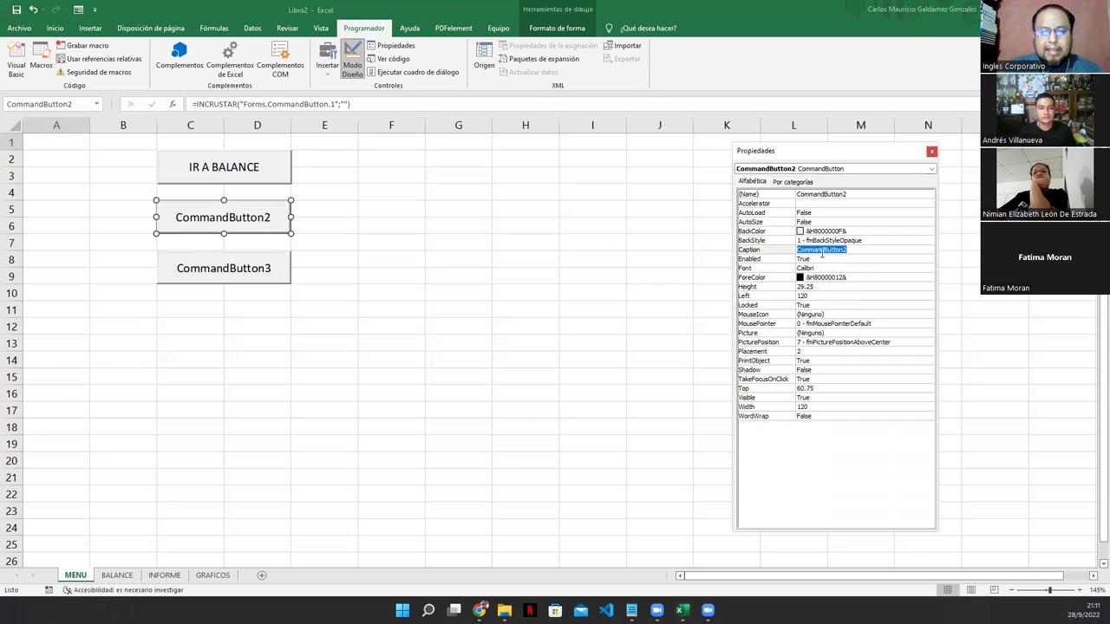
text(IR A INFORME)
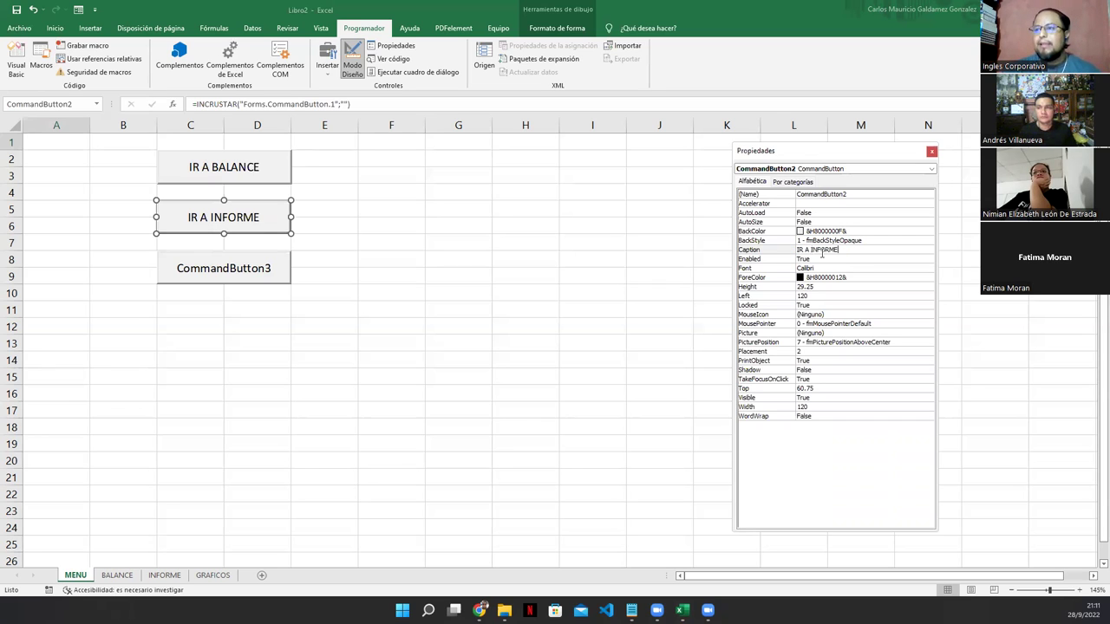
key(Return)
Step: Set the caption of the third command button, over cells C8:D9, to IR A GRAFICOS
click(250, 270)
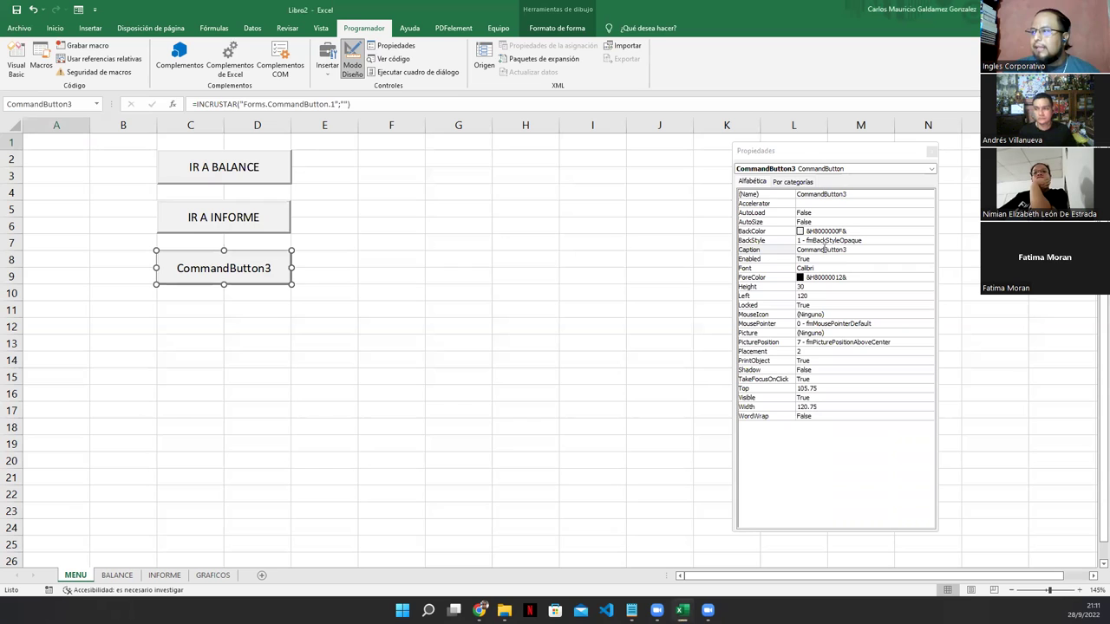
click(840, 249)
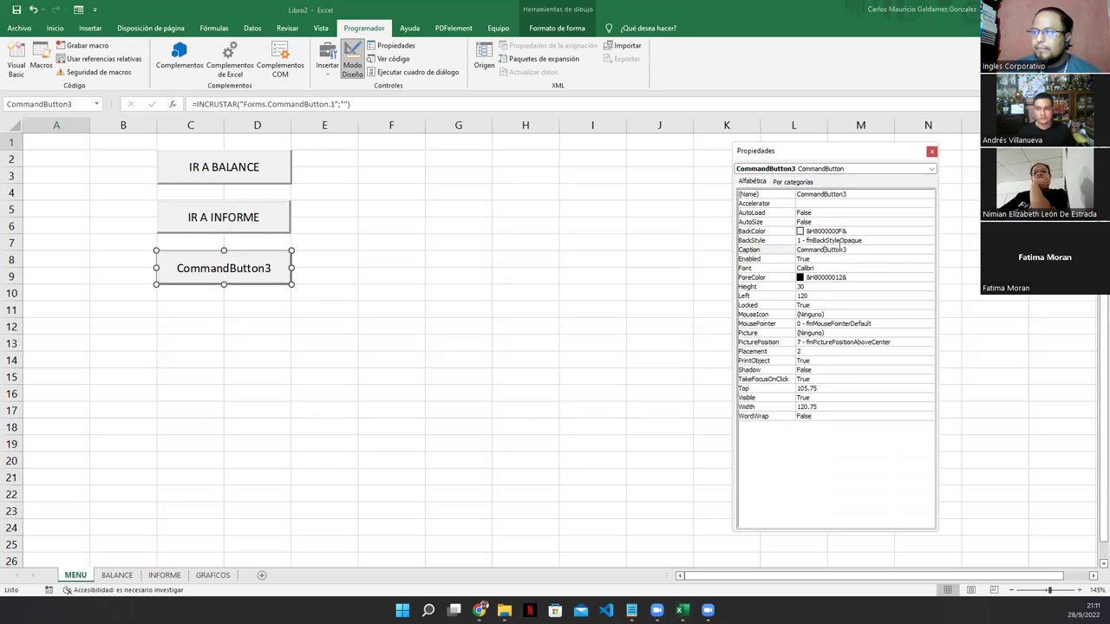
double_click(841, 249)
text(IR A GRAFICOS)
key(Return)
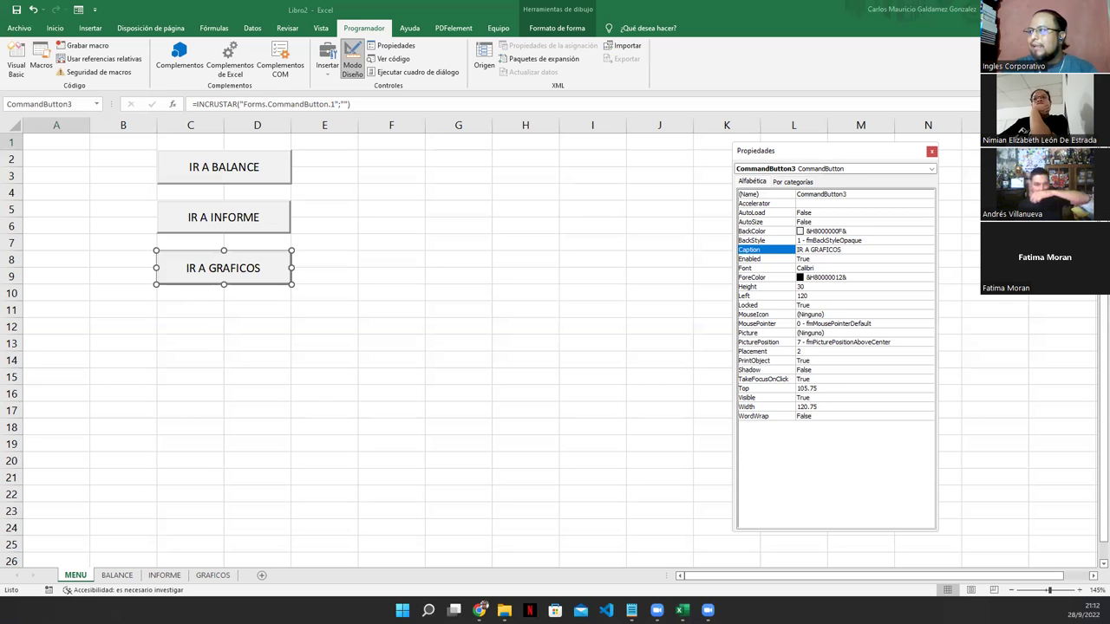
Step: Open the click event procedure of the IR A BALANCE button and start its statement with Sheets
key(alt+Tab)
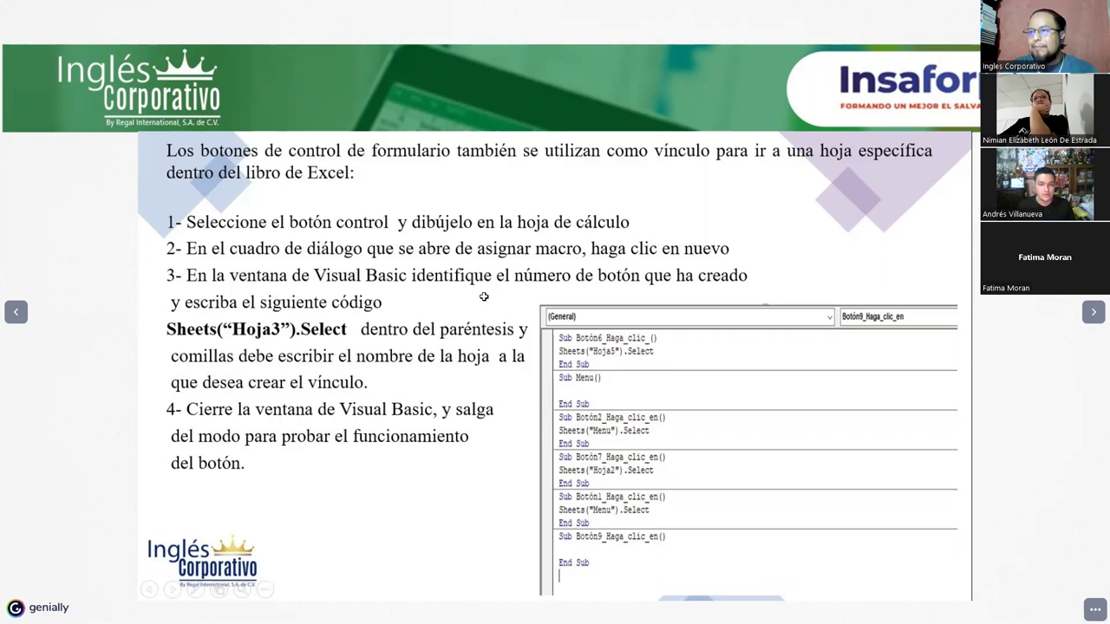
key(alt+Tab)
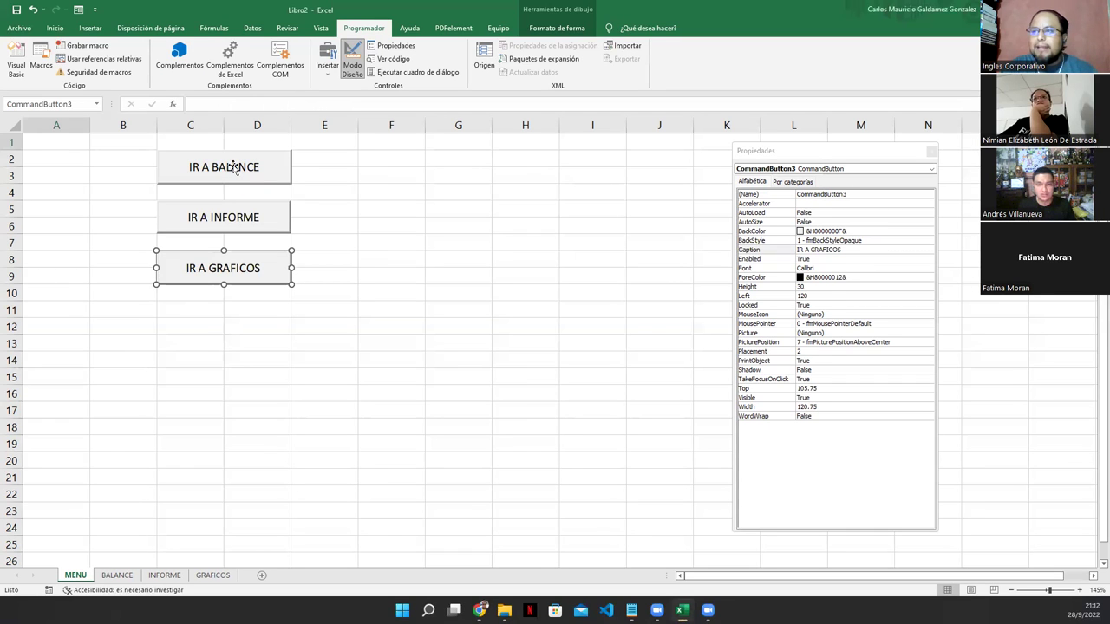
click(234, 169)
double_click(234, 168)
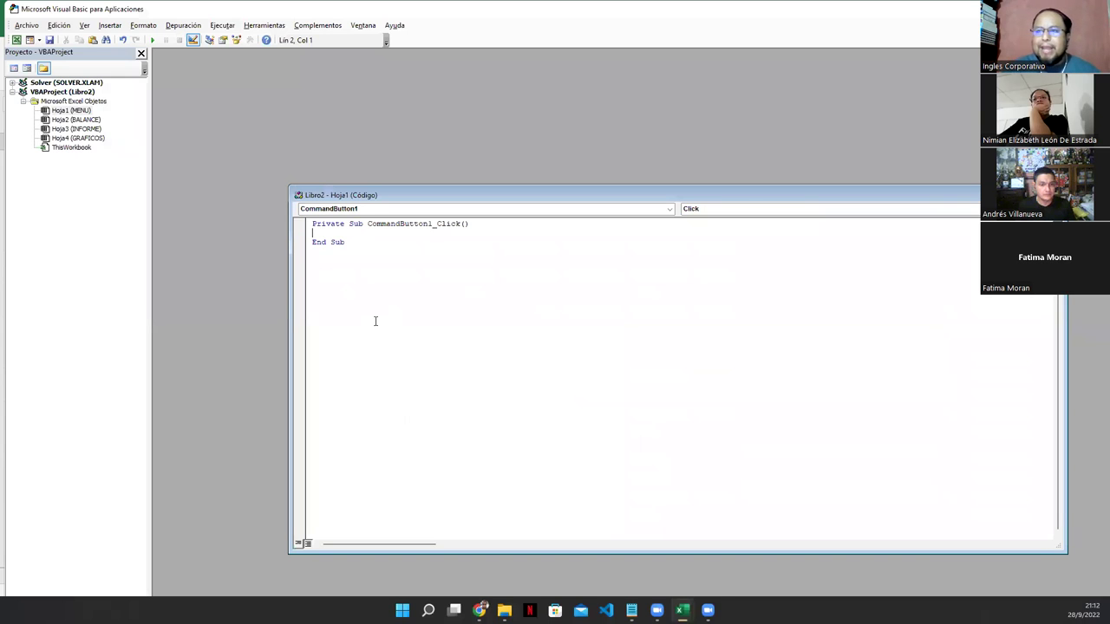
click(106, 125)
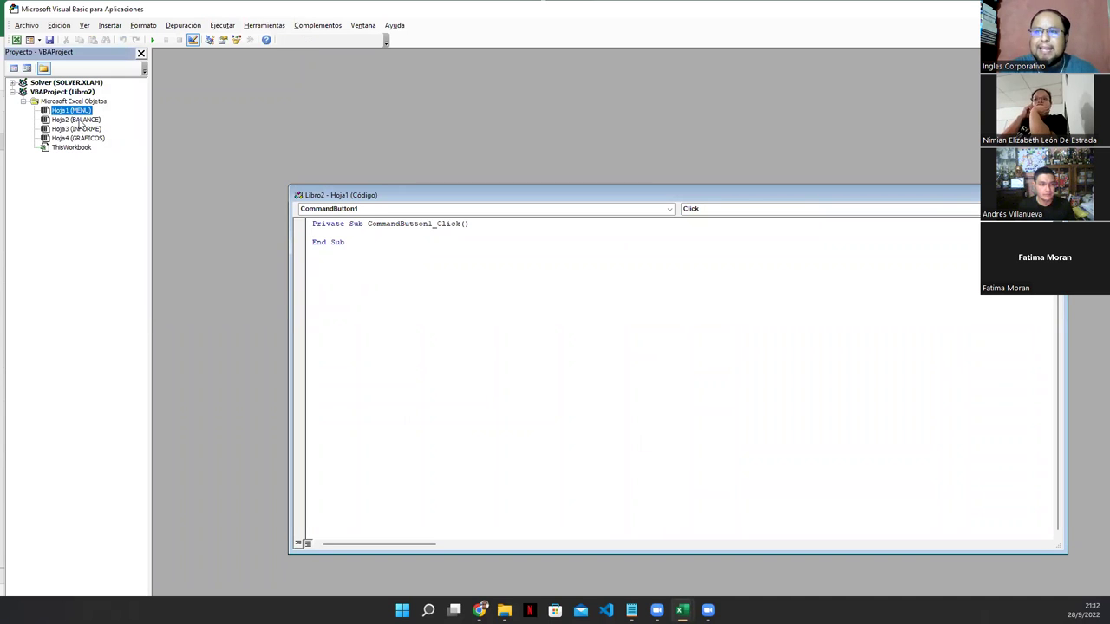
click(89, 139)
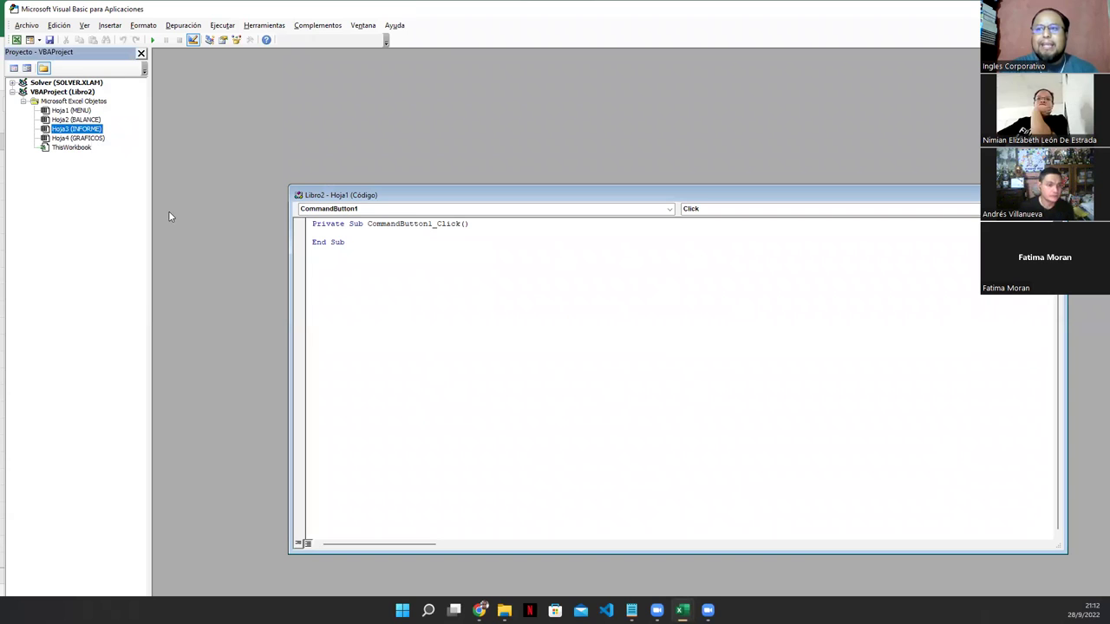
click(364, 240)
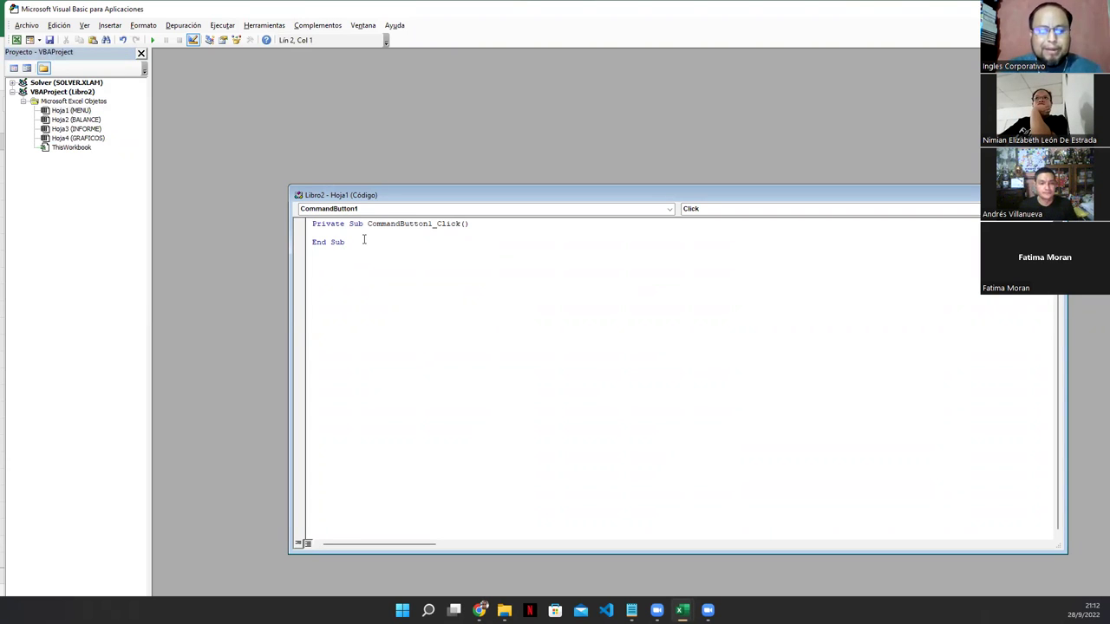
text(Sheets.)
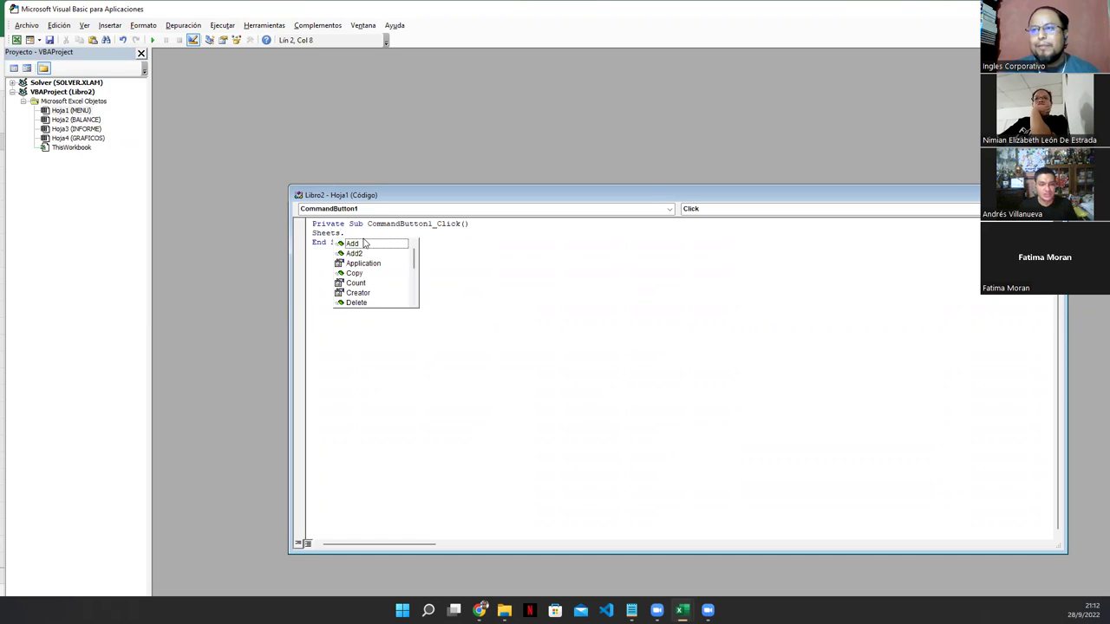
text(BALANCE)
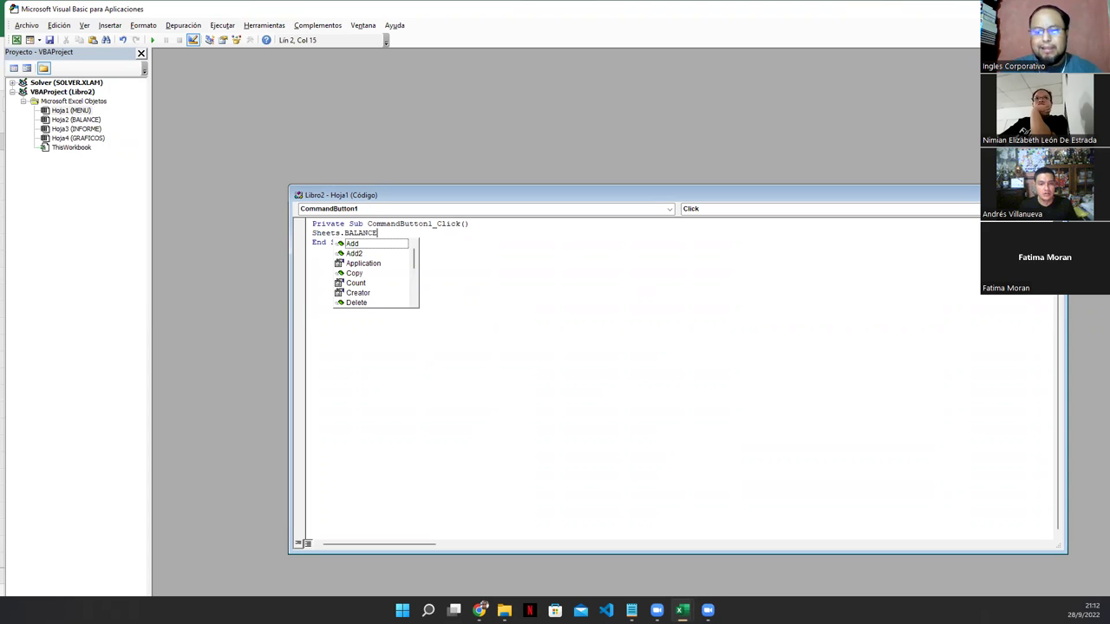
text(.)
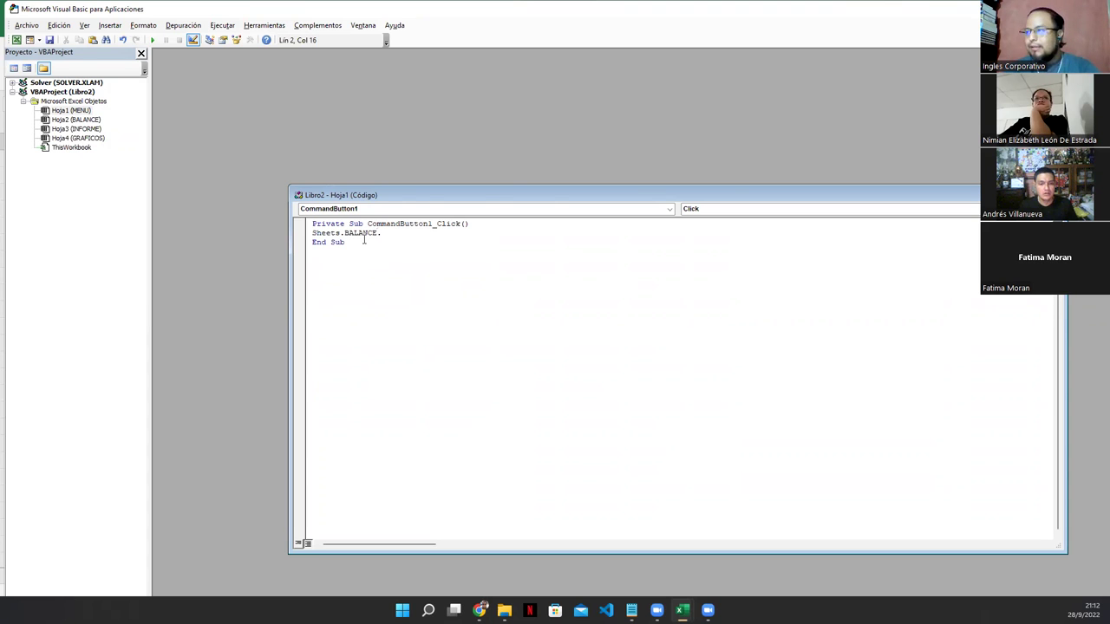
key(alt+F11)
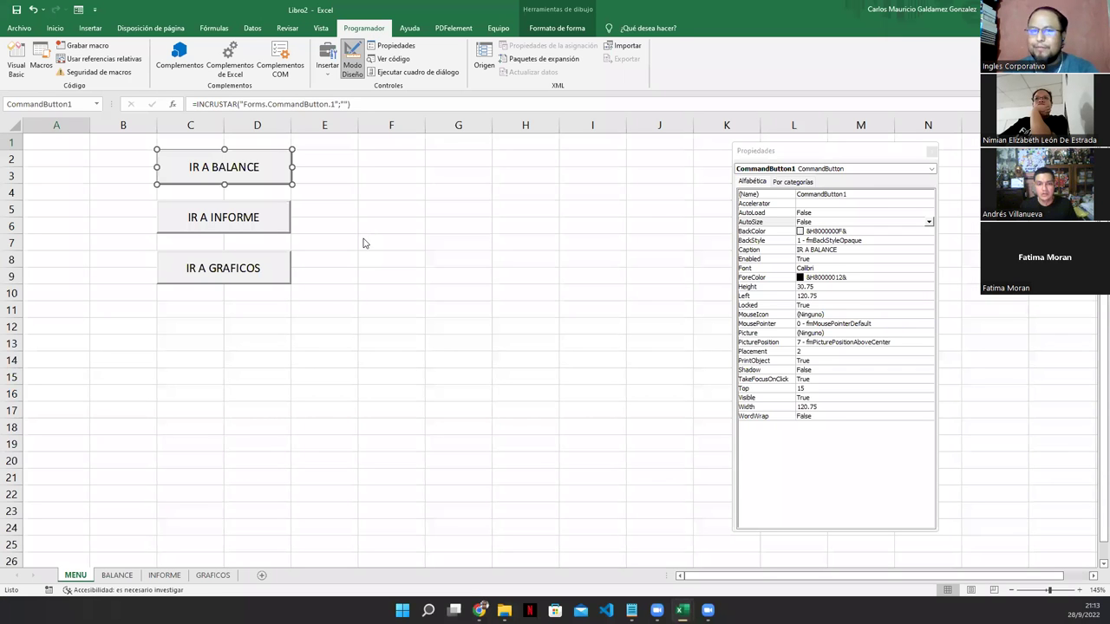
click(364, 244)
key(alt+F11)
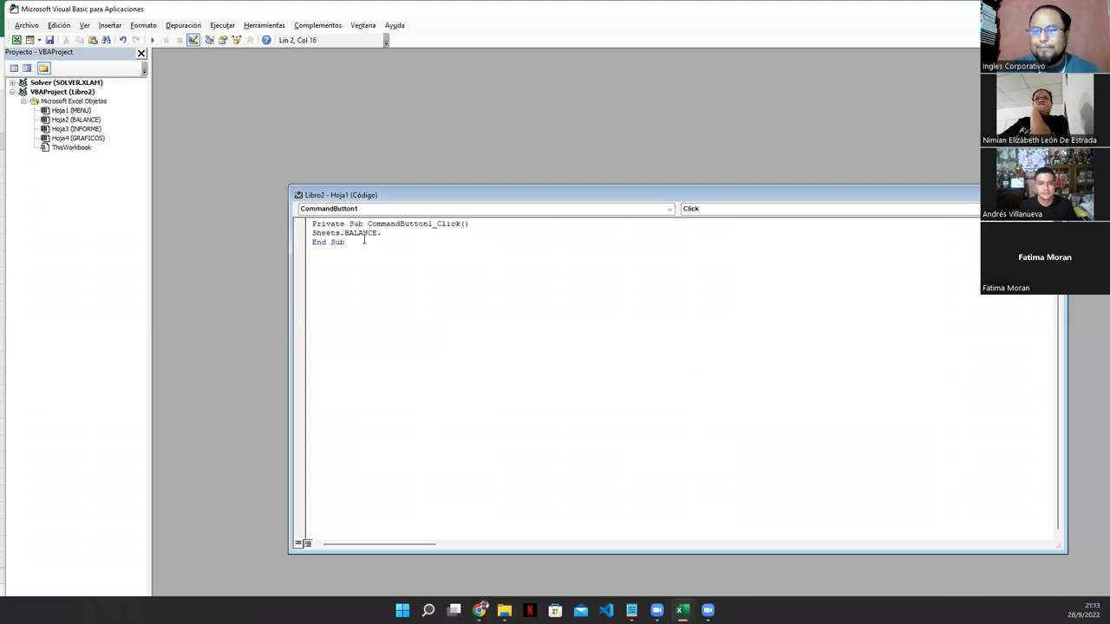
key(BackSpace)
key(BackSpace)
key(BackSpace)
key(BackSpace)
key(BackSpace)
key(BackSpace)
key(BackSpace)
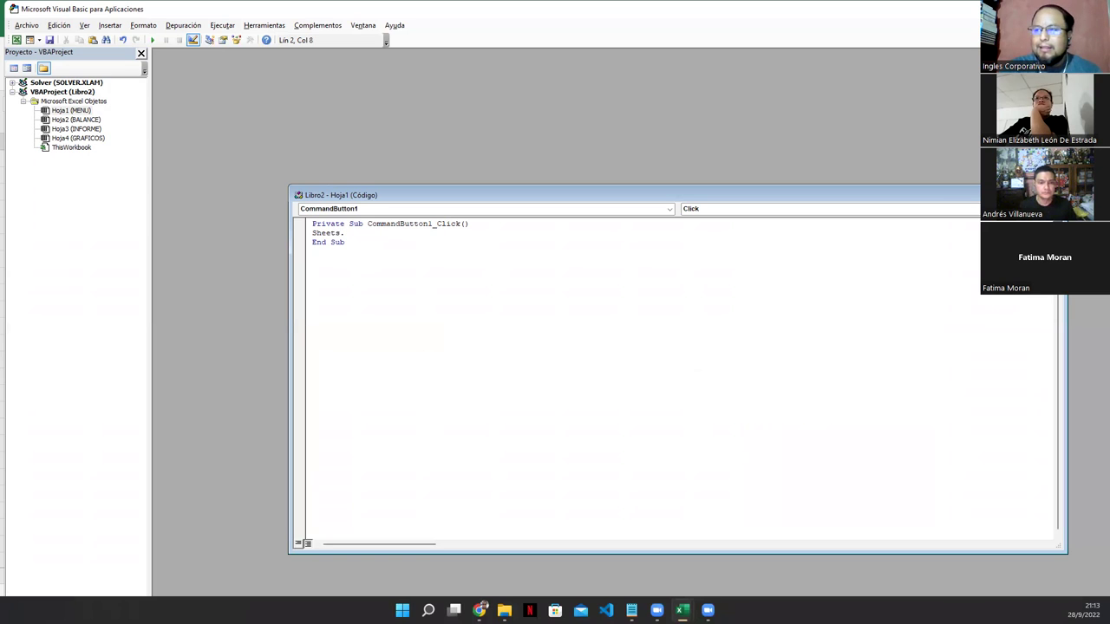
key(F4)
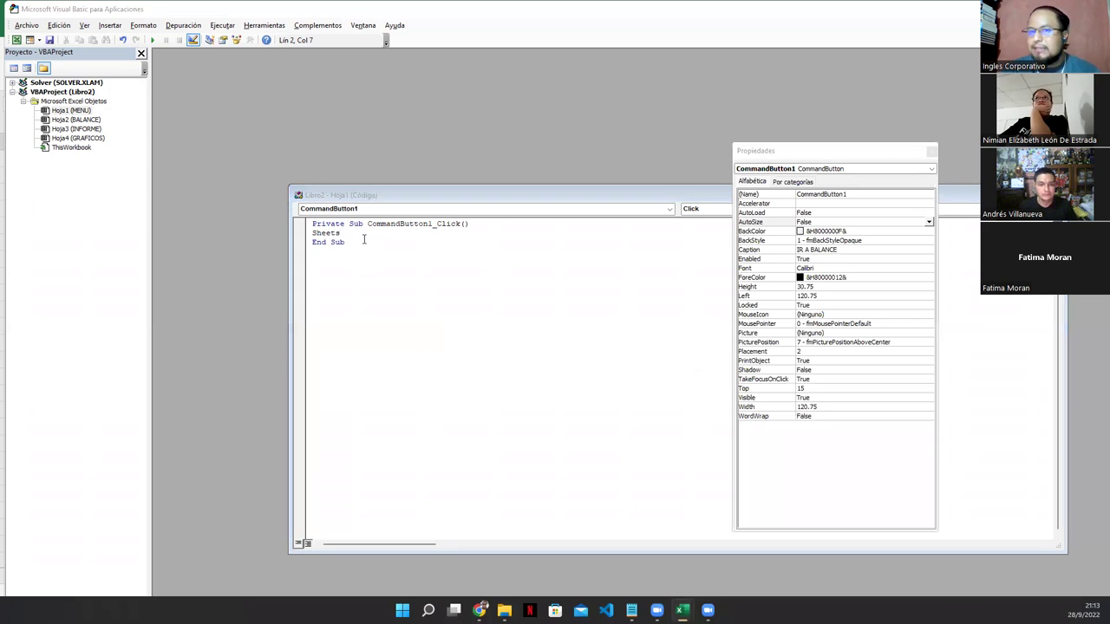
Step: Consult the slide's Sheets example and complete the IR A BALANCE click procedure's statement as Sheets.("BALANCE").select
key(alt+Tab)
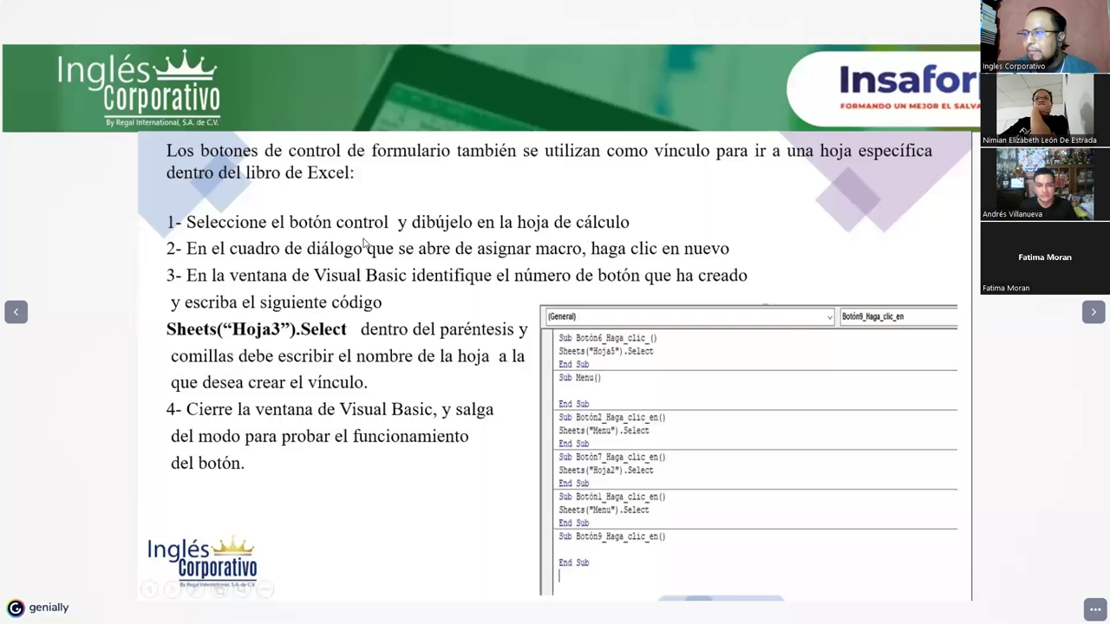
key(alt+Tab)
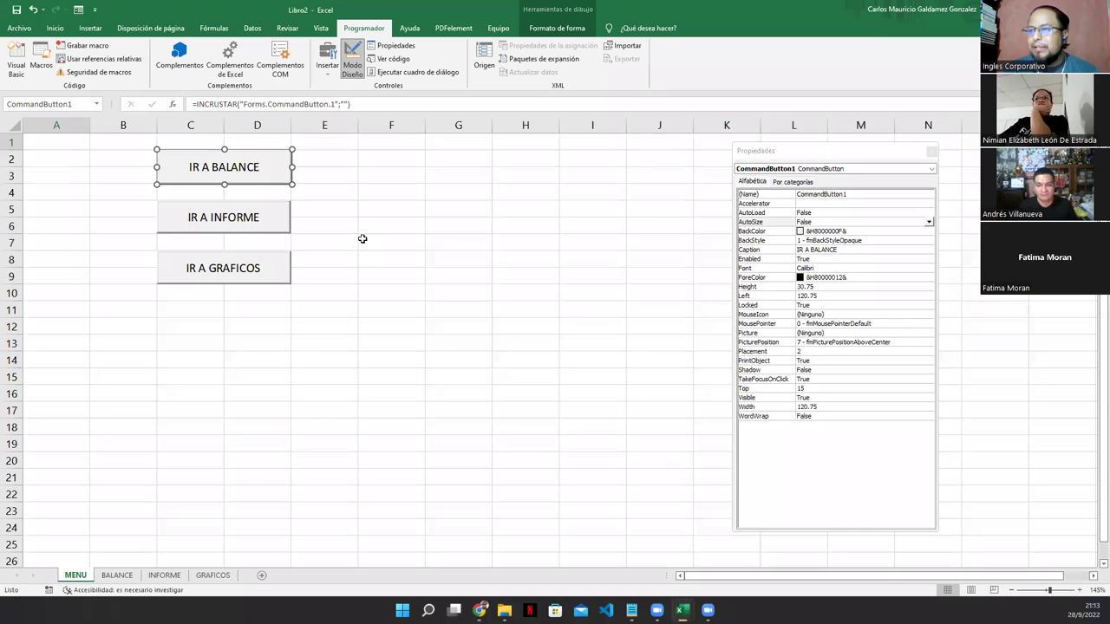
double_click(233, 167)
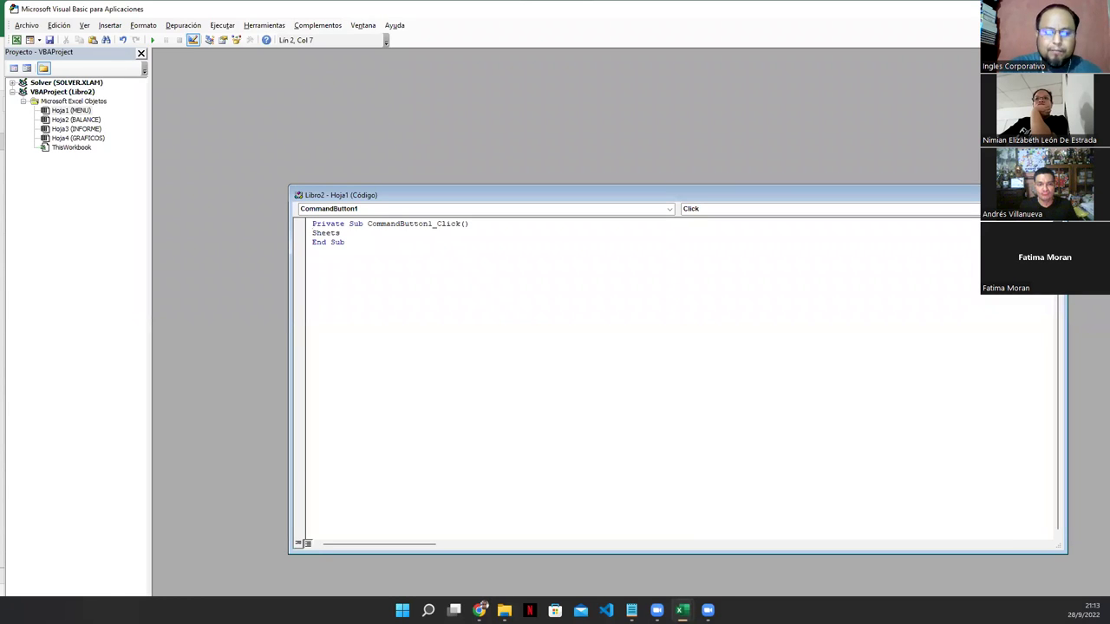
text(Sheets.)
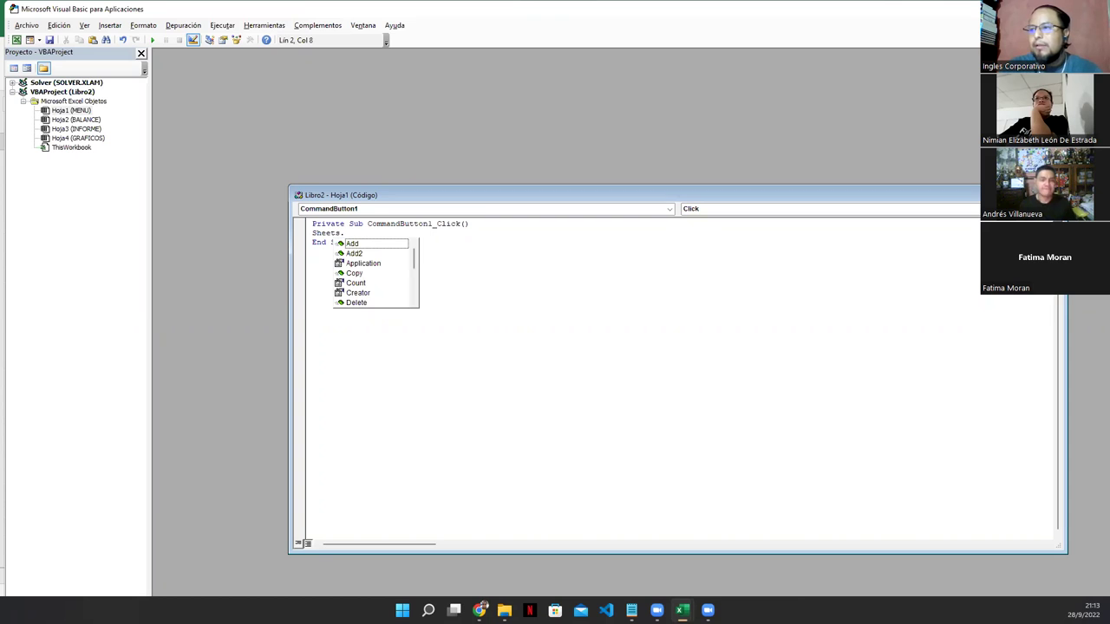
text(("BALANCE"))
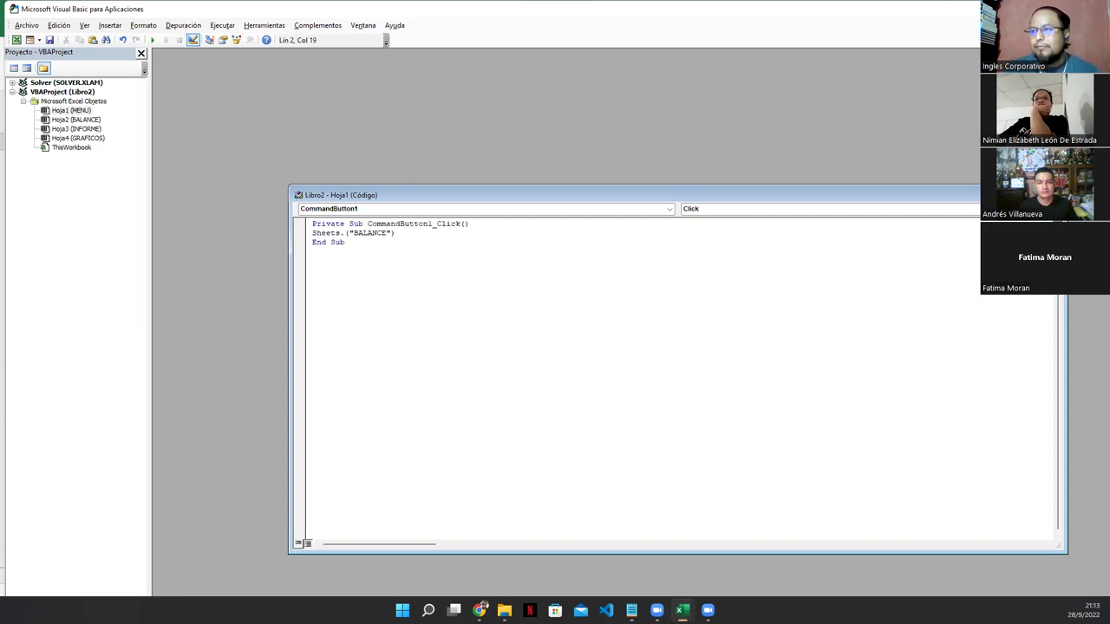
text(.select)
click(373, 243)
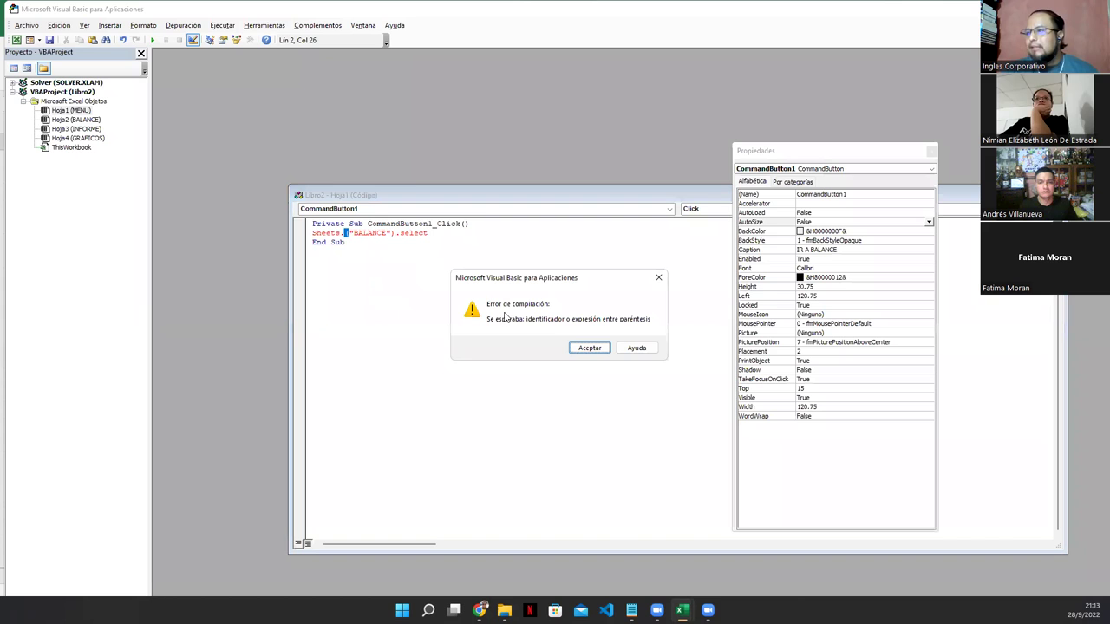
click(588, 347)
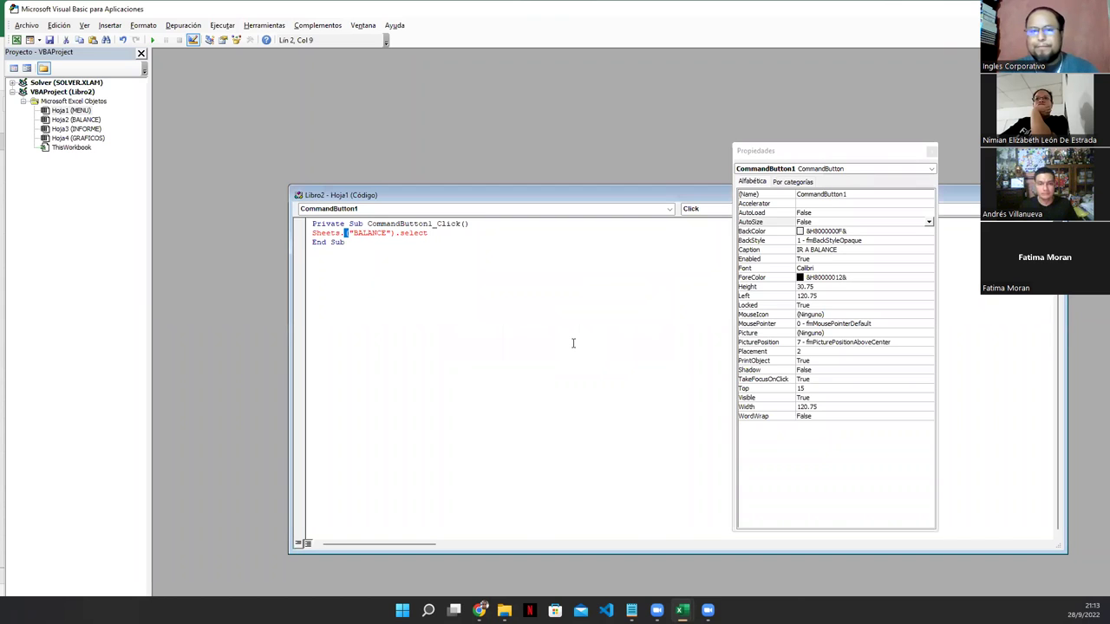
Step: Remove the dot before the parenthesis so the statement reads Sheets("BALANCE").Select, review the procedure and return to the MENU sheet
key(alt+Tab)
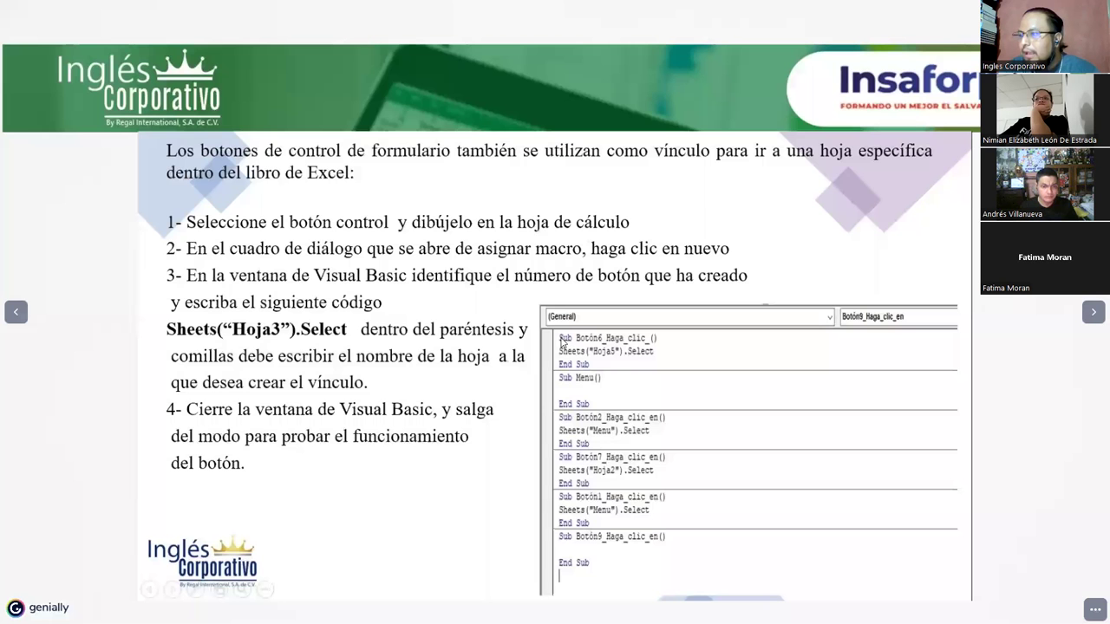
key(alt+Tab)
key(Left)
key(Left)
key(Delete)
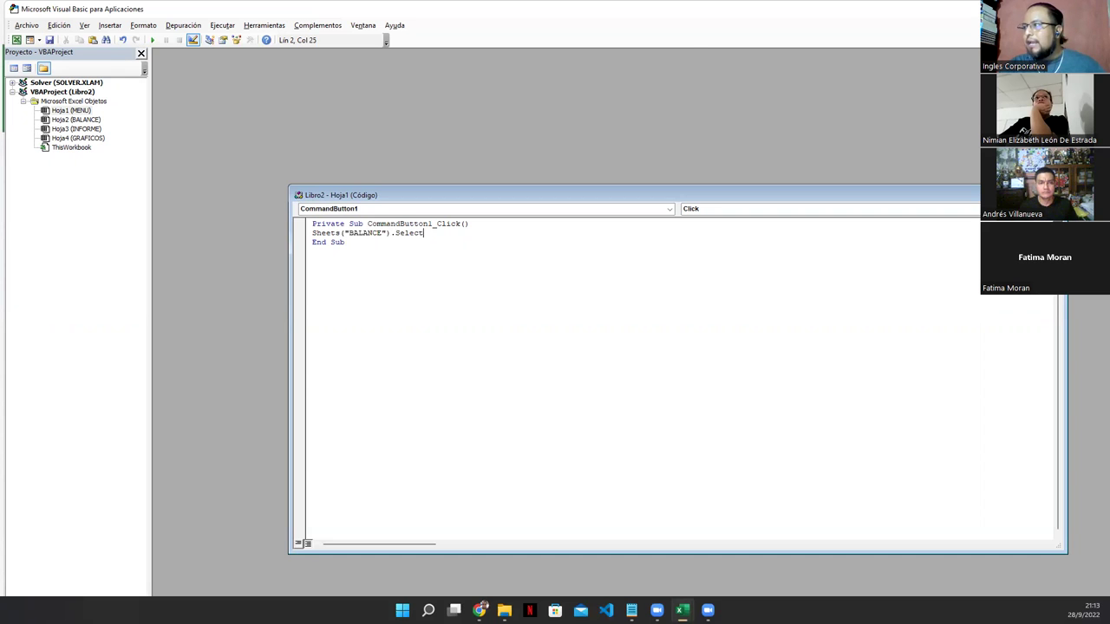
key(alt+F11)
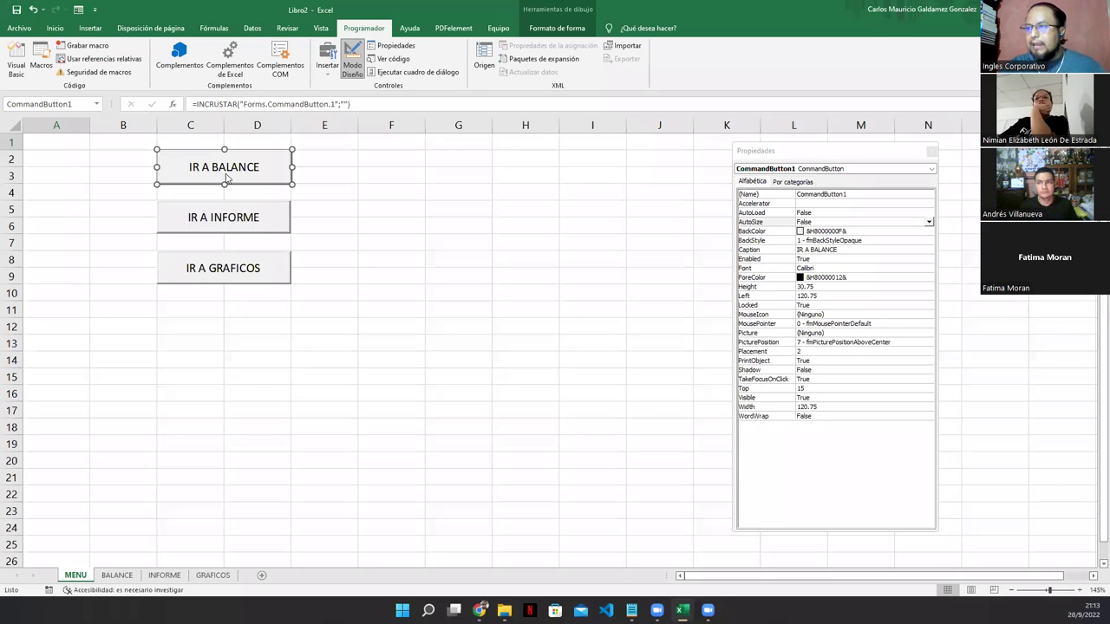
double_click(226, 178)
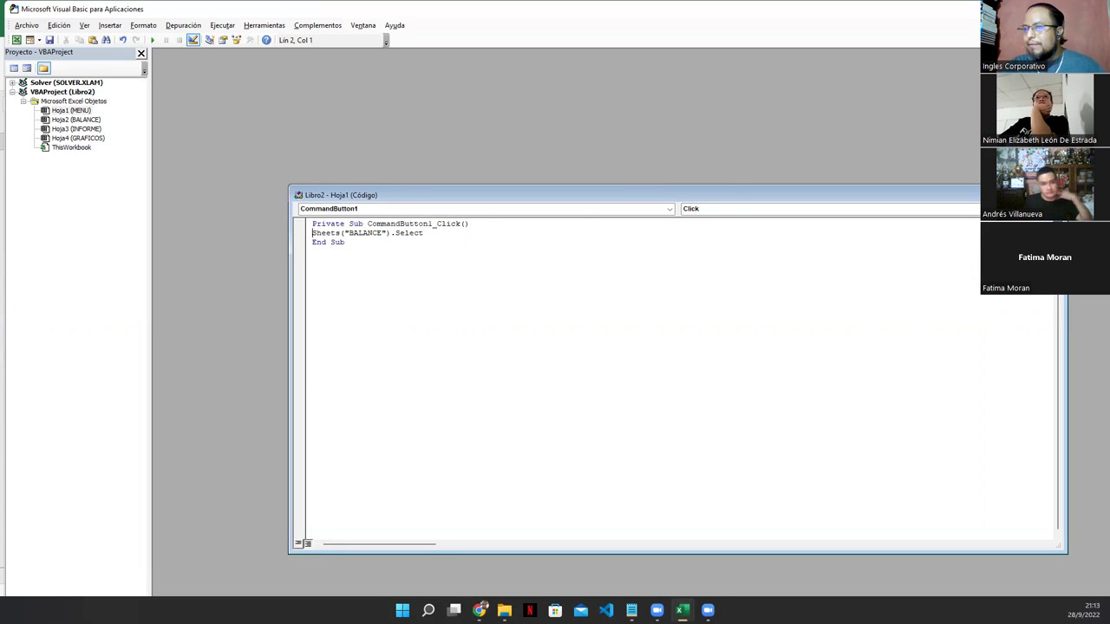
key(alt+F11)
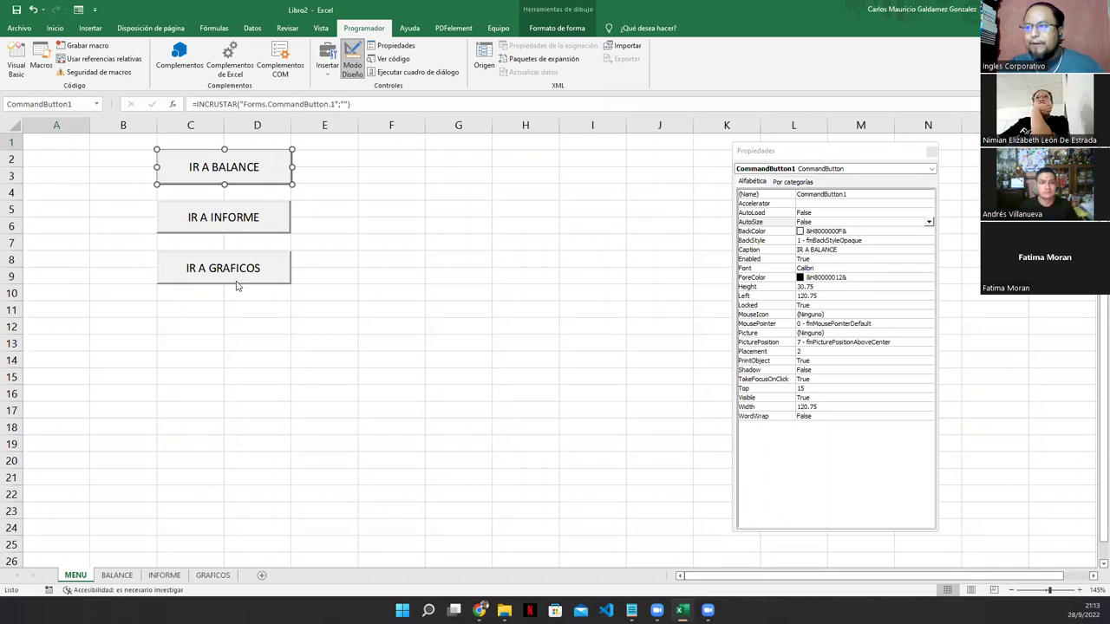
Step: Write Sheets("INFORME").Select in the click procedure of the IR A INFORME button and remove the leftover blank line
double_click(224, 217)
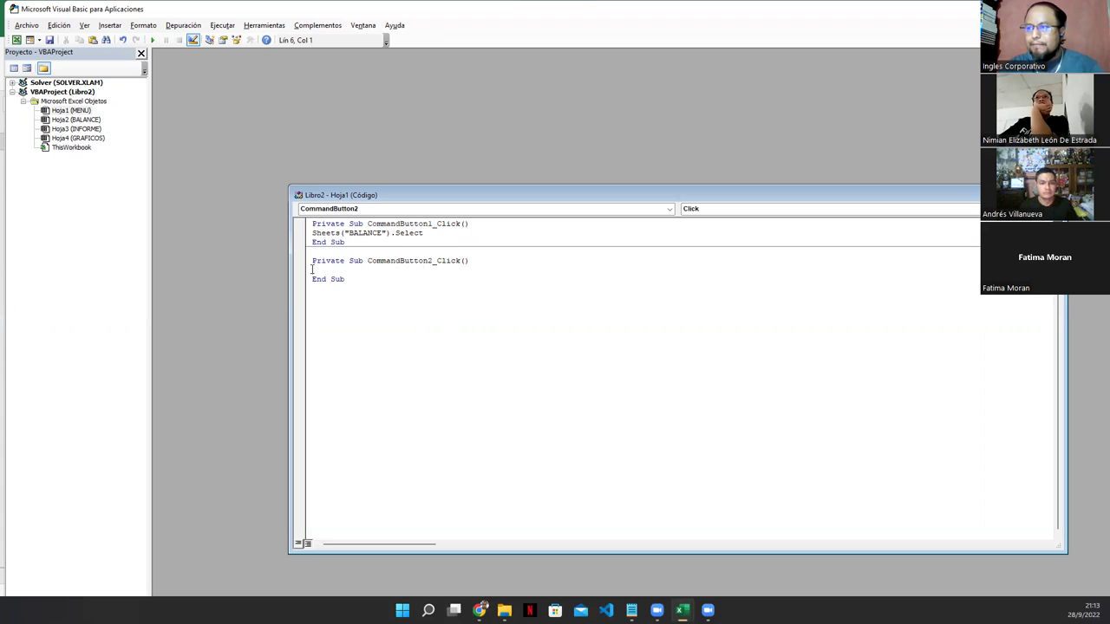
text(Sheets("BALANCE").Select)
double_click(365, 269)
text(INFOR)
text(Me)
key(Down)
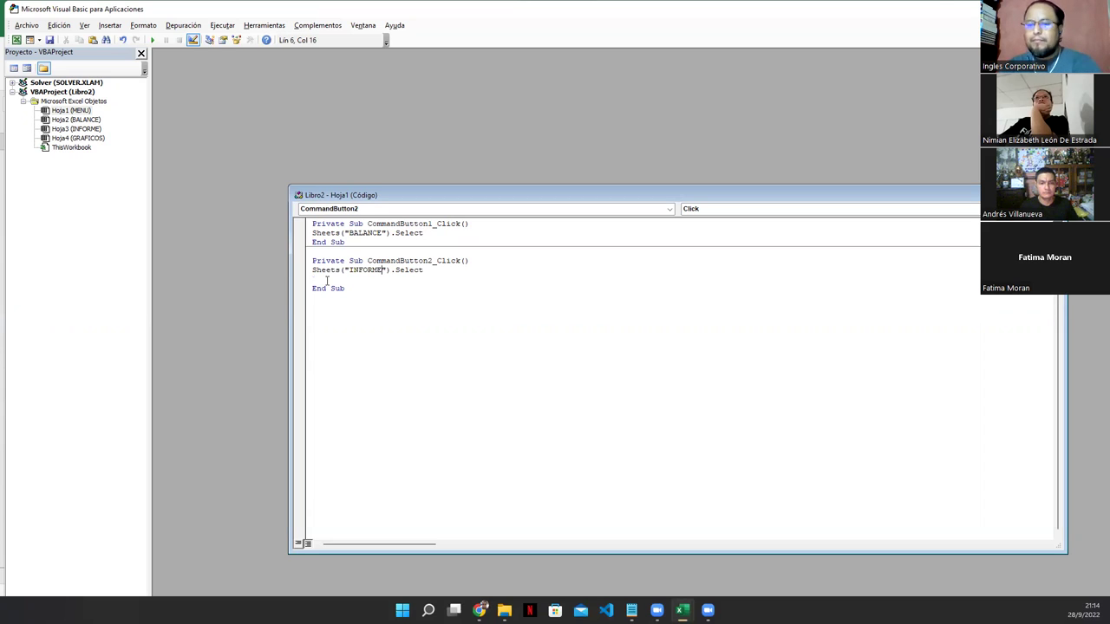
key(Delete)
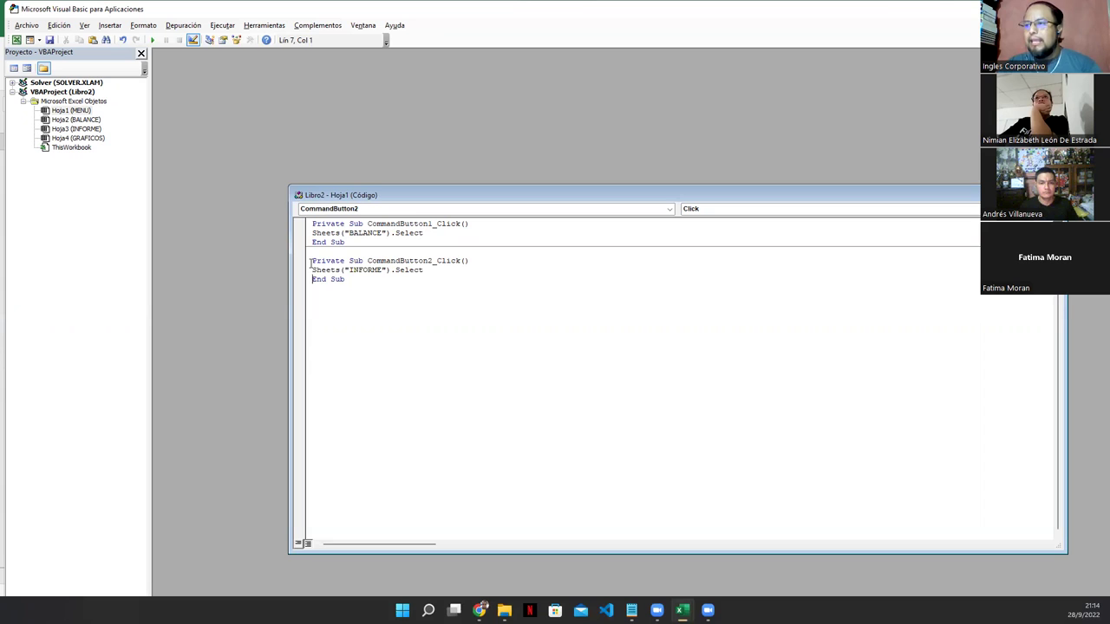
Step: Duplicate the CommandButton2_Click procedure below itself and rename the copy CommandButton3_Click
drag(310, 262, 345, 282)
key(ctrl+c)
click(346, 293)
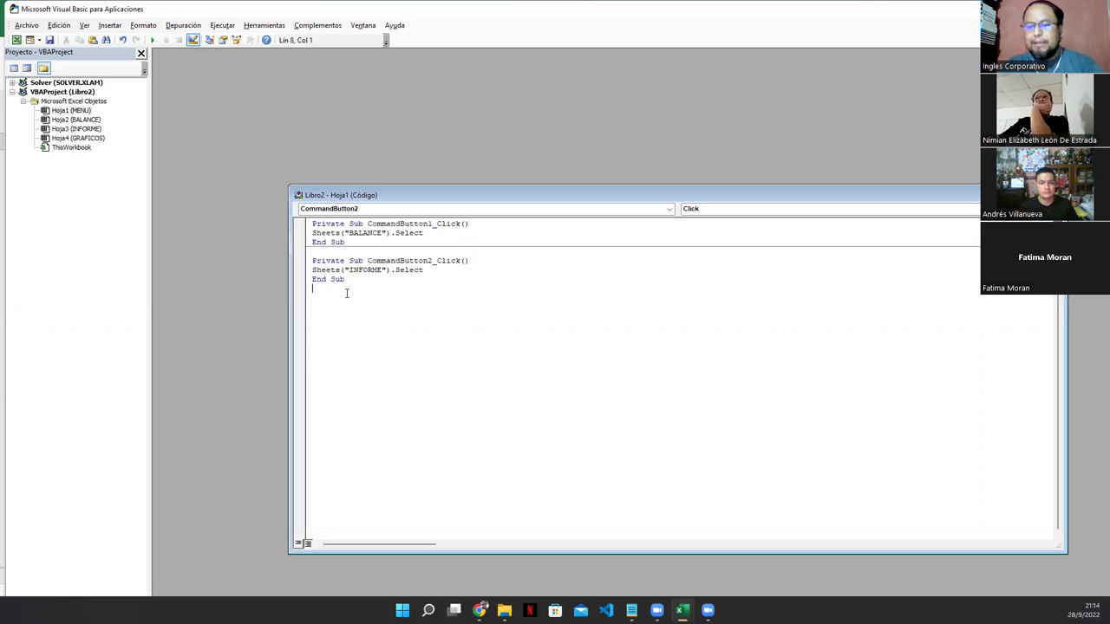
key(ctrl+v)
click(428, 297)
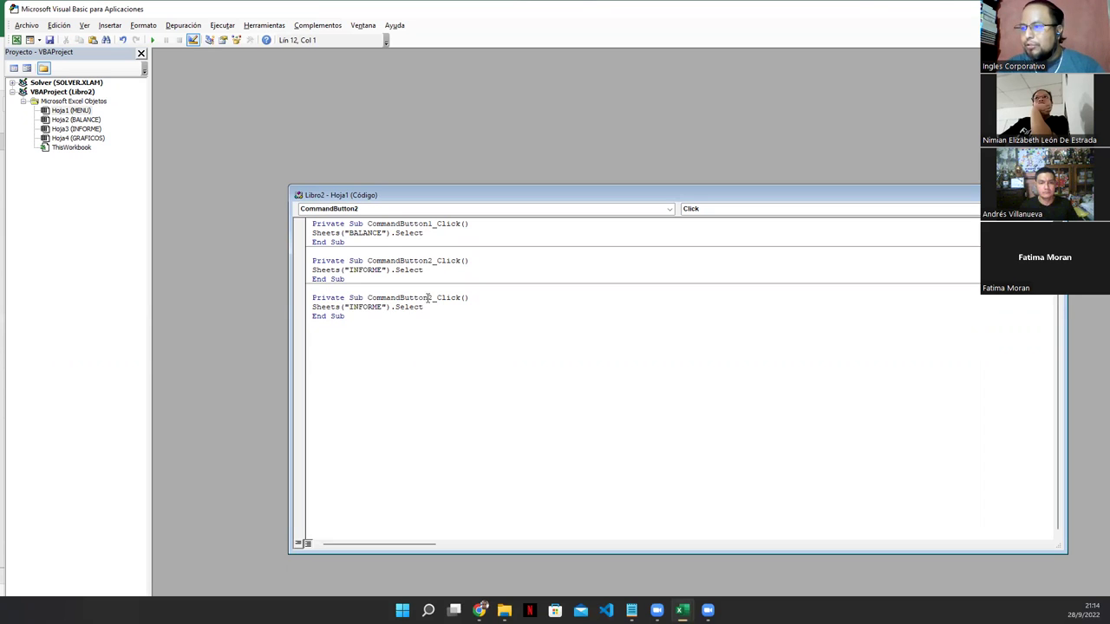
key(Delete)
text(3)
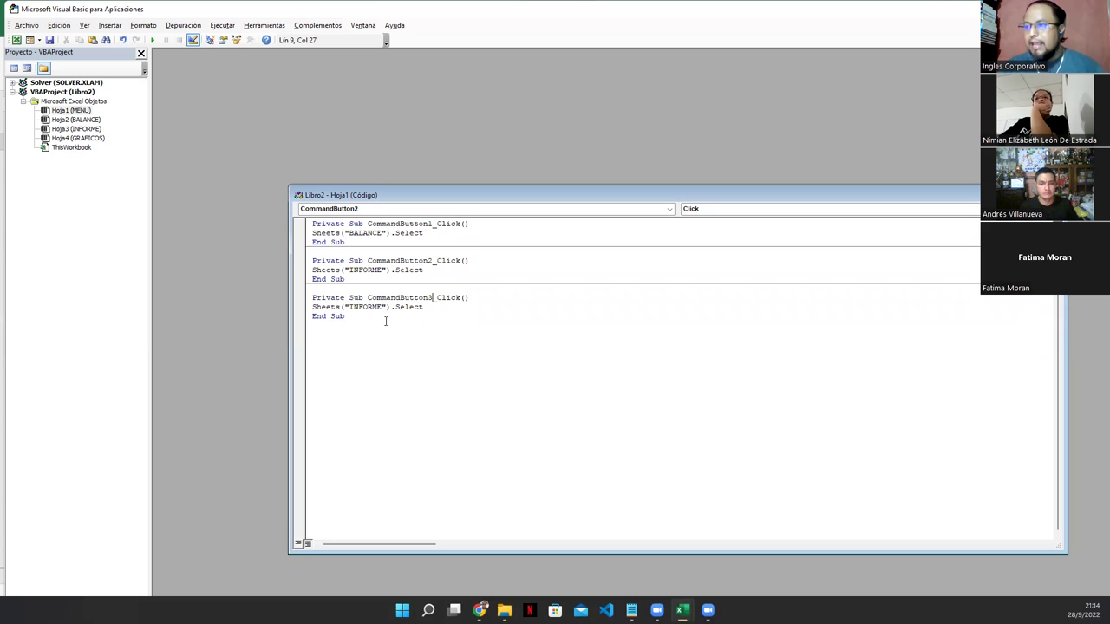
Step: Change the sheet name in the CommandButton3_Click procedure to GRAFICOS, close the code window and return to the workbook
double_click(371, 308)
text(GRAFICOS)
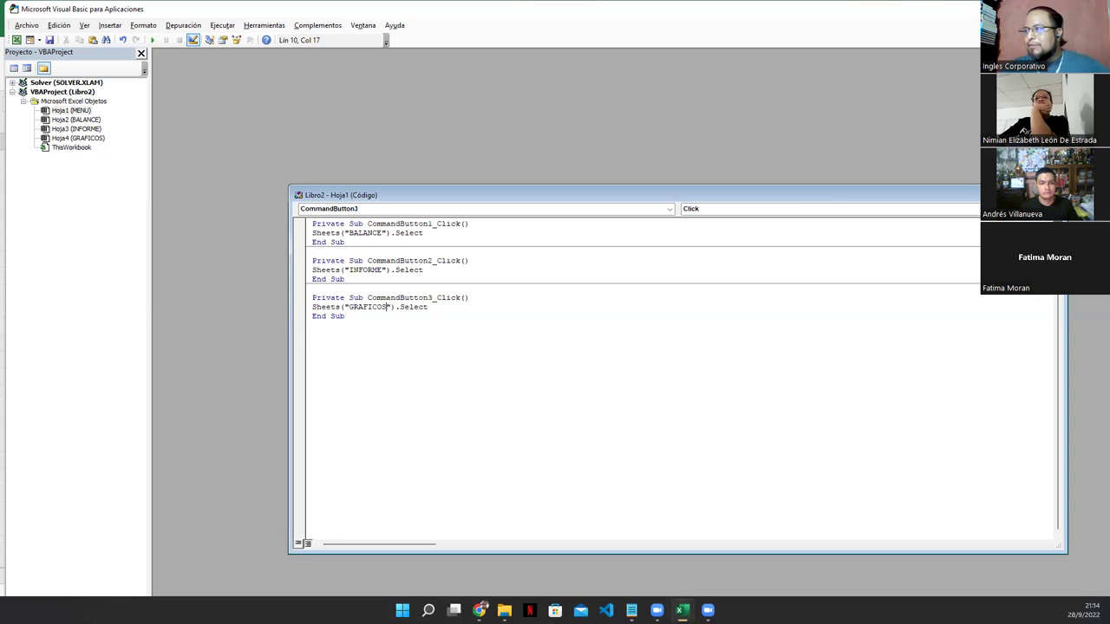
click(1058, 195)
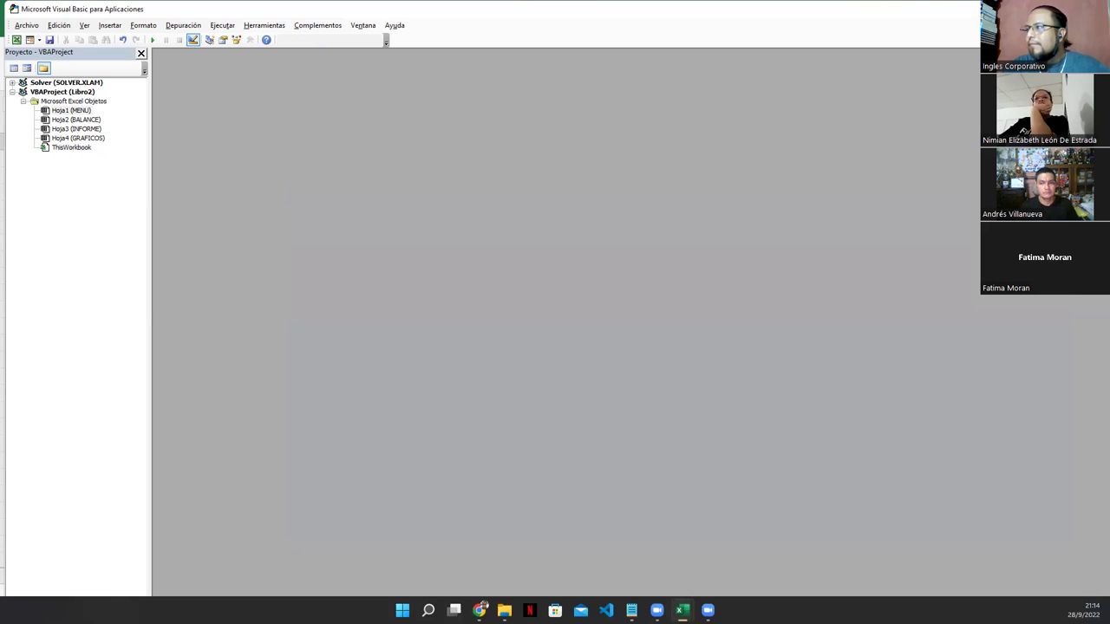
key(alt+F11)
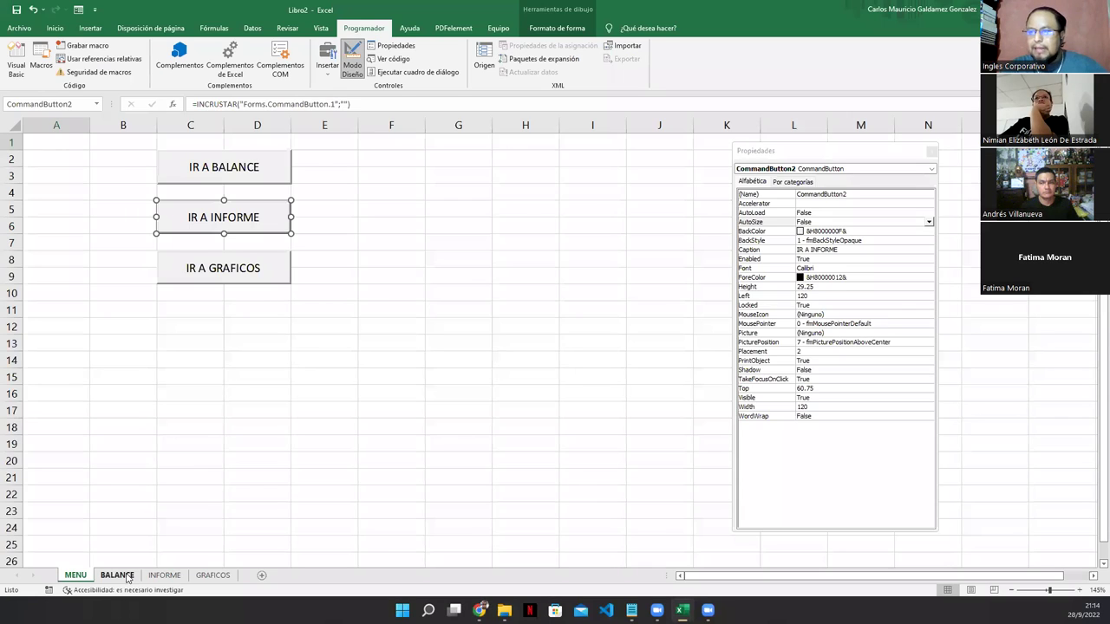
Step: Draw a rounded rectangle about 21.59 cm wide and 3.6 cm high across the top of the BALANCE sheet and give it the black style
click(121, 576)
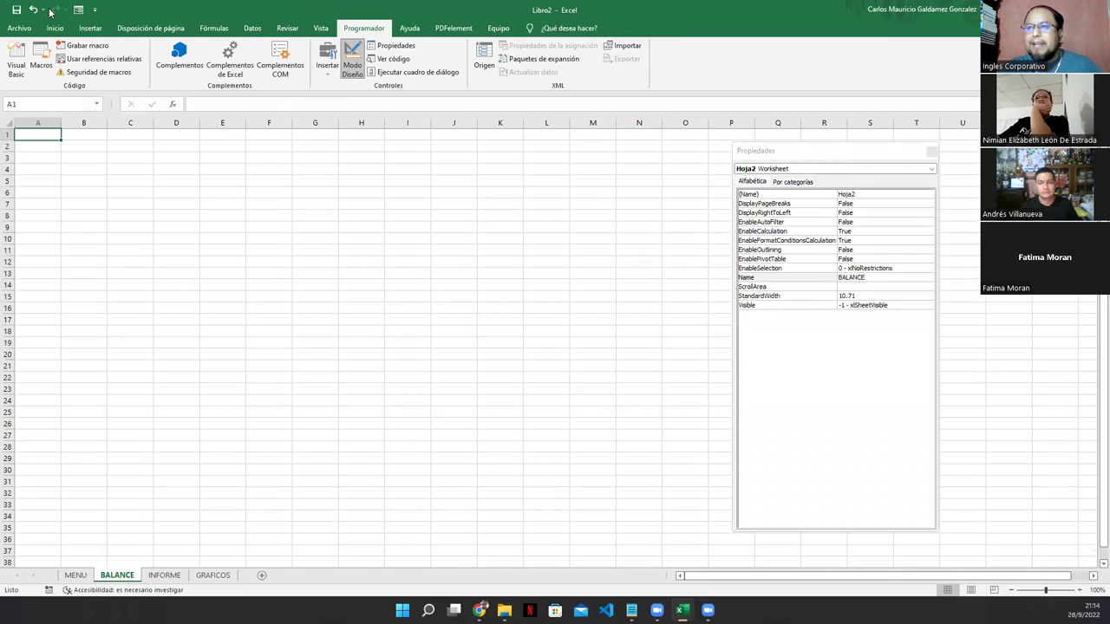
click(91, 29)
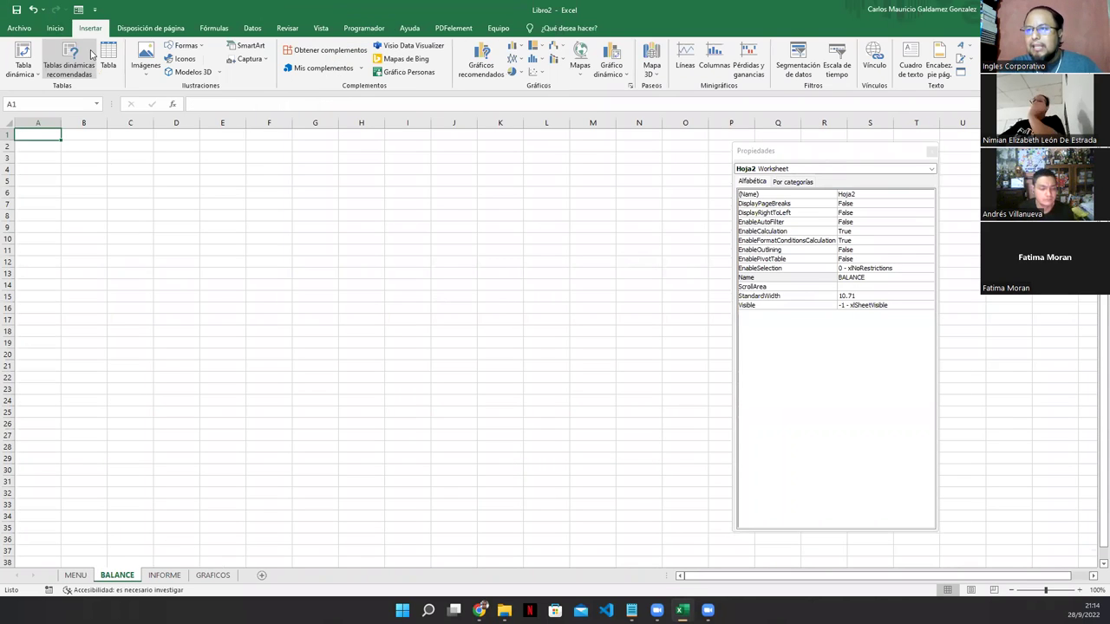
click(185, 46)
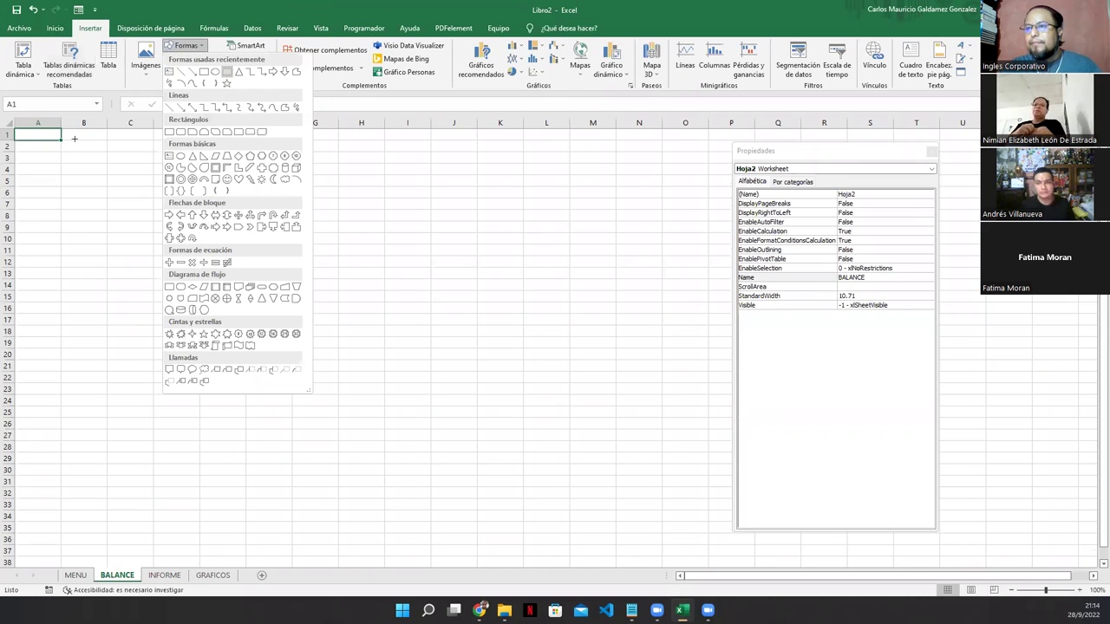
click(180, 132)
drag(64, 134, 538, 213)
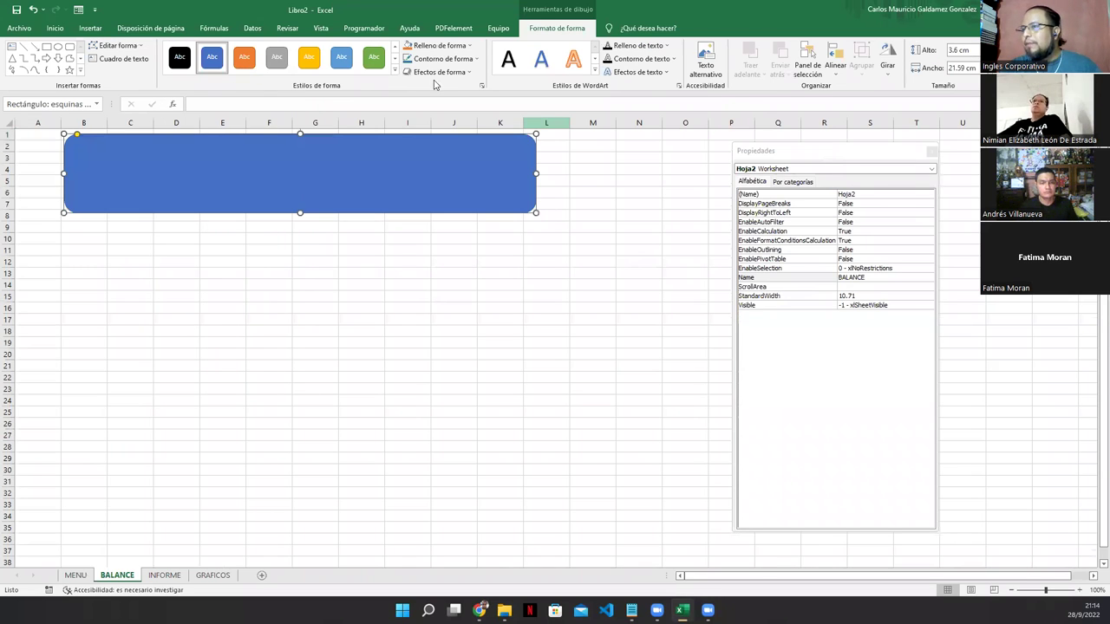
click(179, 66)
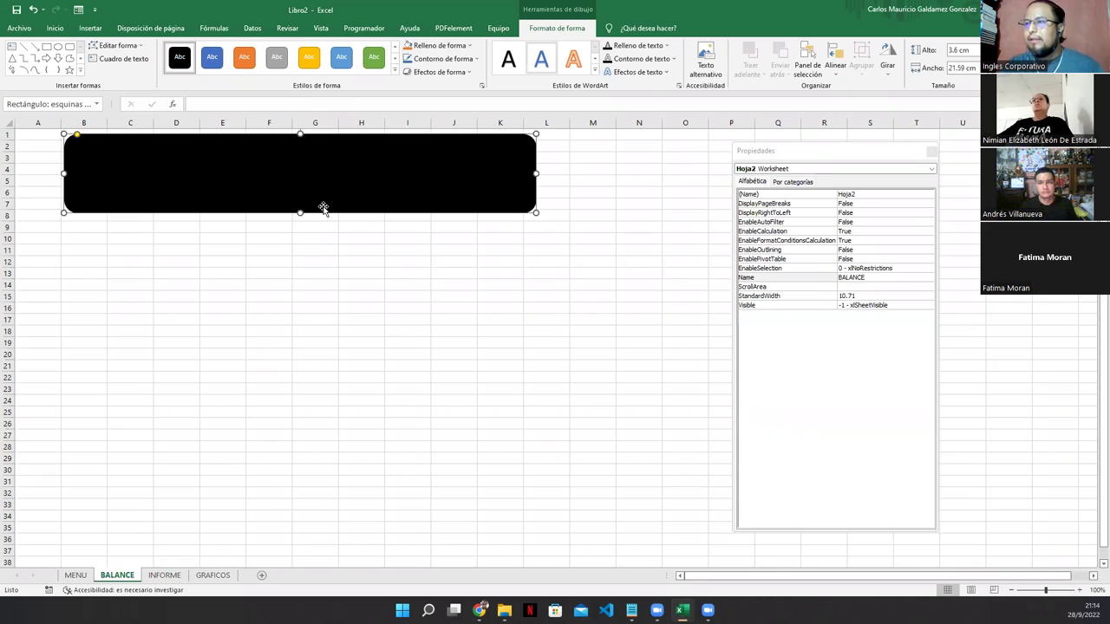
Step: Enter the text BALANCE EMPRESARIAL in the black banner
click(263, 188)
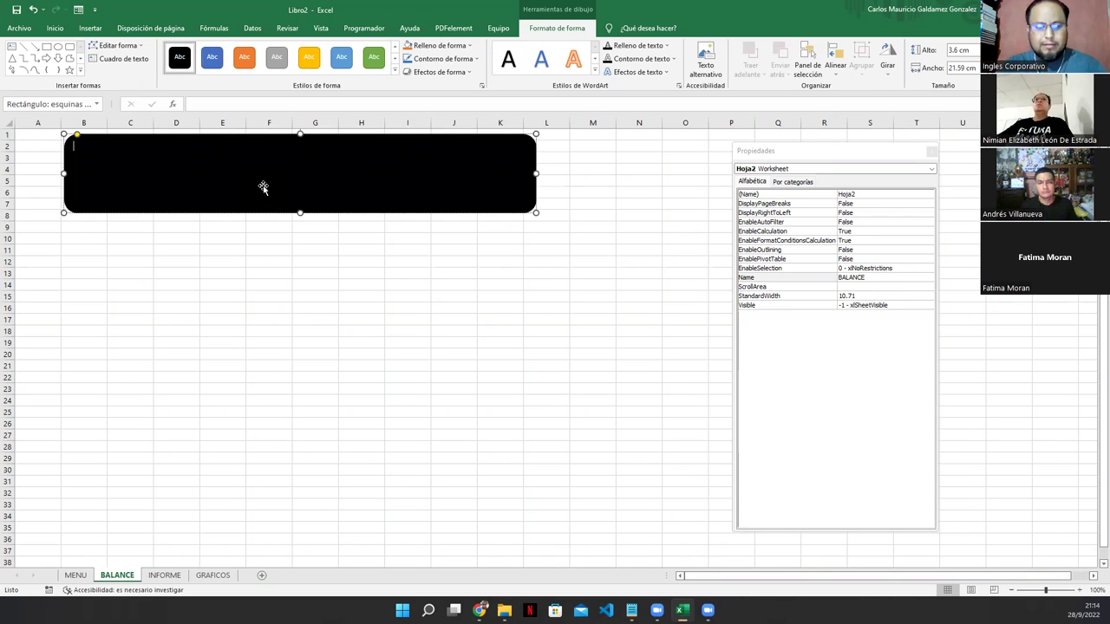
text(BA)
text(LANCE)
text( D)
text(MP)
text(R)
text(ESARIAL)
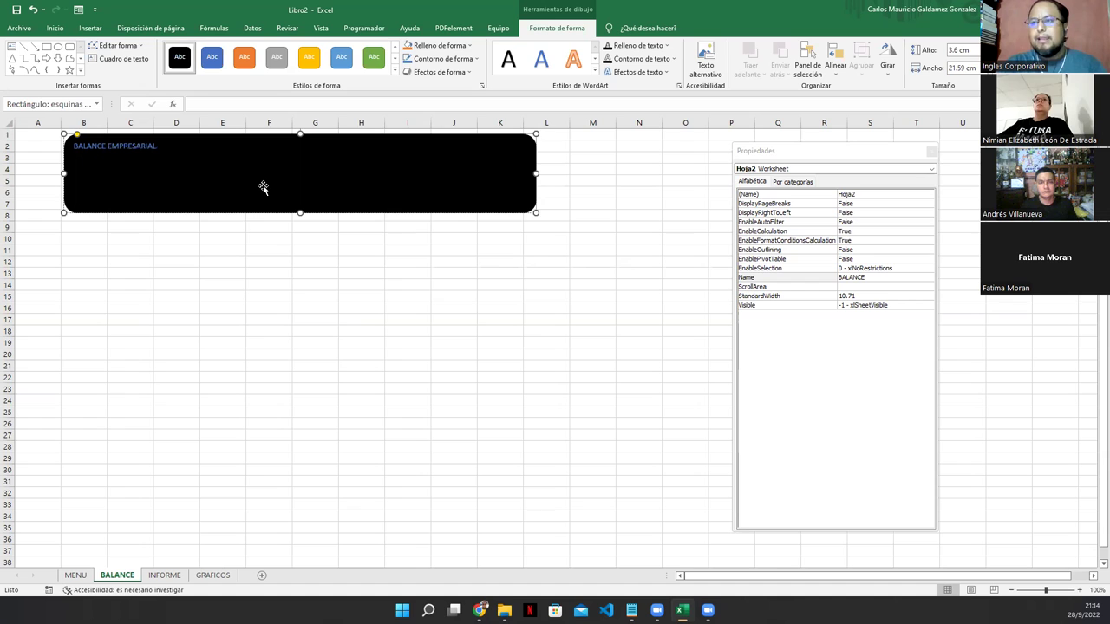
Step: Format the banner text as bold, centred and 44 points
key(ctrl+a)
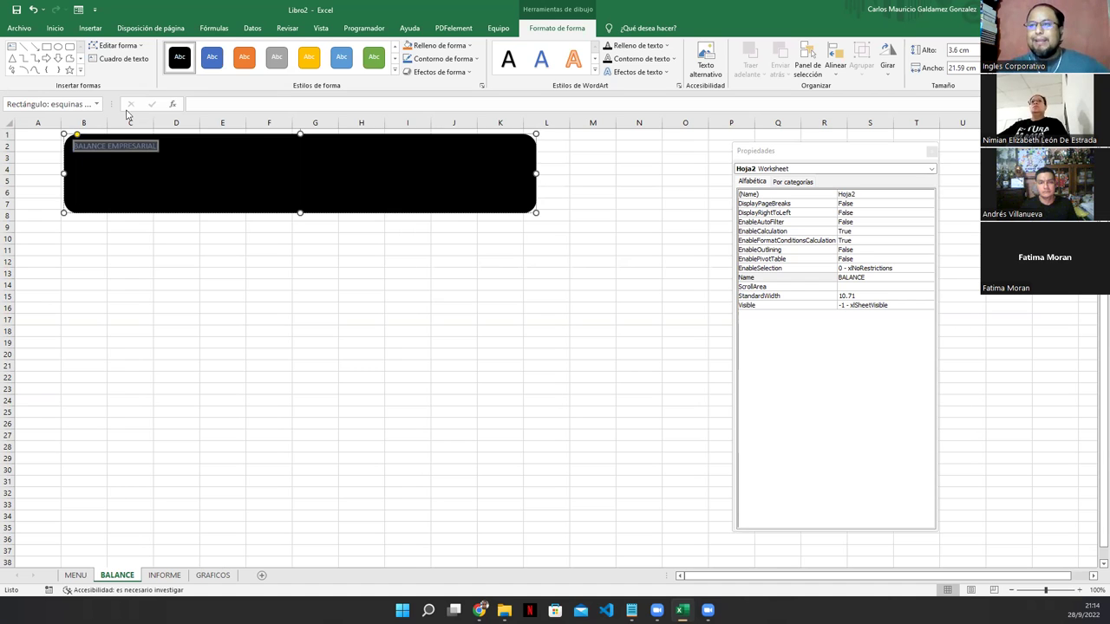
scroll(87, 71, up, 12)
click(107, 69)
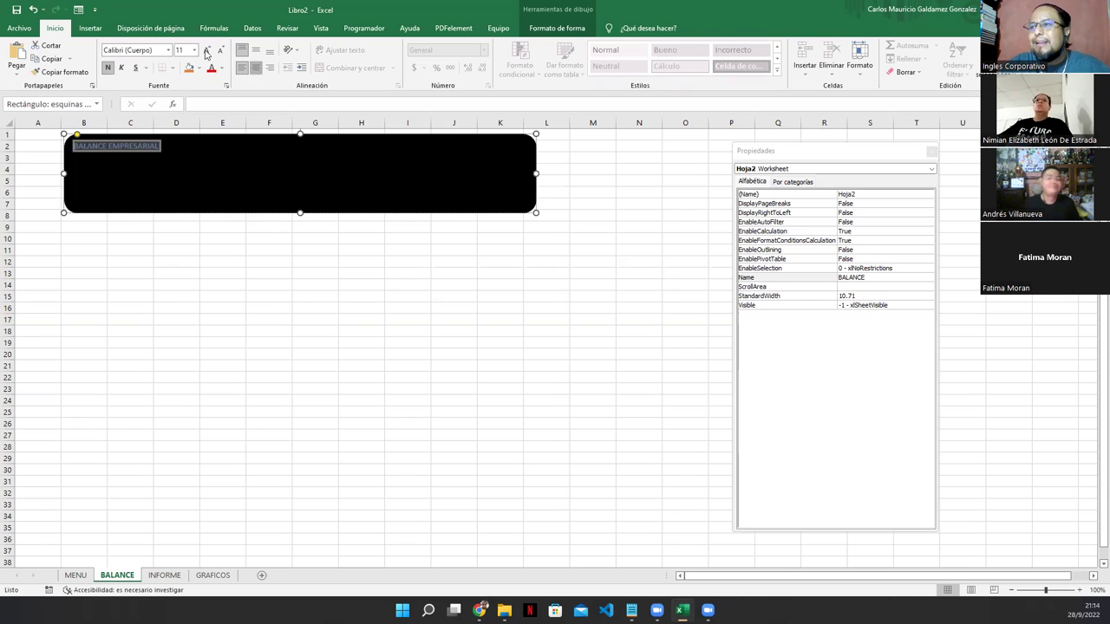
click(207, 51)
click(206, 51)
click(206, 50)
click(207, 50)
click(207, 50)
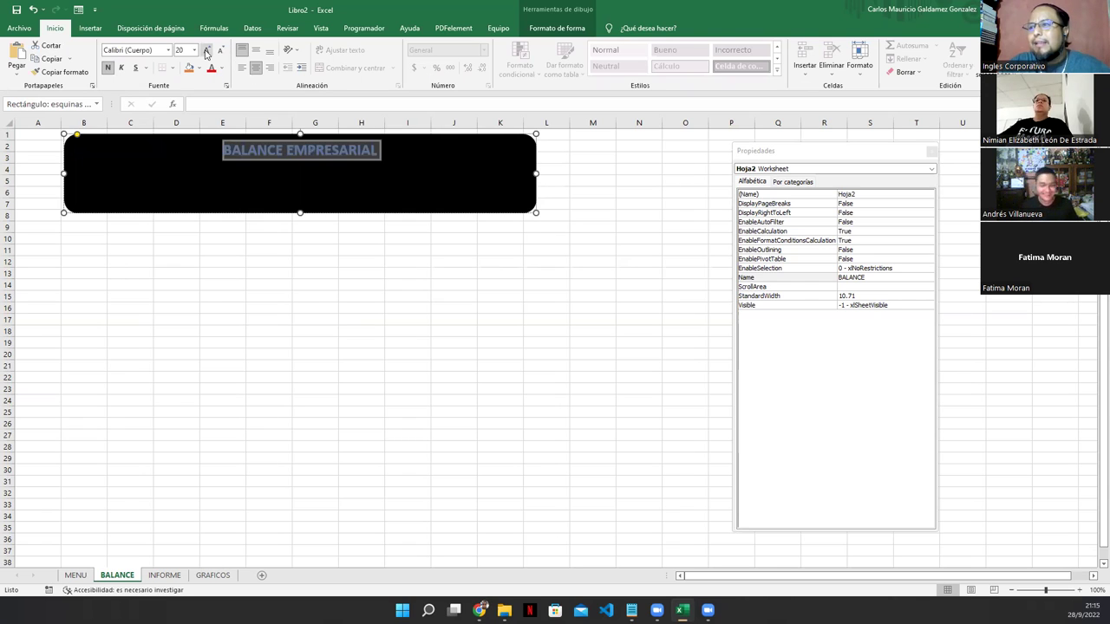
click(206, 50)
click(207, 50)
click(206, 51)
click(206, 50)
click(207, 50)
click(206, 50)
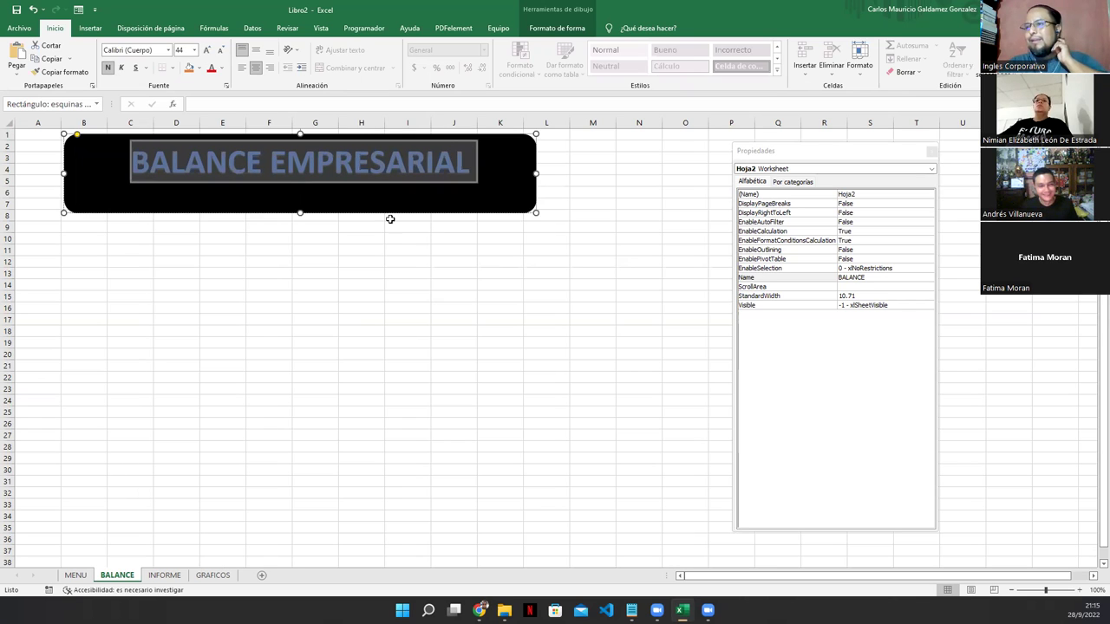
Step: Copy the banner to the top of the INFORME sheet and replace its text with INFORME GENERAL
click(391, 219)
click(391, 213)
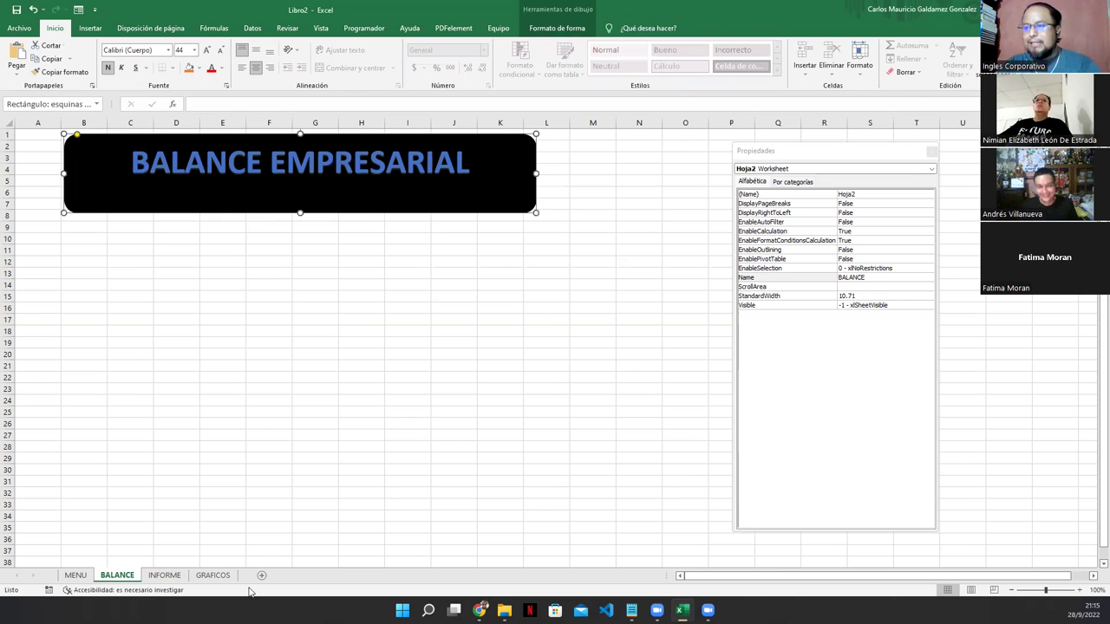
click(172, 575)
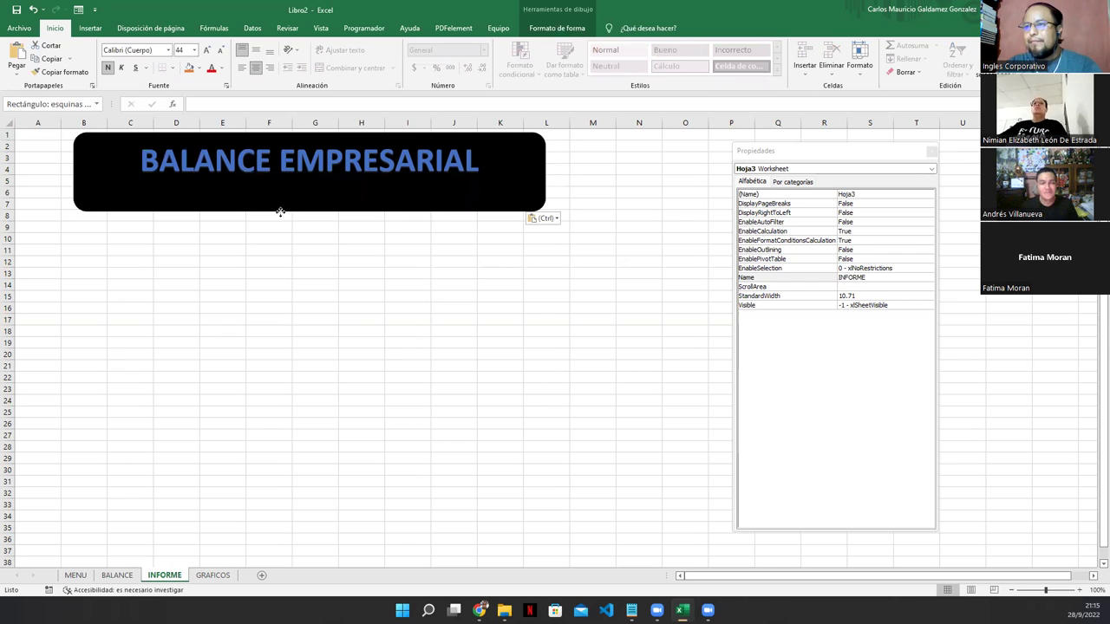
double_click(243, 165)
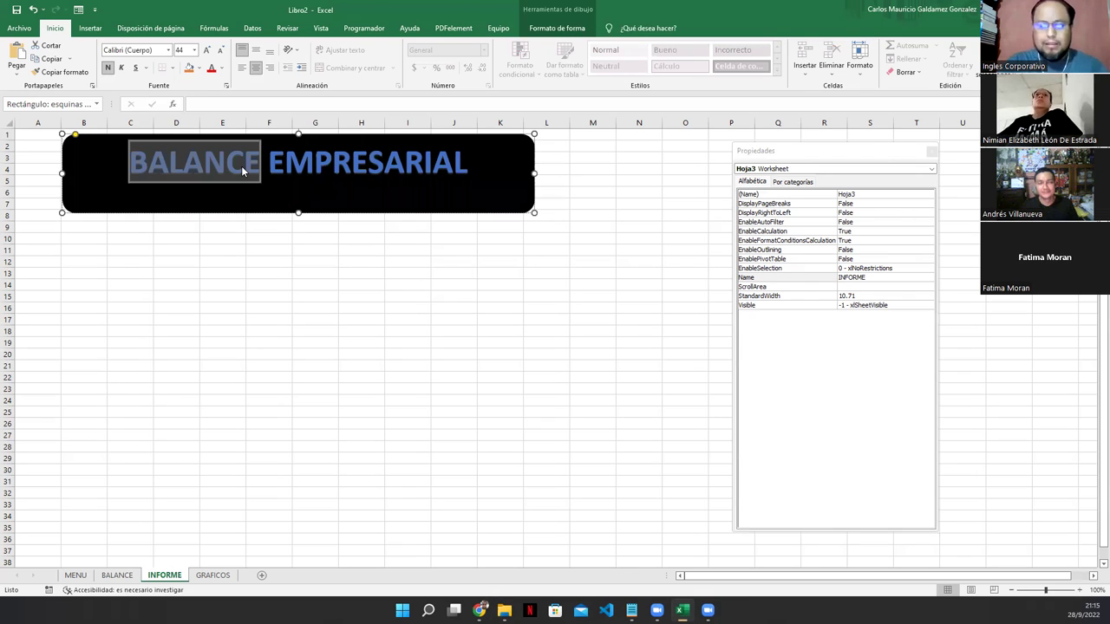
key(ctrl+a)
text(INFORME)
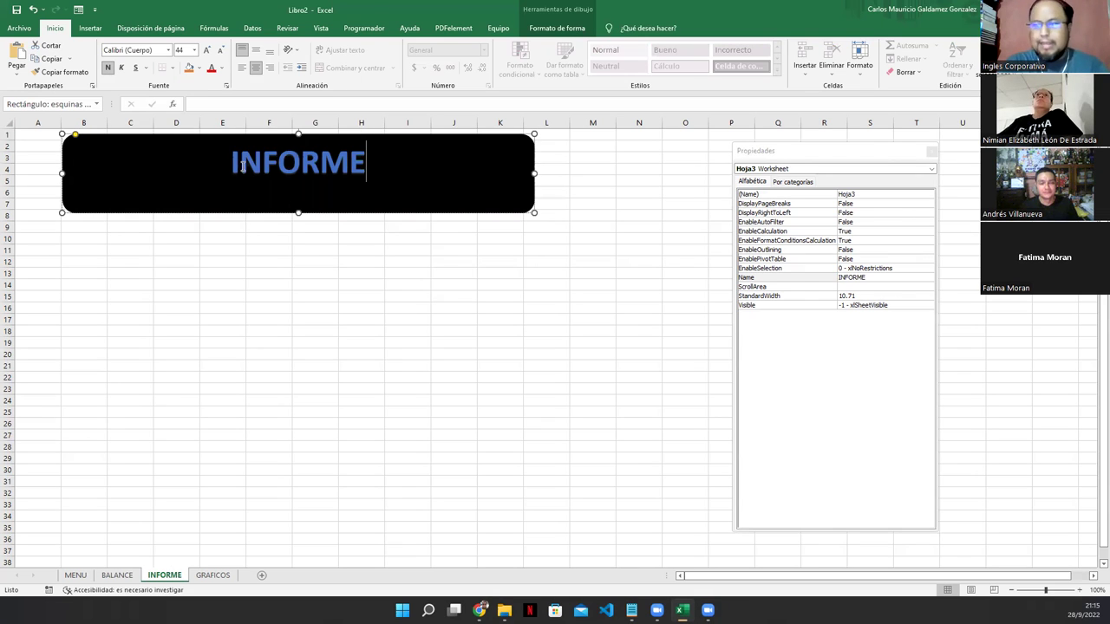
text( GENERAL)
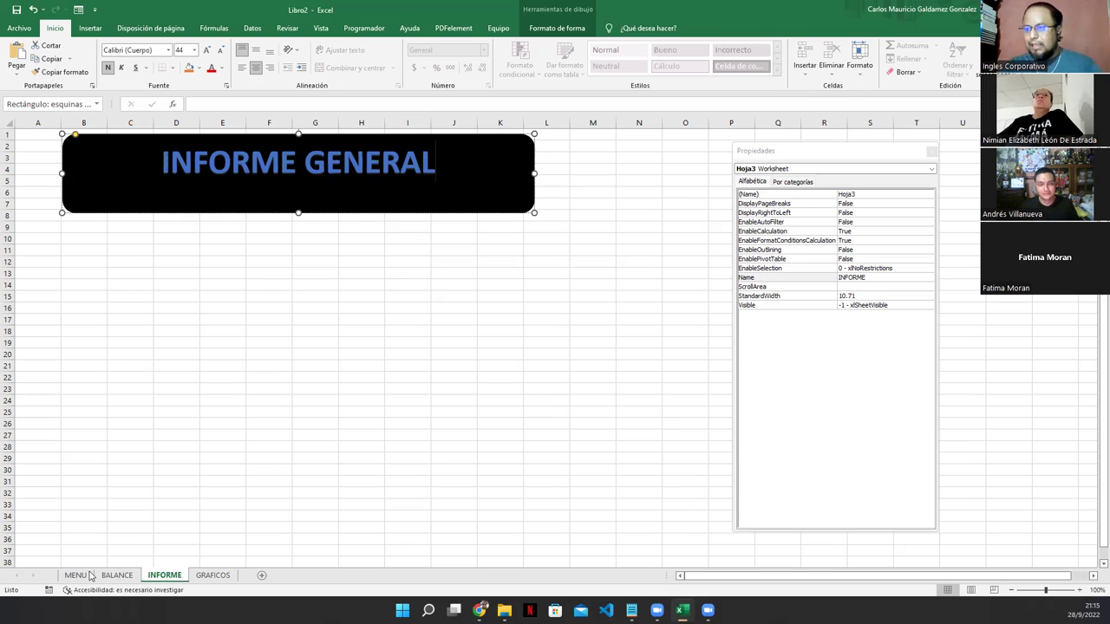
Step: Paste the banner at the top of the GRAFICOS sheet and replace its text with GRAFICOS DINAMICOS
click(219, 579)
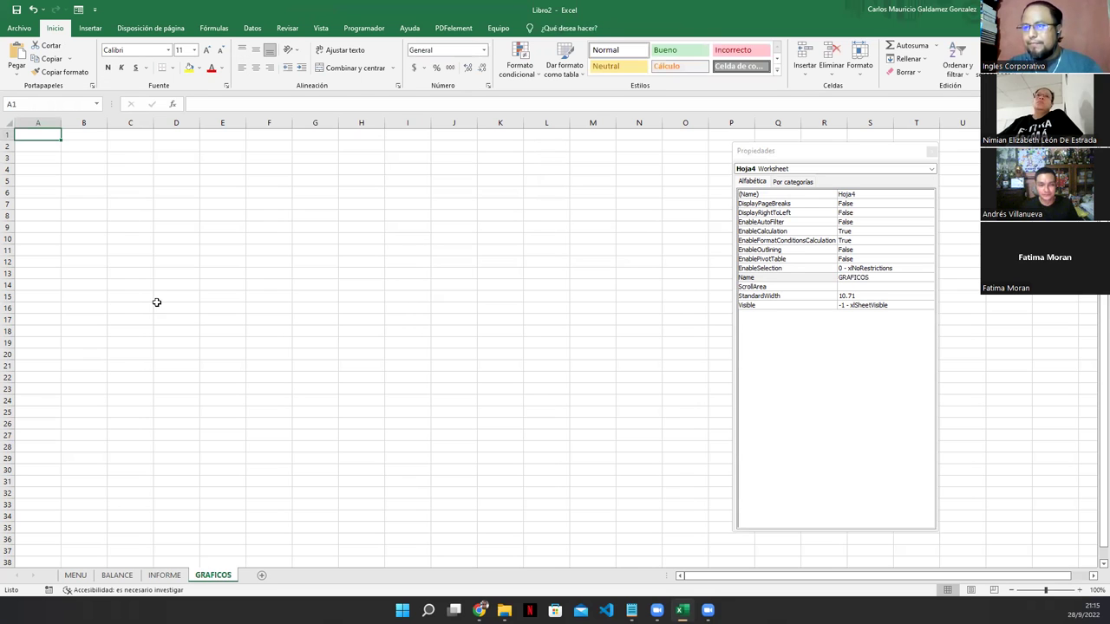
key(ctrl+v)
drag(178, 204, 226, 205)
click(240, 168)
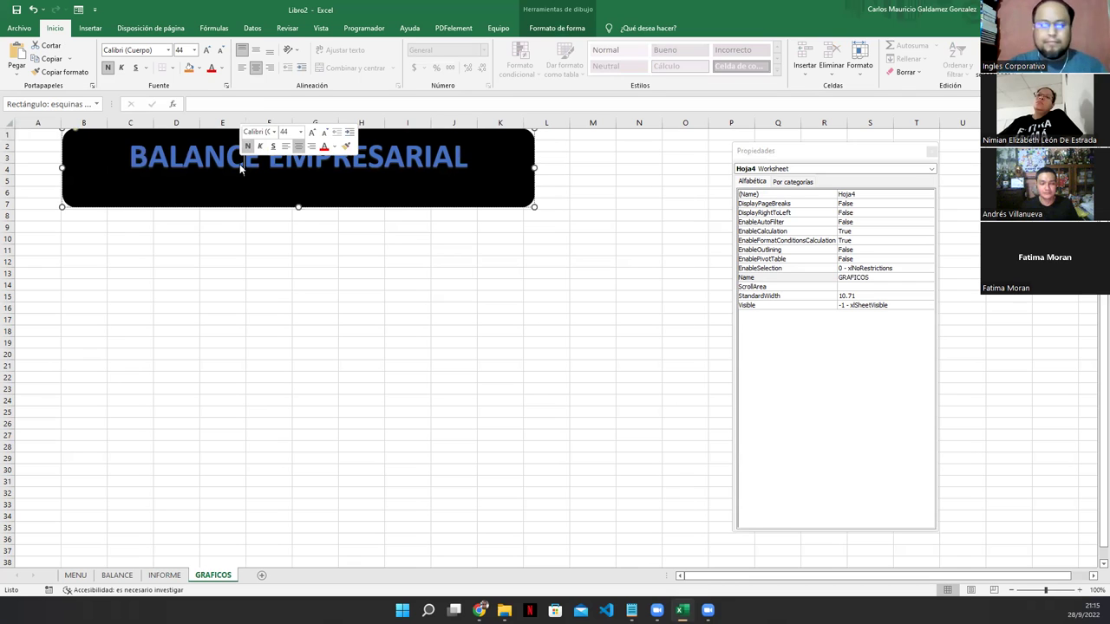
key(ctrl+a)
text(GRAFI)
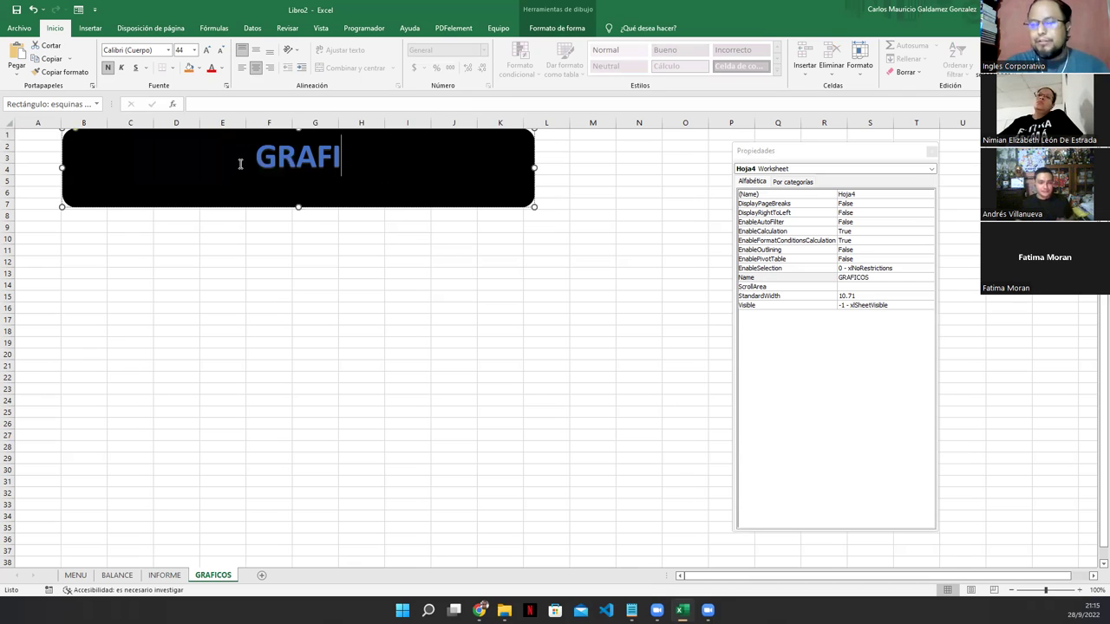
text(COS )
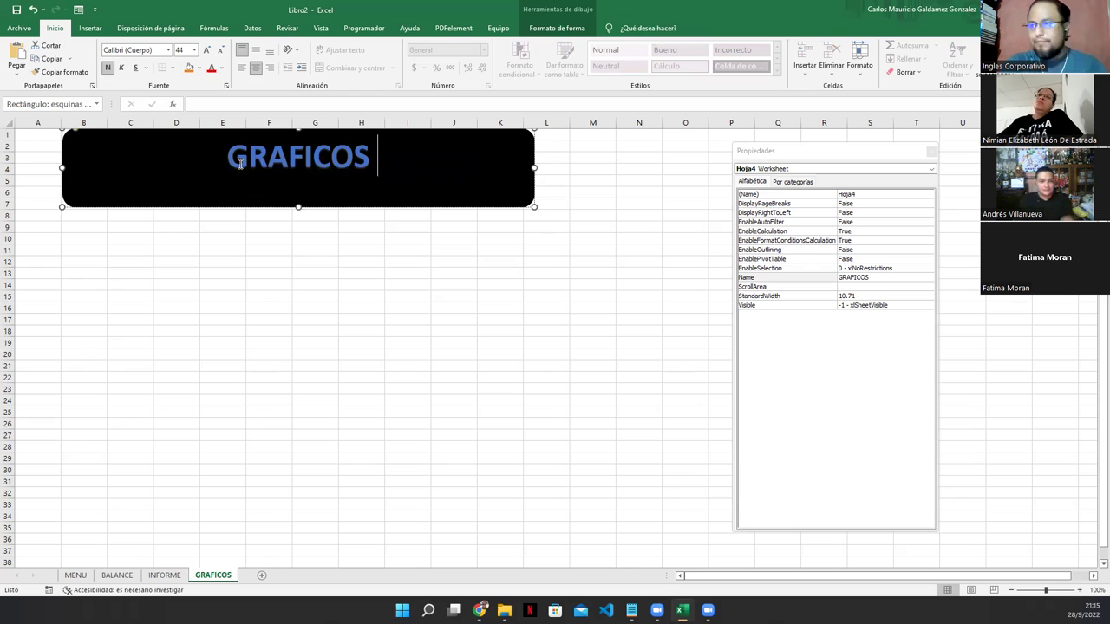
text(DIN)
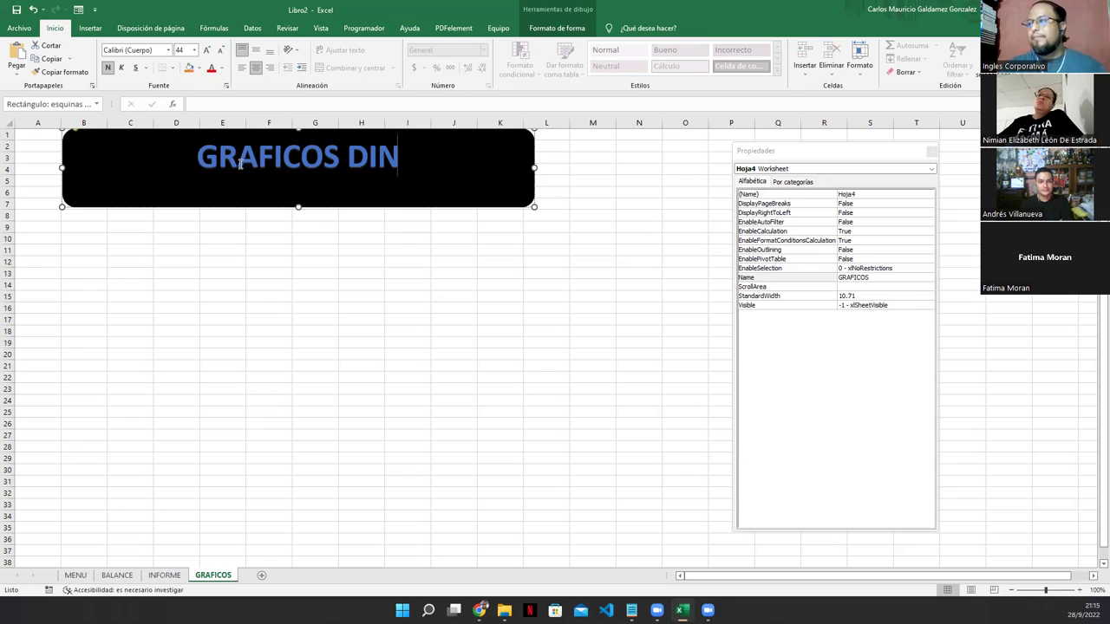
text(AMICOS)
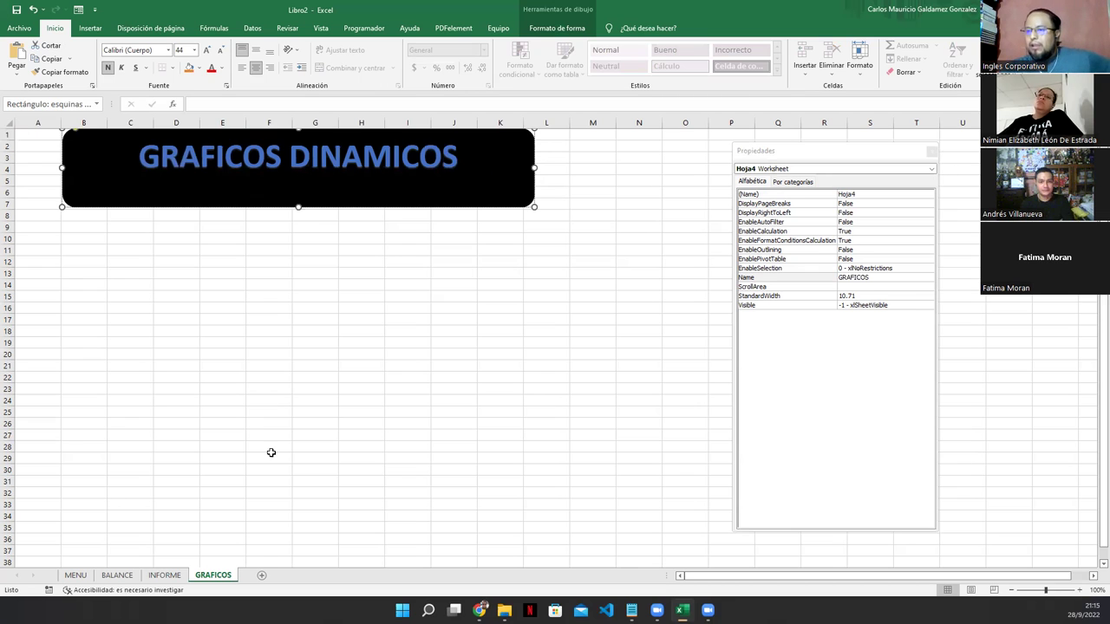
Step: Turn off design mode on the MENU sheet and test the IR A BALANCE button
click(85, 576)
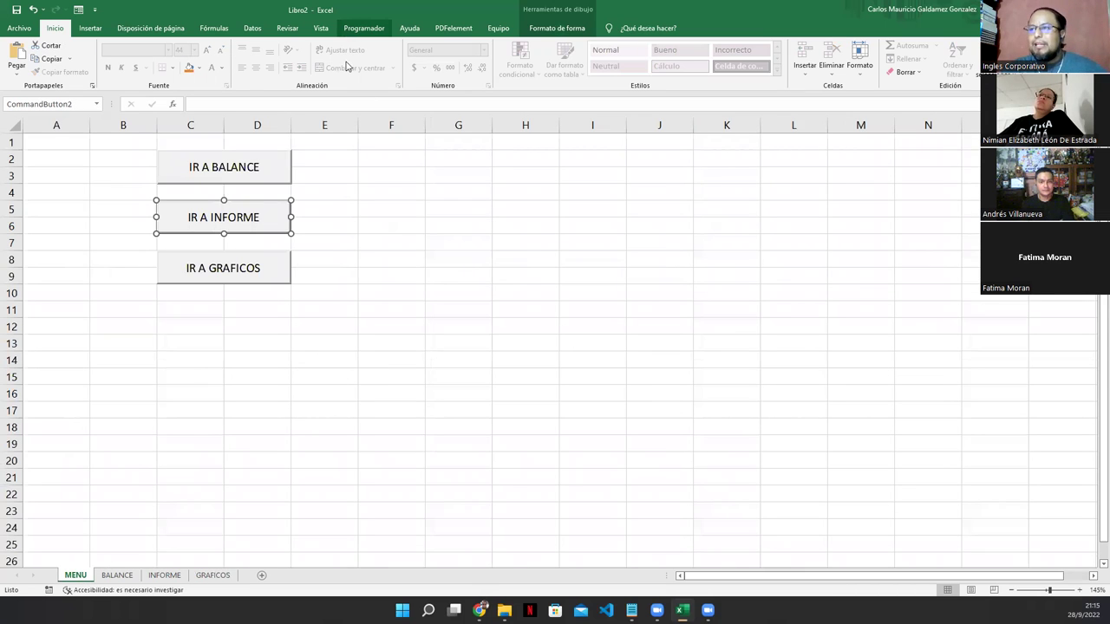
click(364, 27)
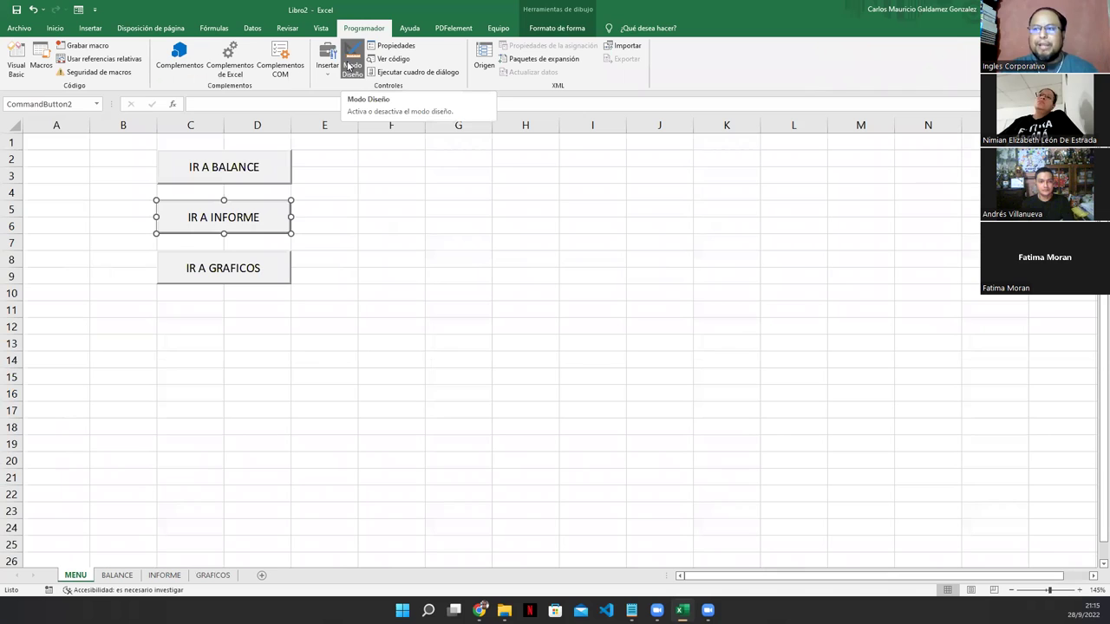
click(350, 66)
click(276, 402)
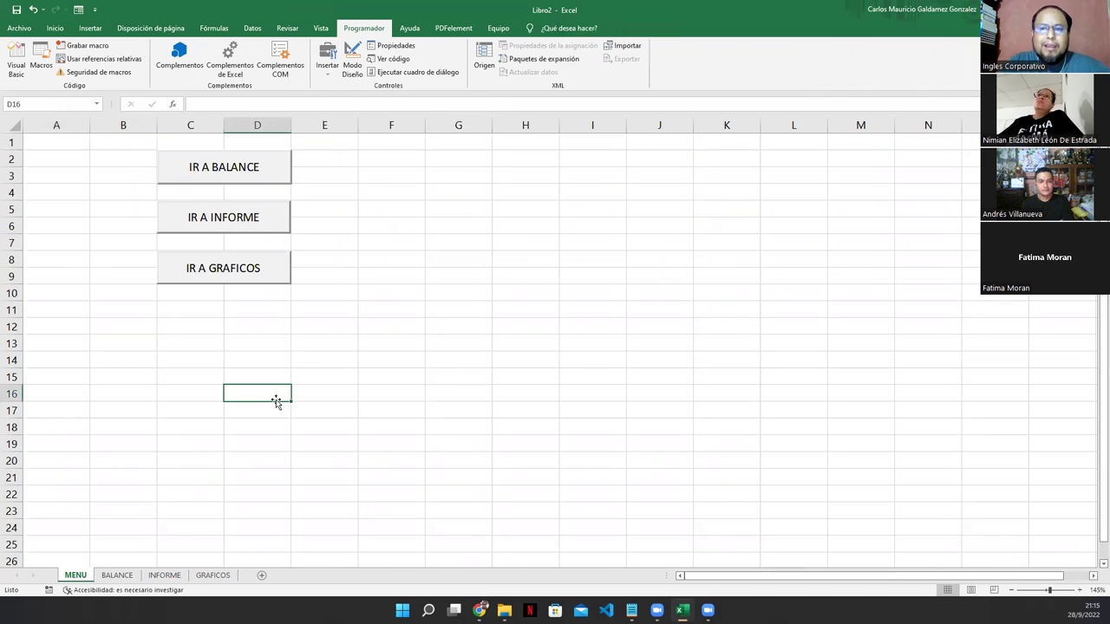
click(209, 178)
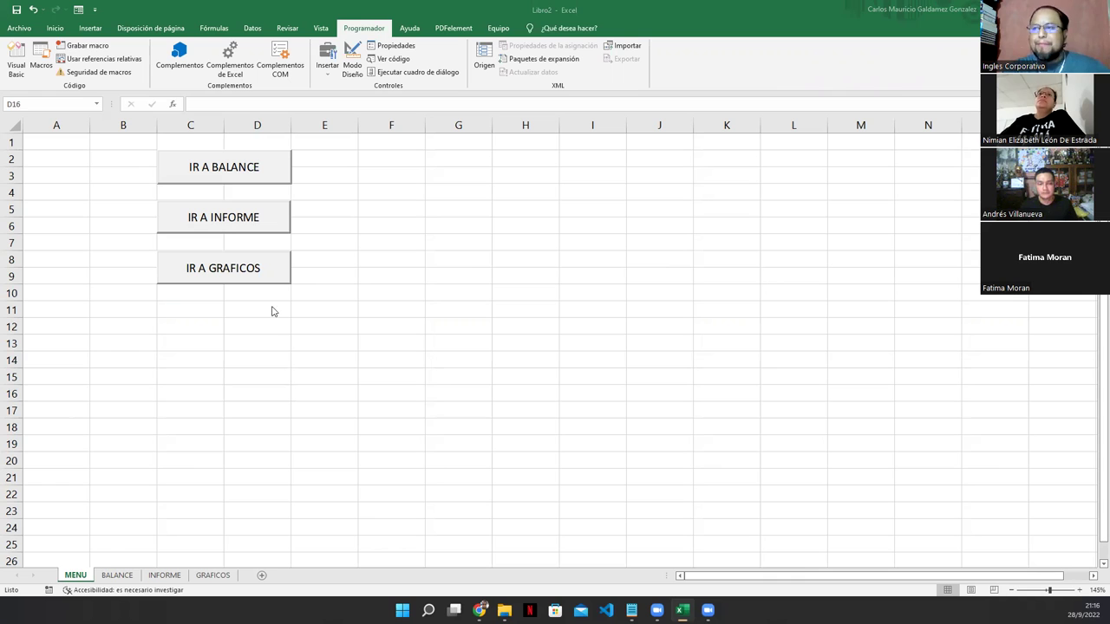
Step: Test the IR A BALANCE, IR A INFORME and IR A GRAFICOS buttons, returning to the MENU sheet after each one
click(233, 170)
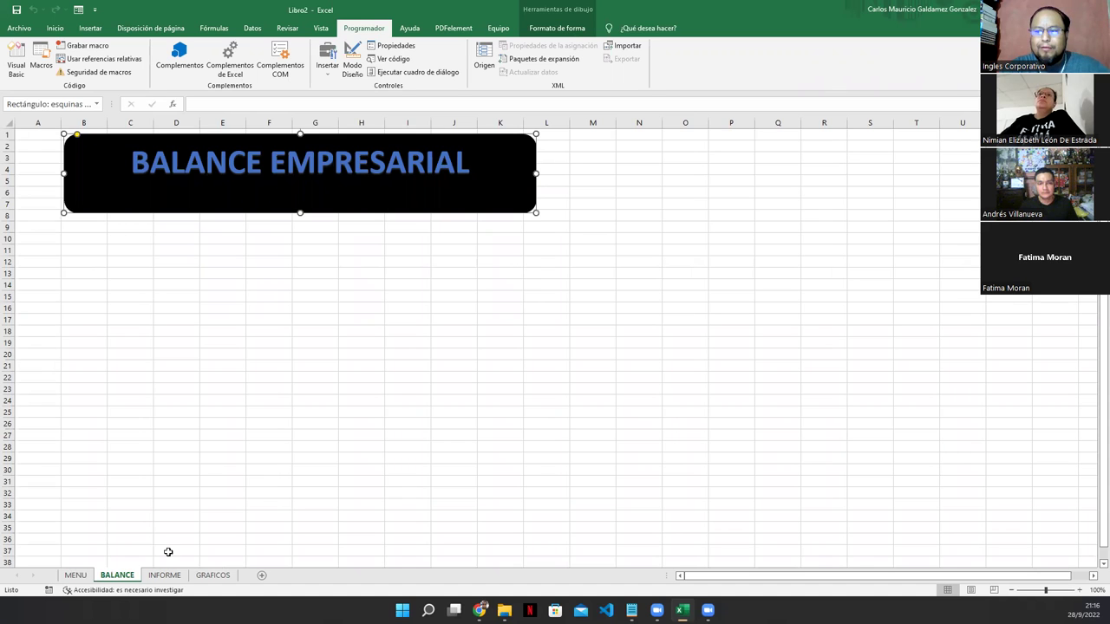
click(76, 576)
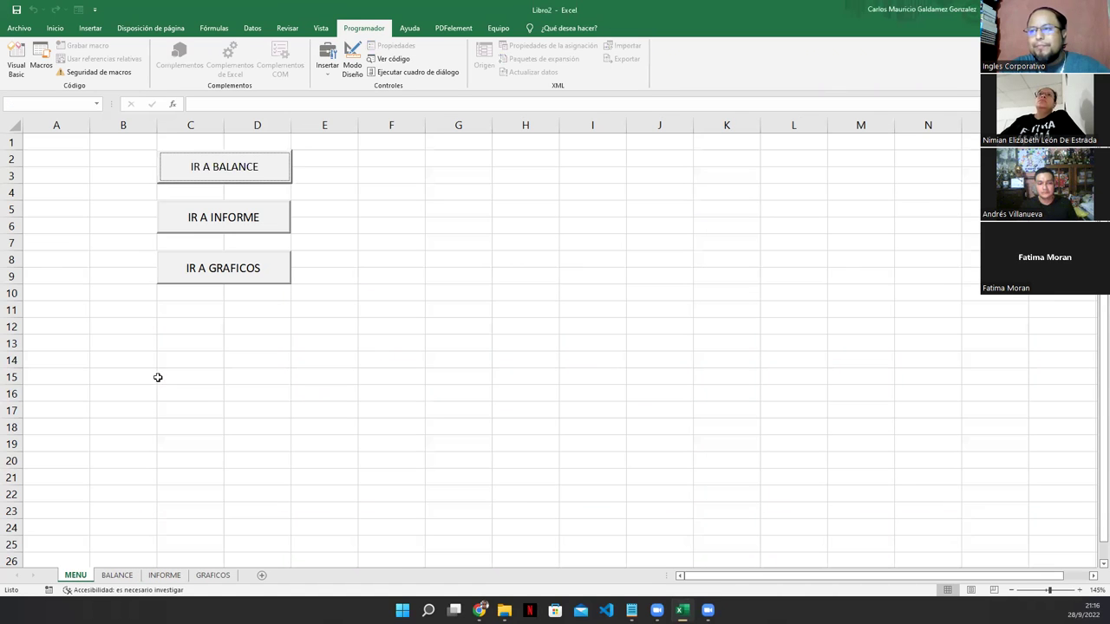
click(224, 219)
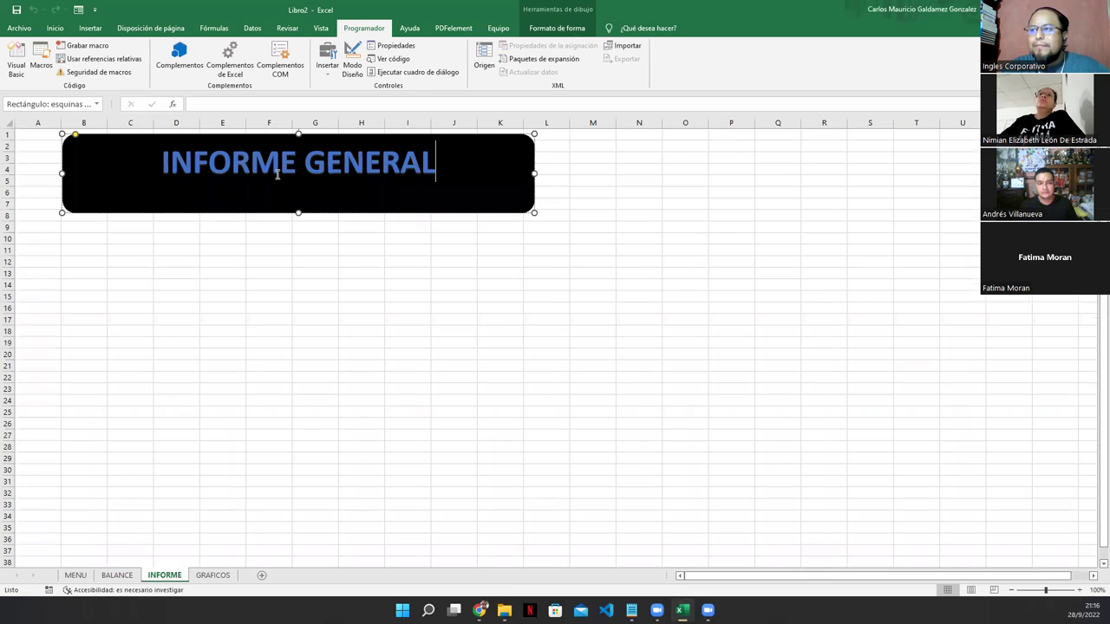
click(167, 239)
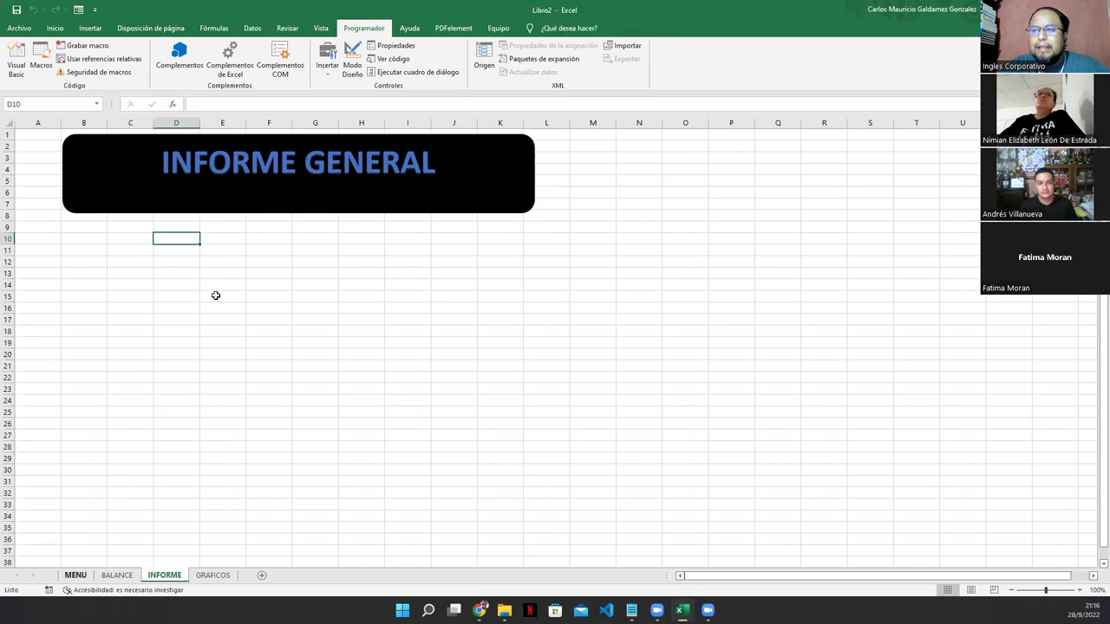
key(ctrl+Page_Up)
key(ctrl+Page_Up)
click(263, 242)
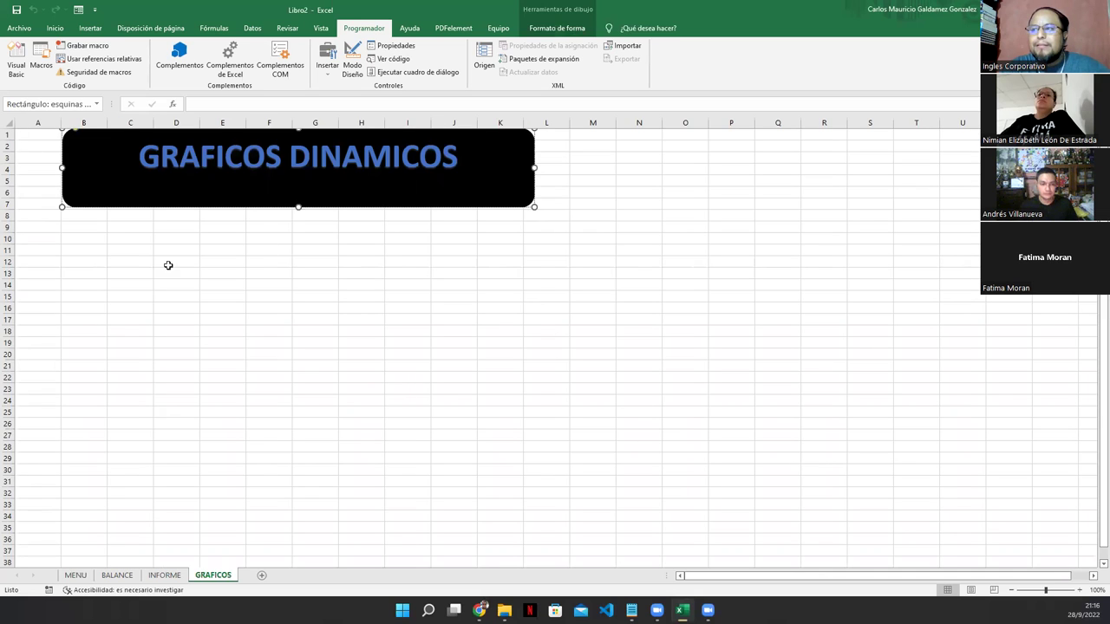
click(87, 229)
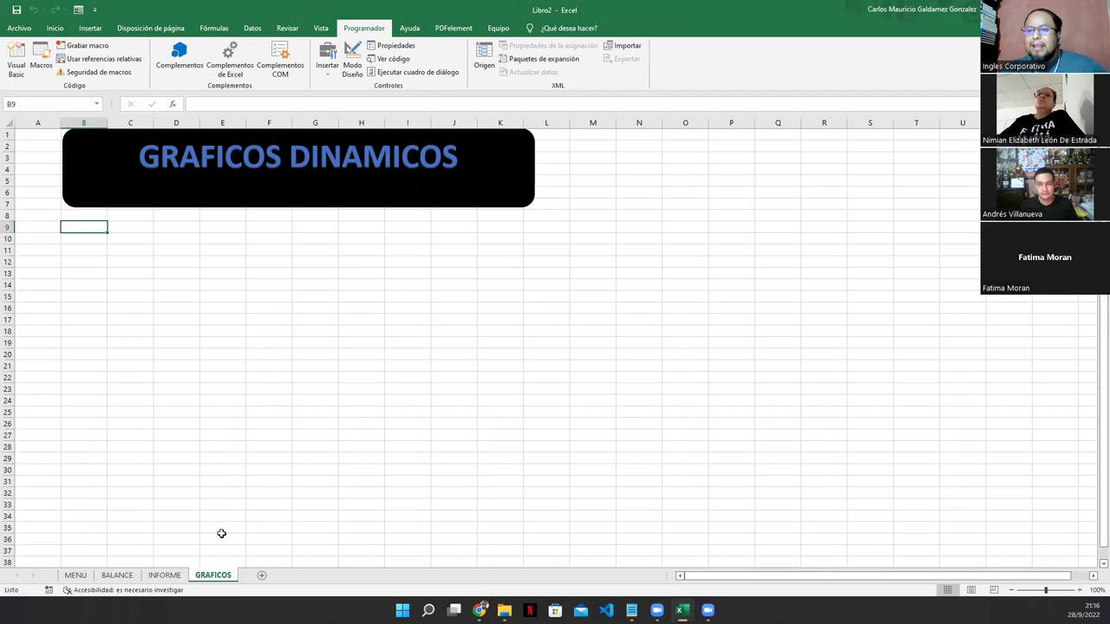
click(76, 576)
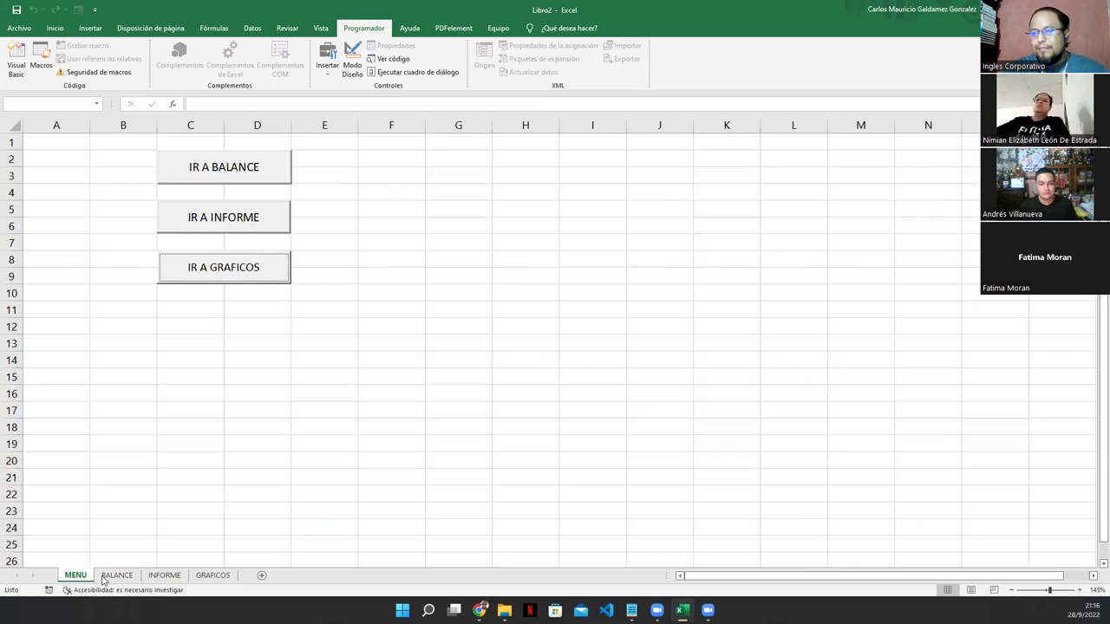
Step: Draw an ActiveX command button about 59 by 46 points beside the title banner on the BALANCE sheet
click(224, 167)
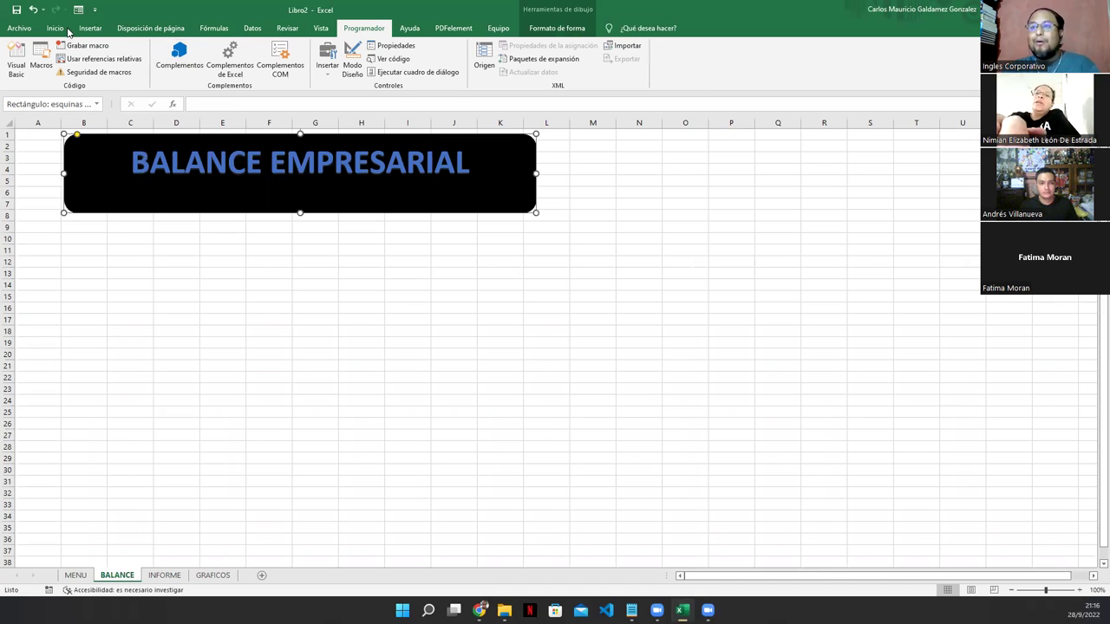
click(327, 65)
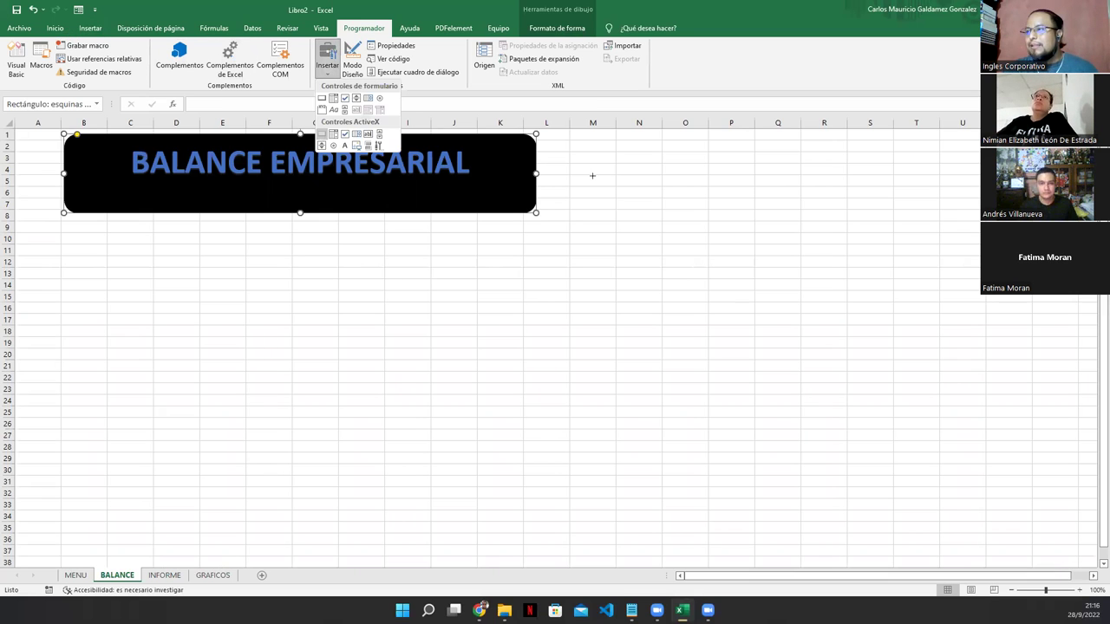
click(328, 135)
drag(570, 163, 616, 199)
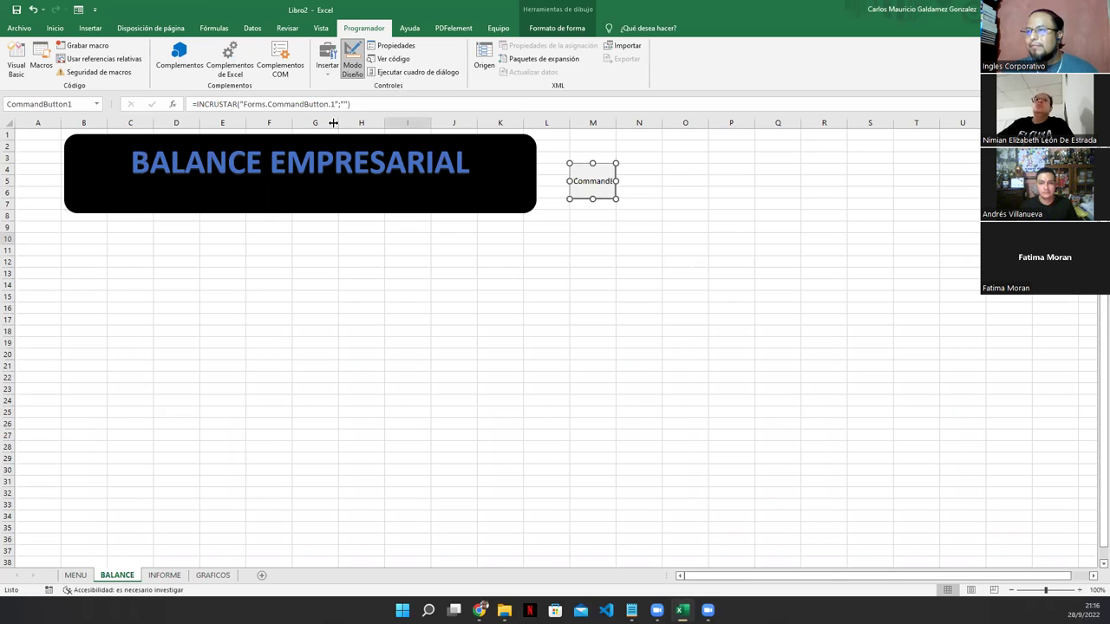
Step: Set the new command button's Caption property to MENU
click(327, 66)
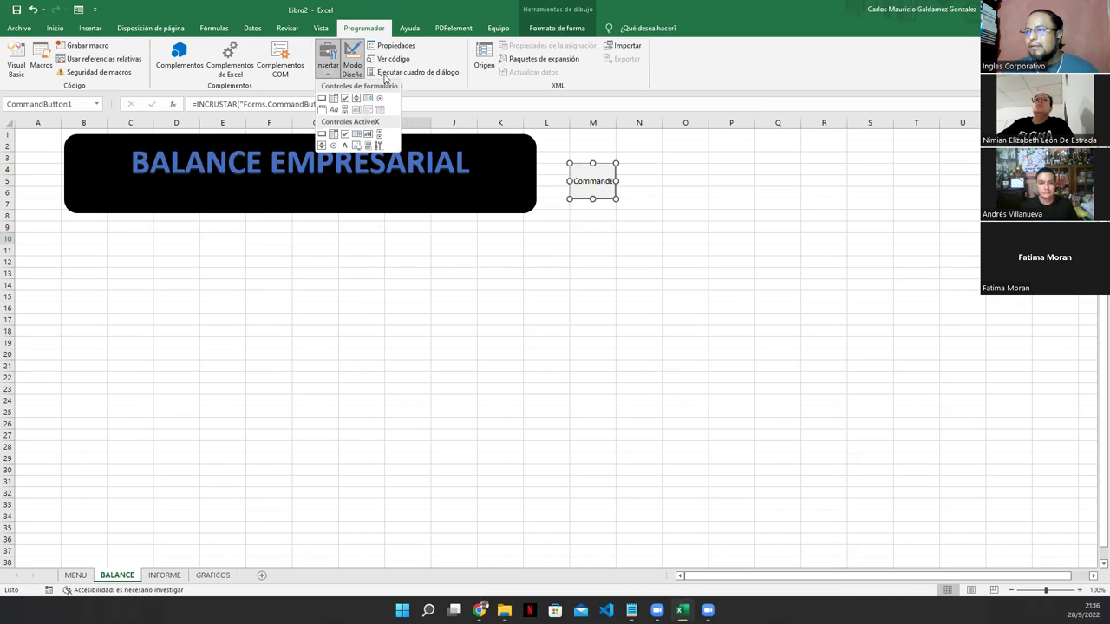
click(394, 48)
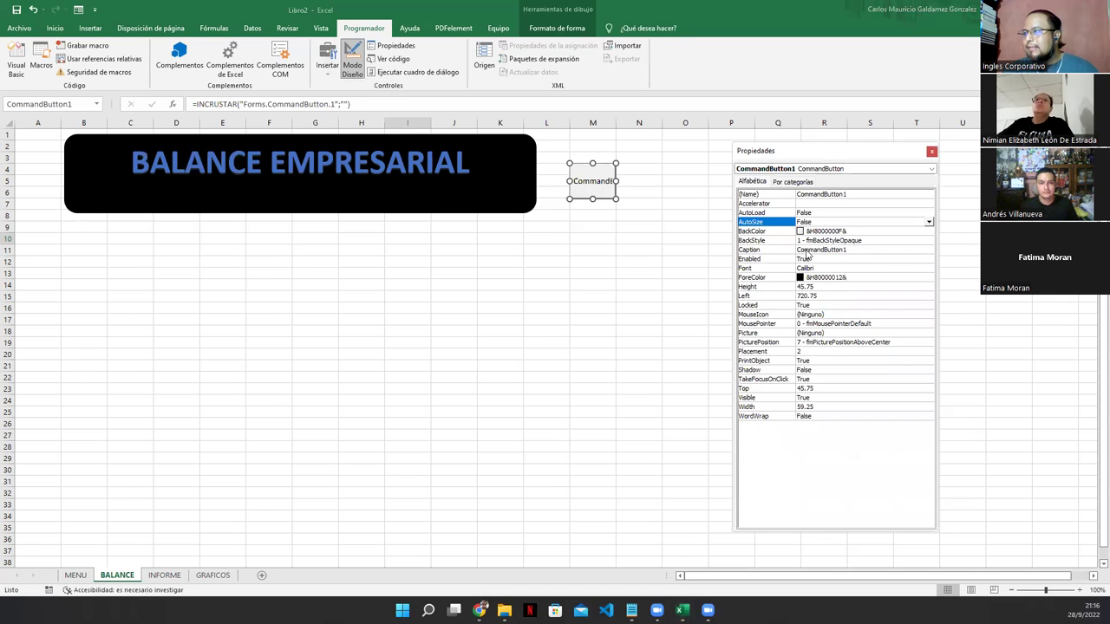
click(807, 251)
click(807, 250)
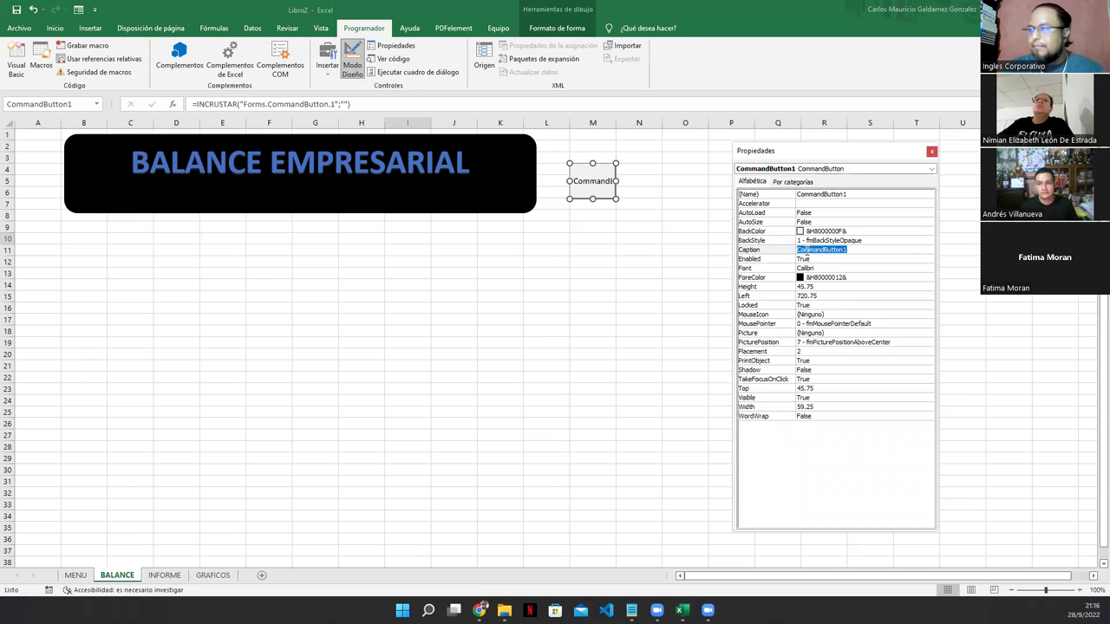
text(menu)
key(BackSpace)
key(BackSpace)
key(BackSpace)
key(BackSpace)
text(MENU)
key(Return)
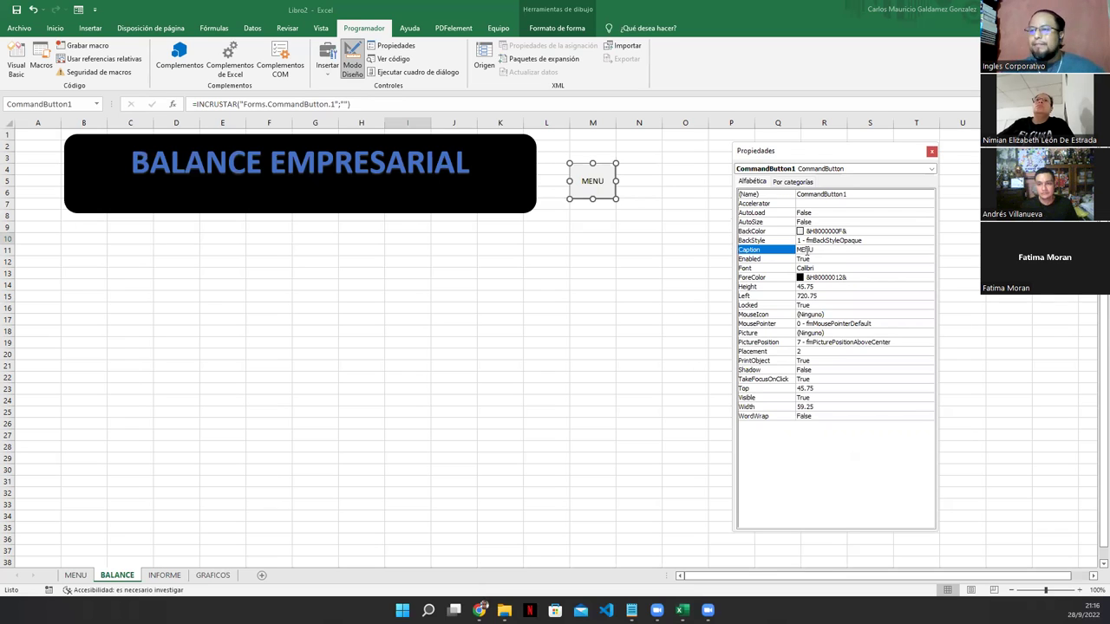
Step: Write Sheets("MENU").Select in the Click procedure of the BALANCE sheet's MENU button and return to the worksheet
double_click(603, 190)
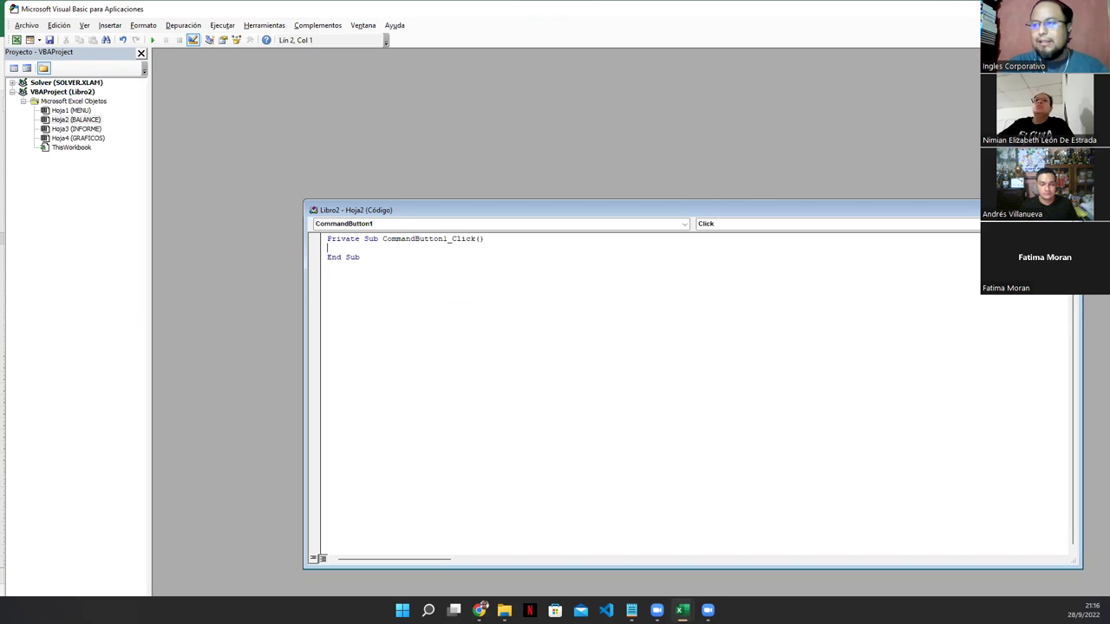
text(sheets)
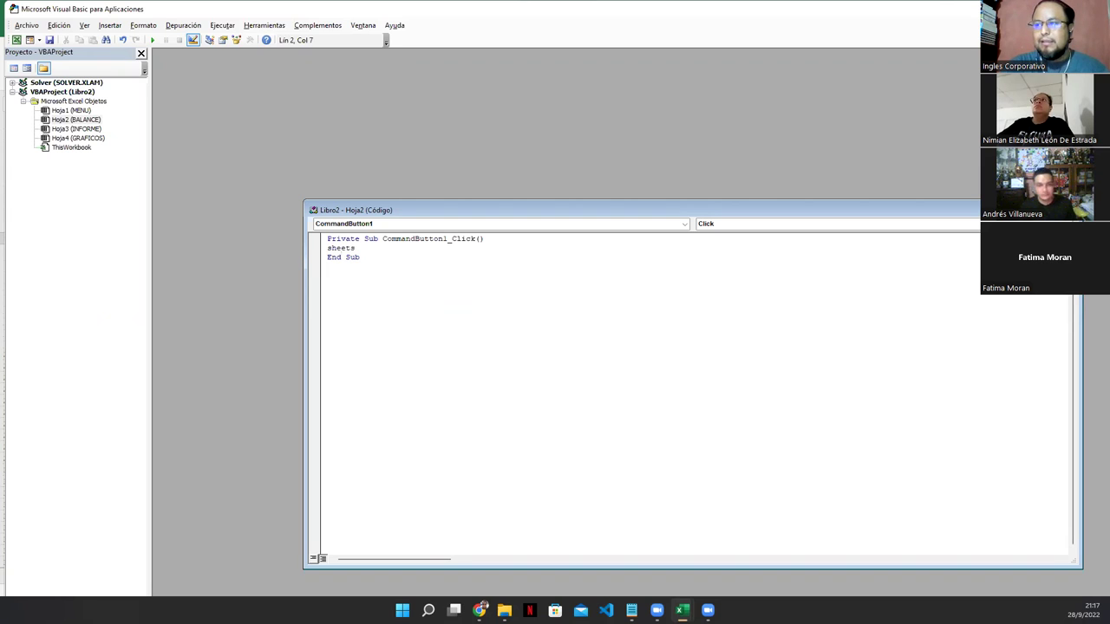
text((")
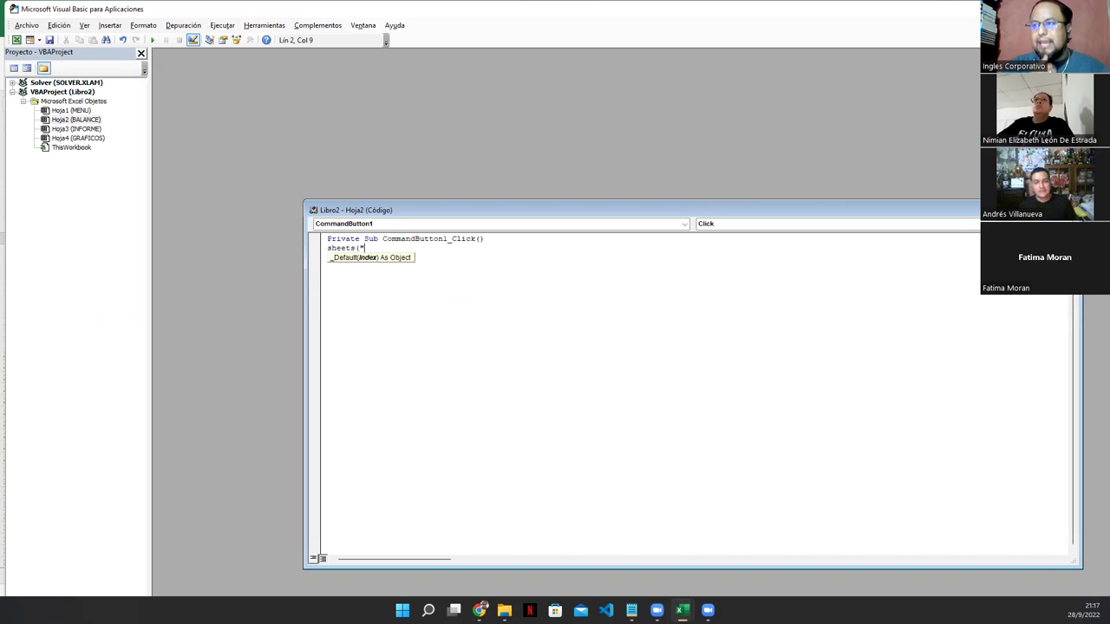
text(MENU"))
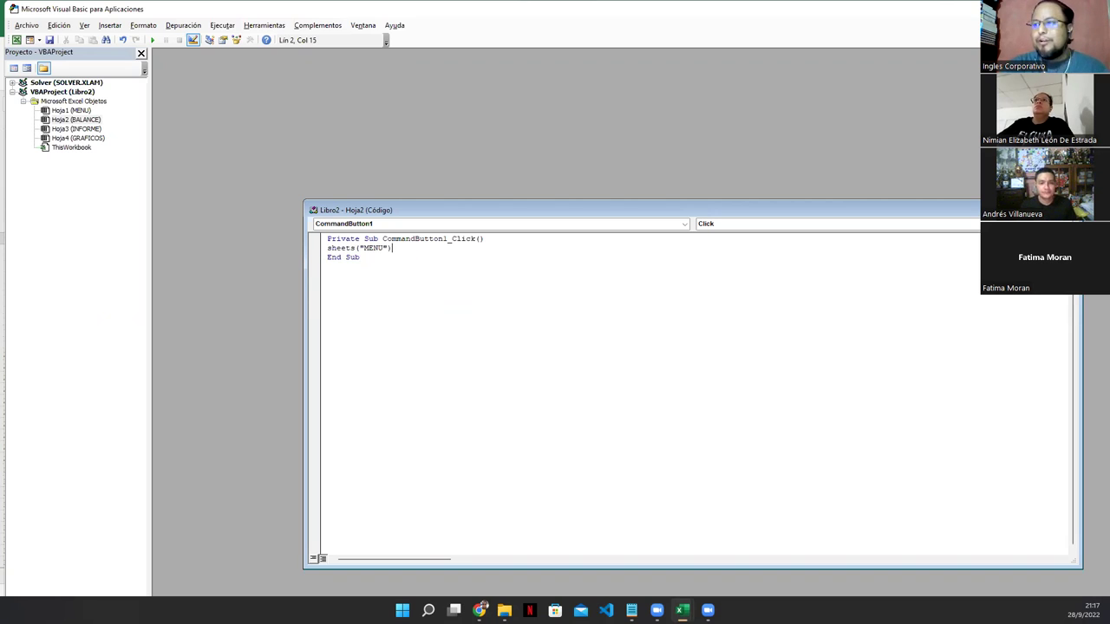
text(.select)
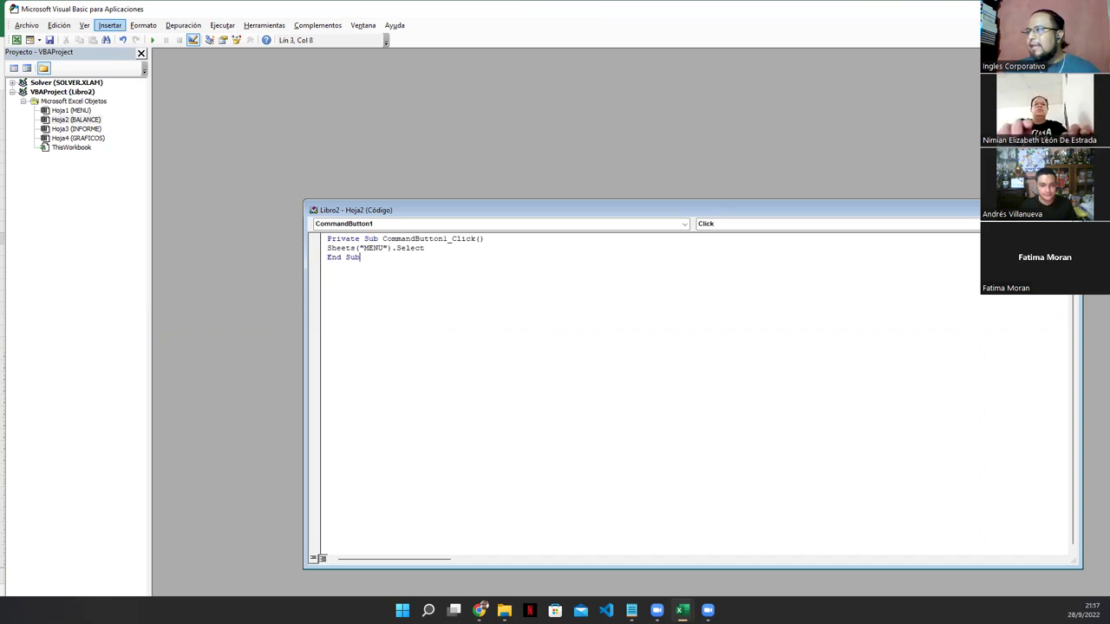
key(alt+F11)
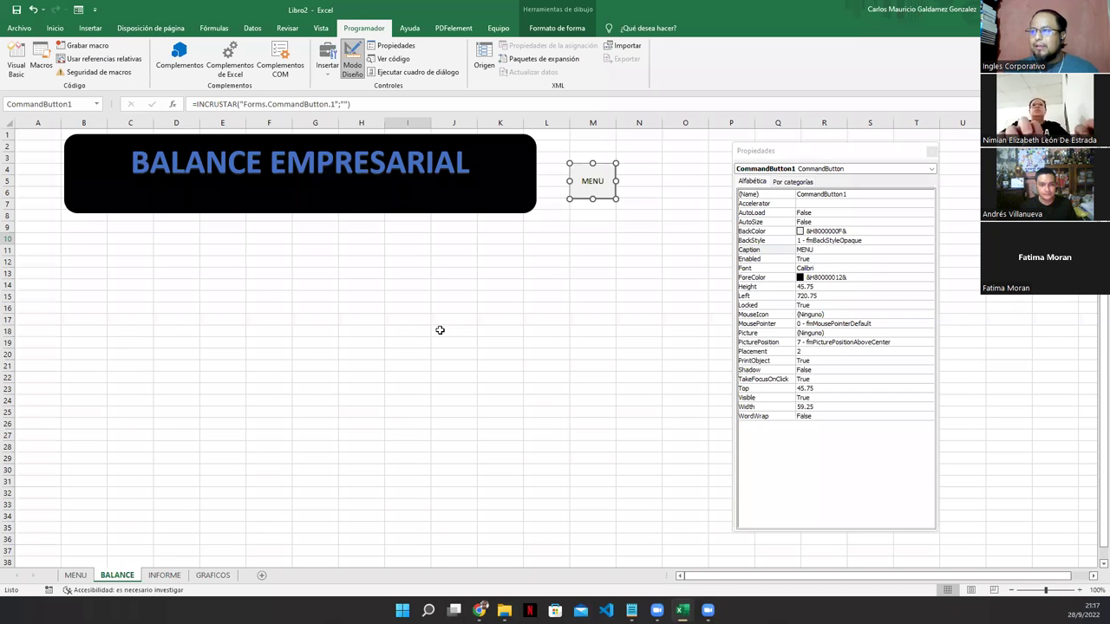
Step: Copy the MENU button to the INFORME sheet and place it beside the INFORME GENERAL banner
right_click(615, 201)
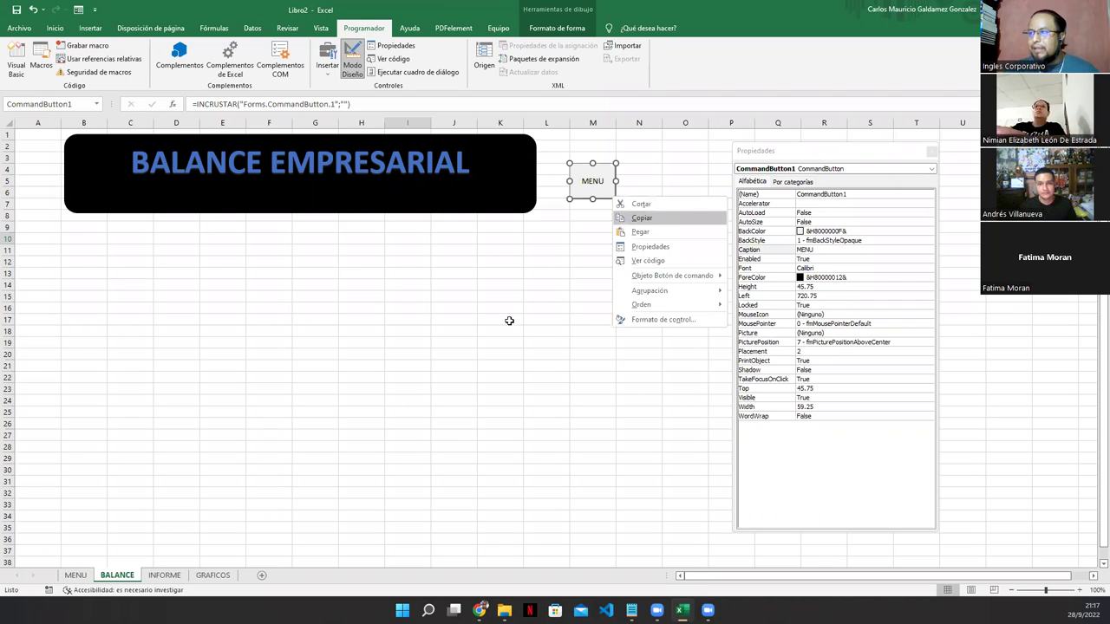
key(Escape)
click(165, 575)
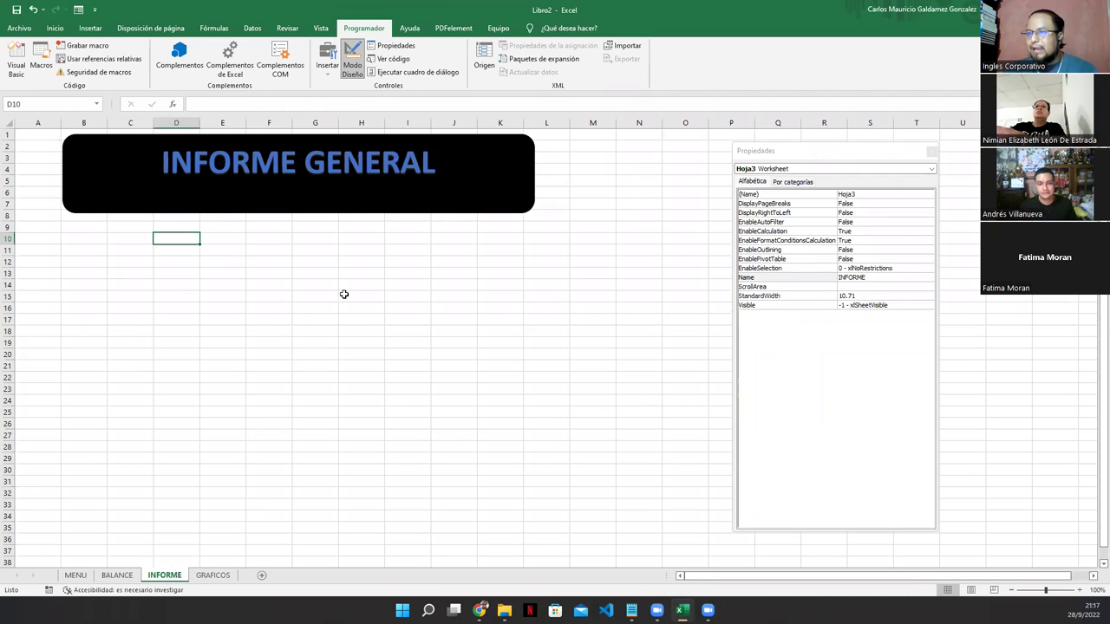
key(ctrl+v)
drag(186, 266, 601, 193)
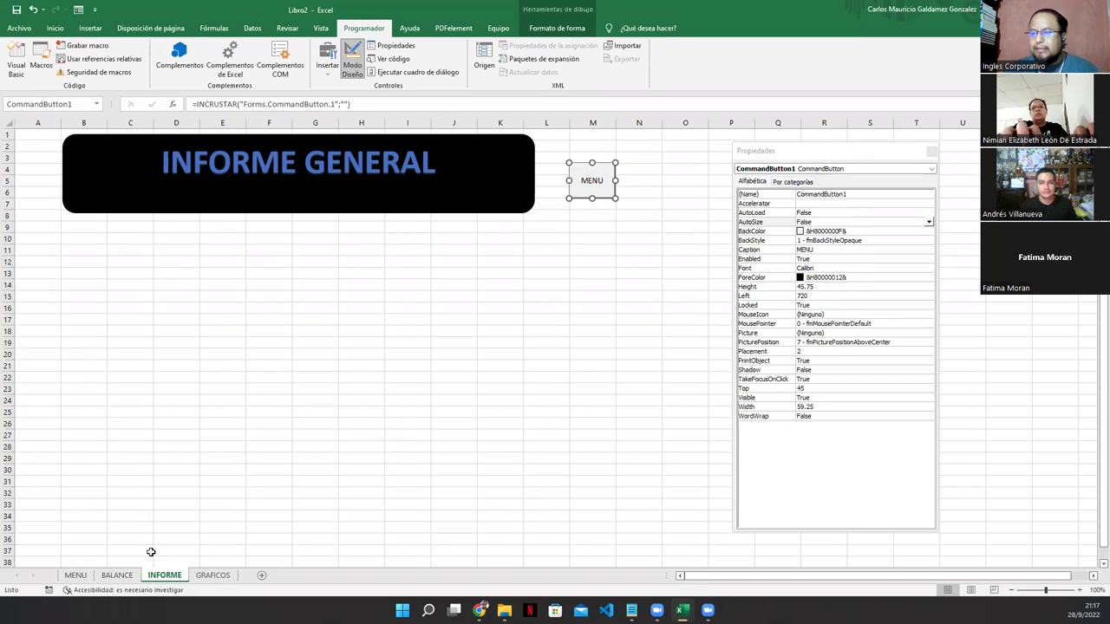
Step: Paste the MENU button into the GRAFICOS sheet and place it beside the GRAFICOS DINAMICOS banner
click(217, 577)
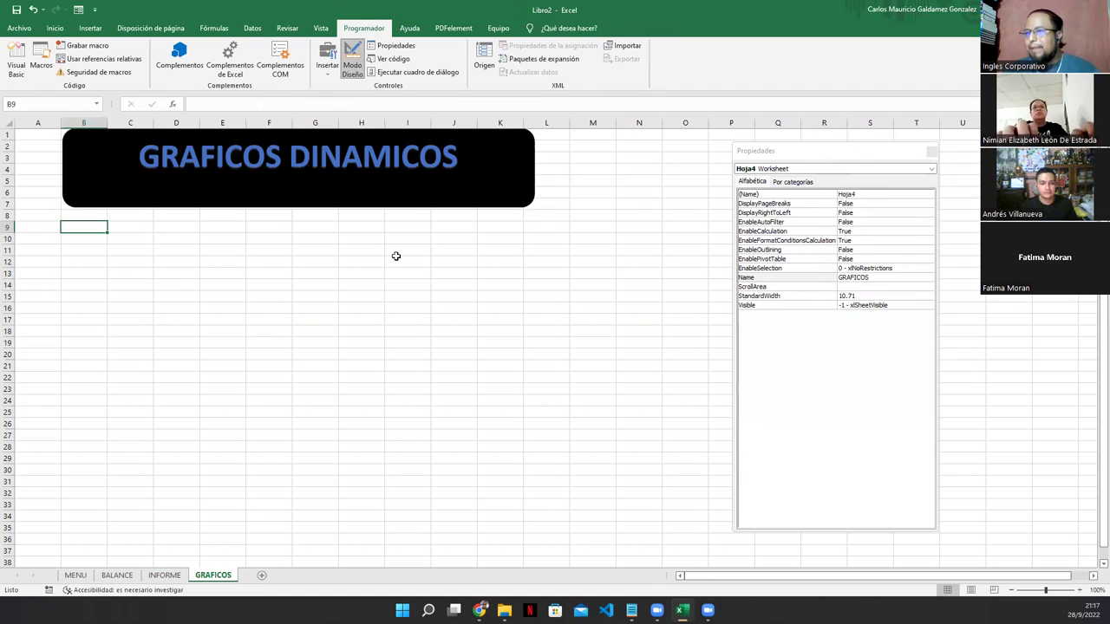
key(ctrl+v)
drag(93, 258, 603, 193)
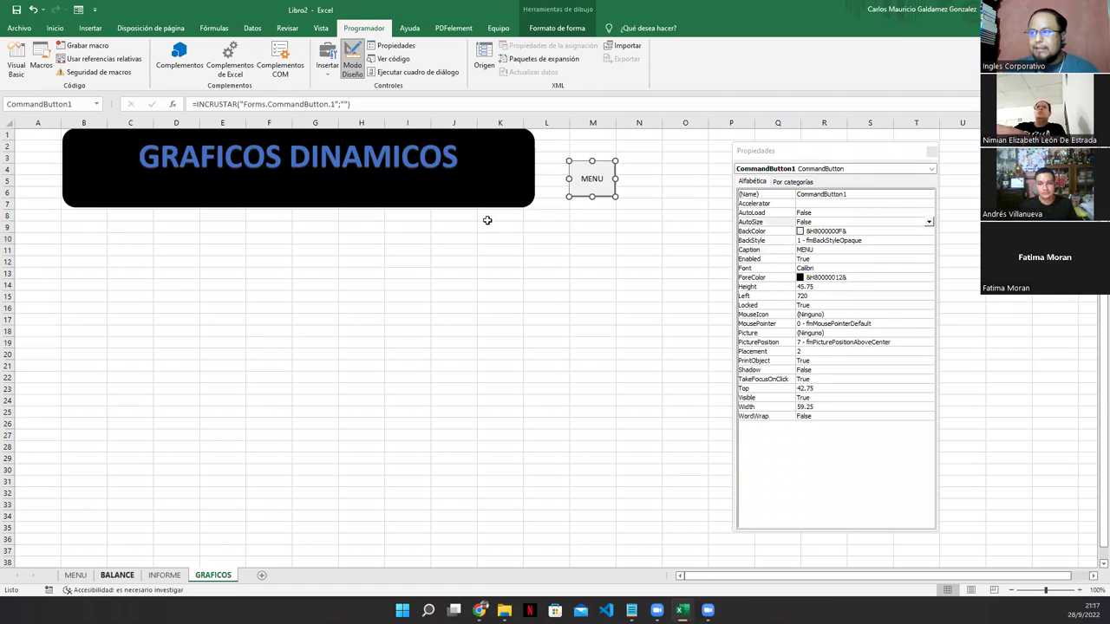
Step: Copy the Sheets("MENU").Select line from the BALANCE button's code into the Click procedure of the INFORME sheet's MENU button
key(ctrl+Page_Up)
key(ctrl+Page_Up)
double_click(593, 184)
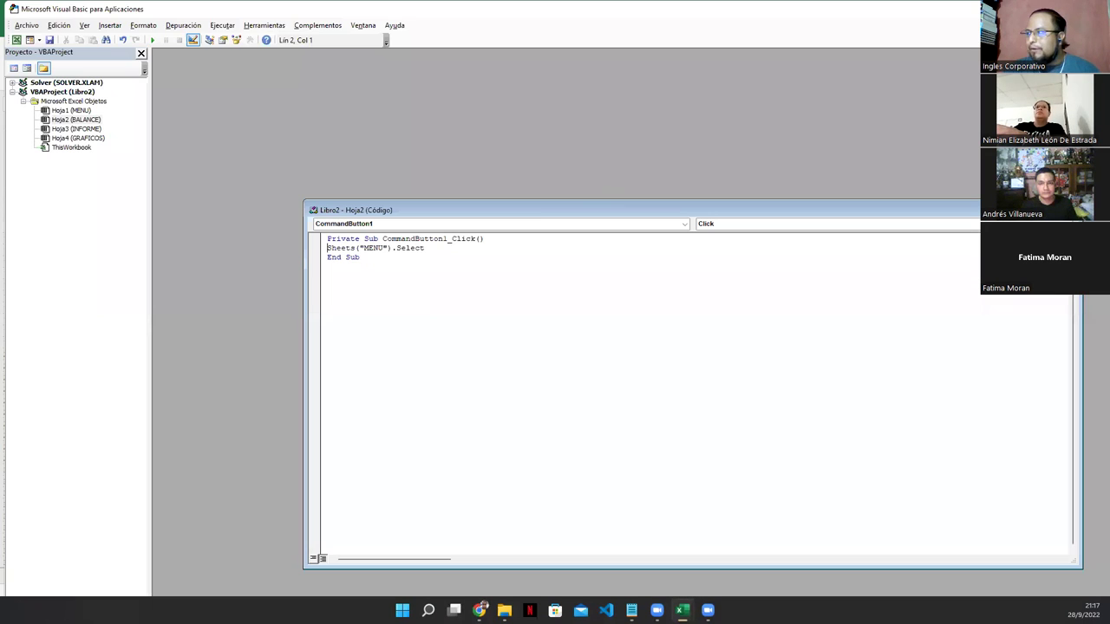
key(alt+F11)
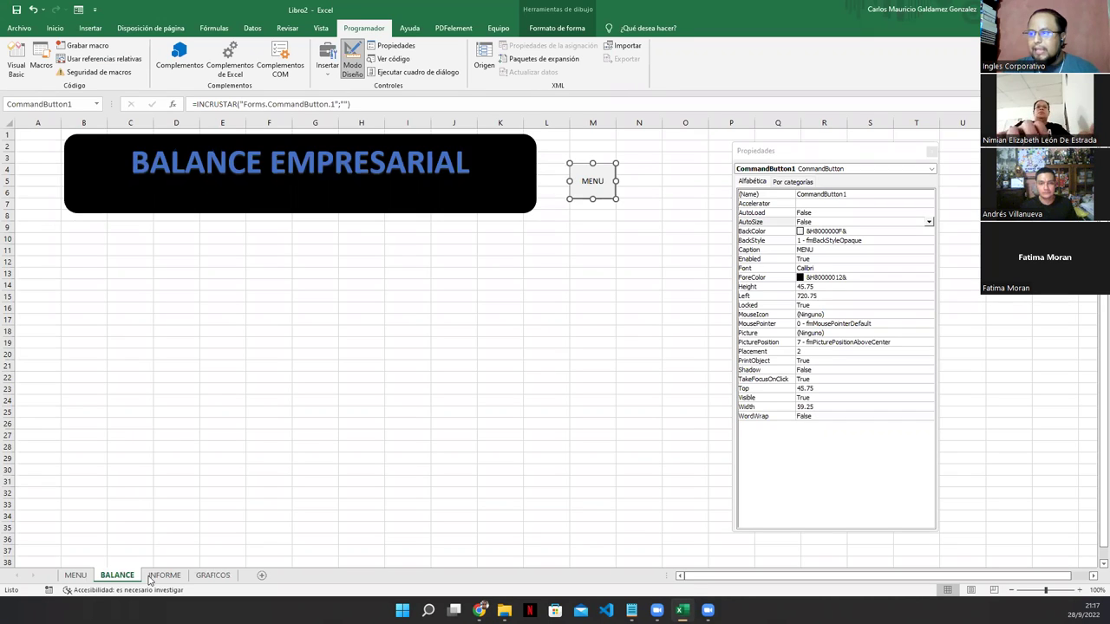
key(ctrl+Page_Down)
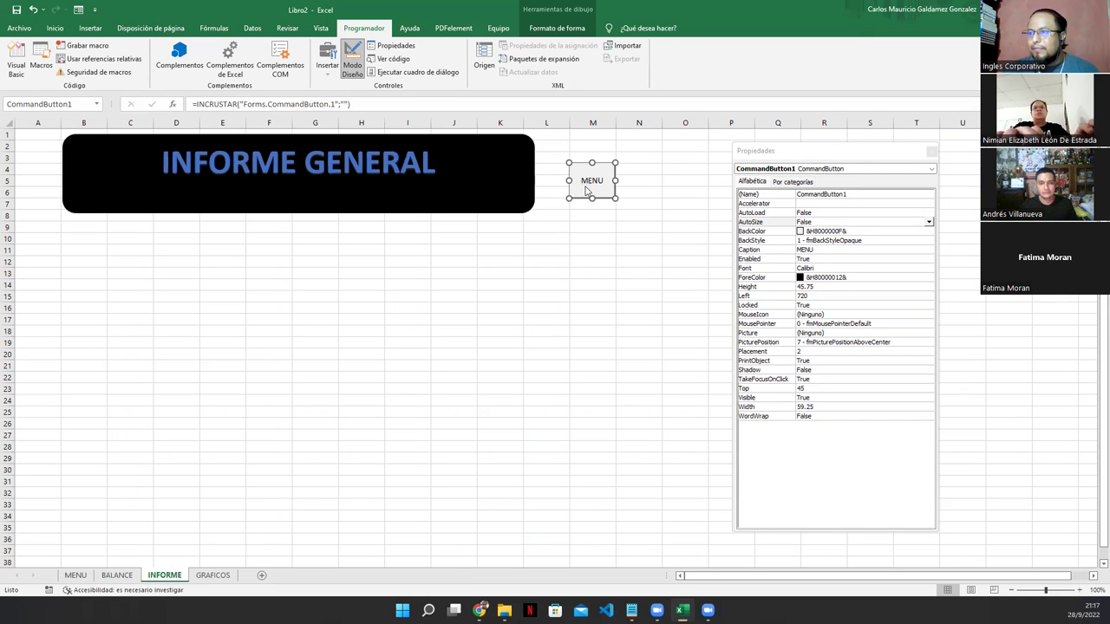
double_click(587, 186)
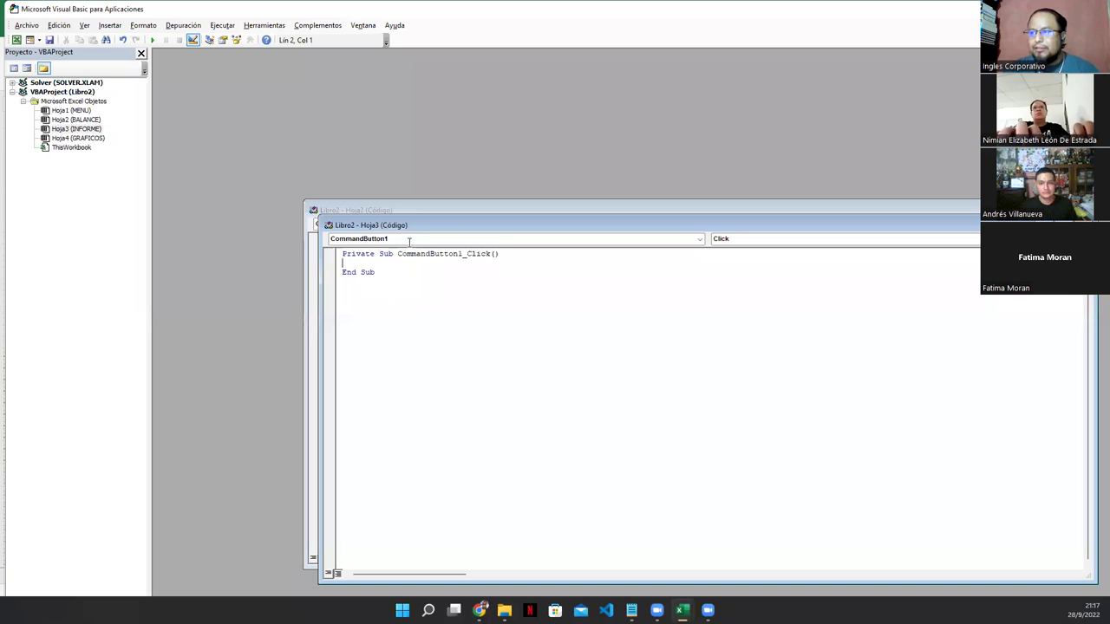
click(330, 248)
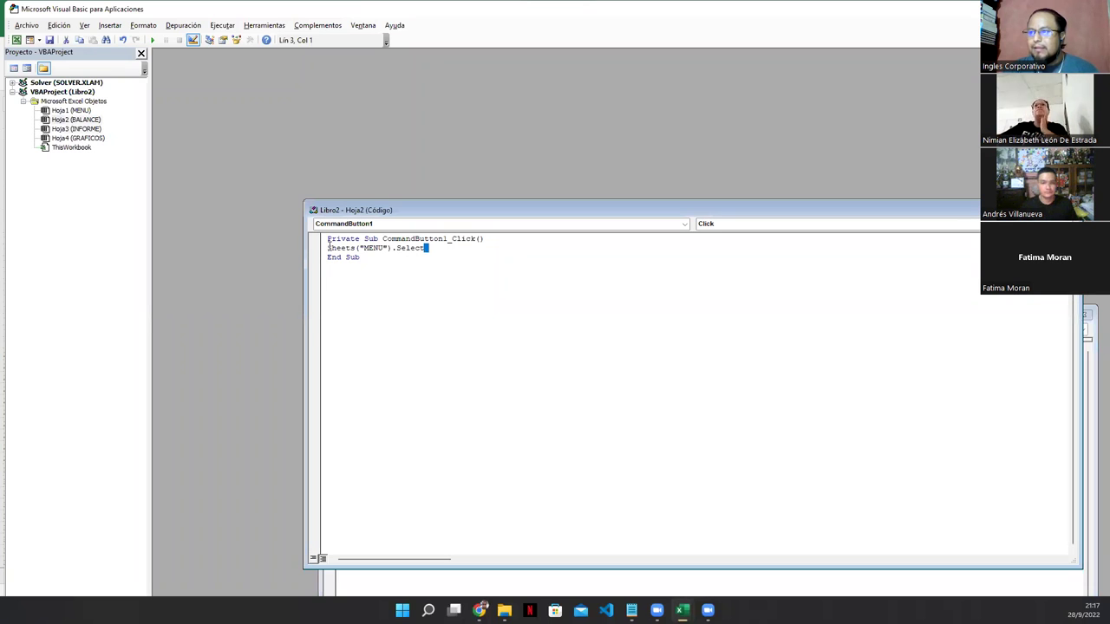
drag(329, 248, 429, 249)
key(ctrl+c)
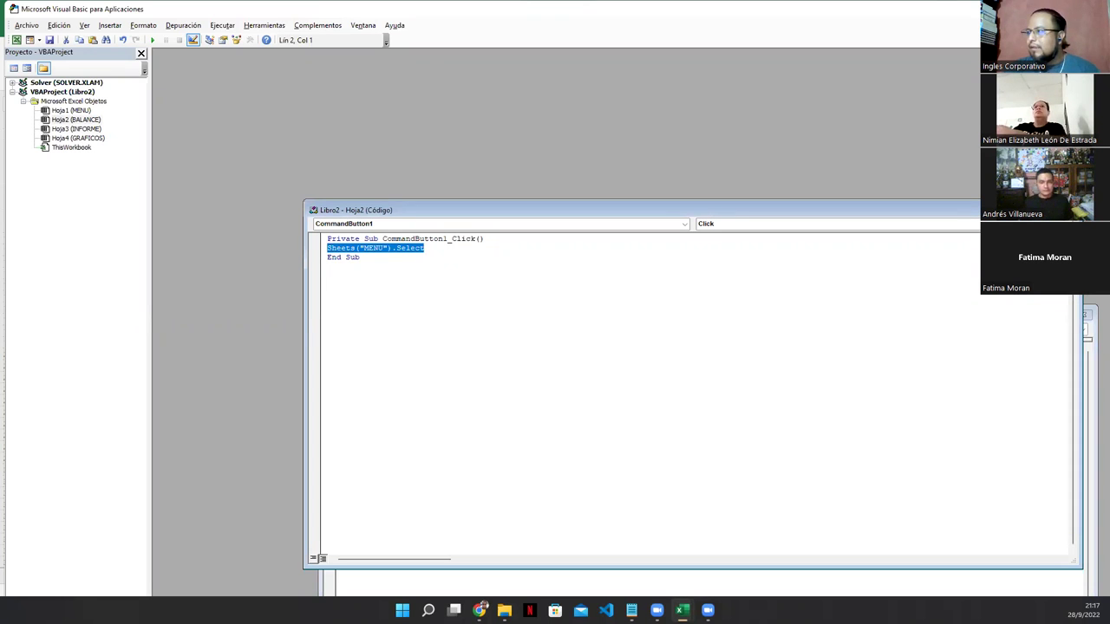
key(ctrl+F4)
key(ctrl+v)
key(alt+F11)
Step: Paste Sheets("MENU").Select into the Click procedure of the GRAFICOS sheet's MENU button and return to the MENU sheet
click(212, 576)
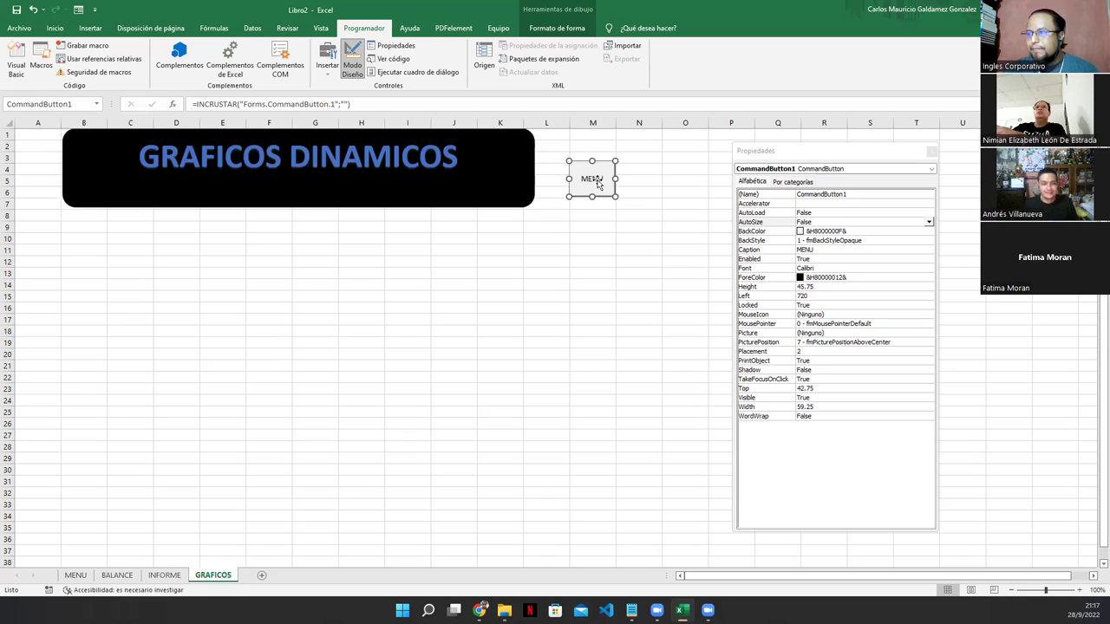
double_click(596, 184)
key(ctrl+v)
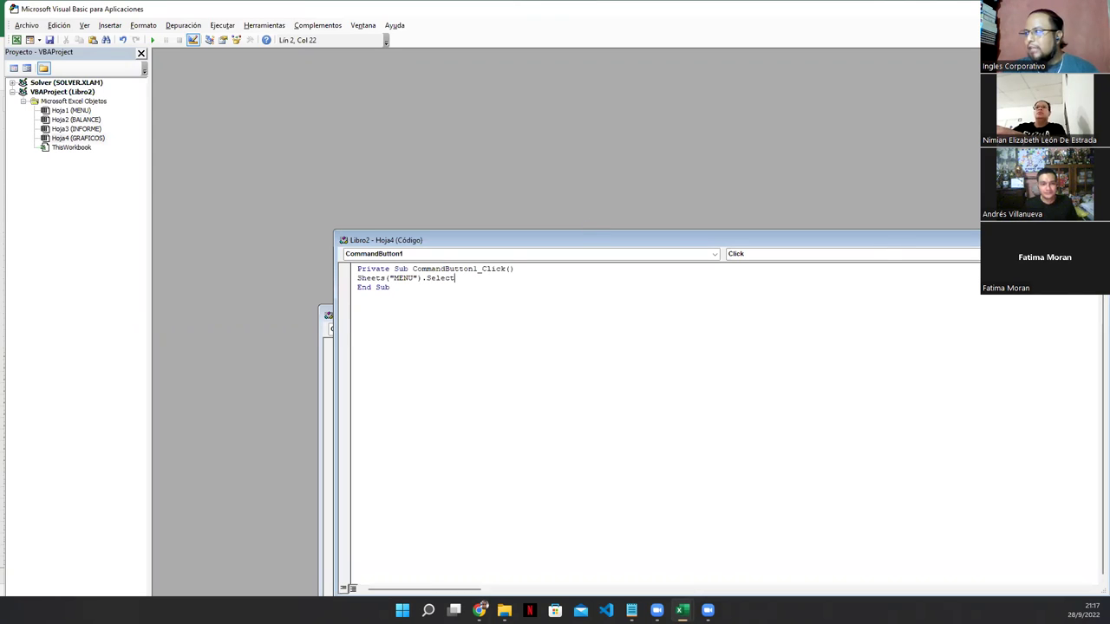
key(alt+F11)
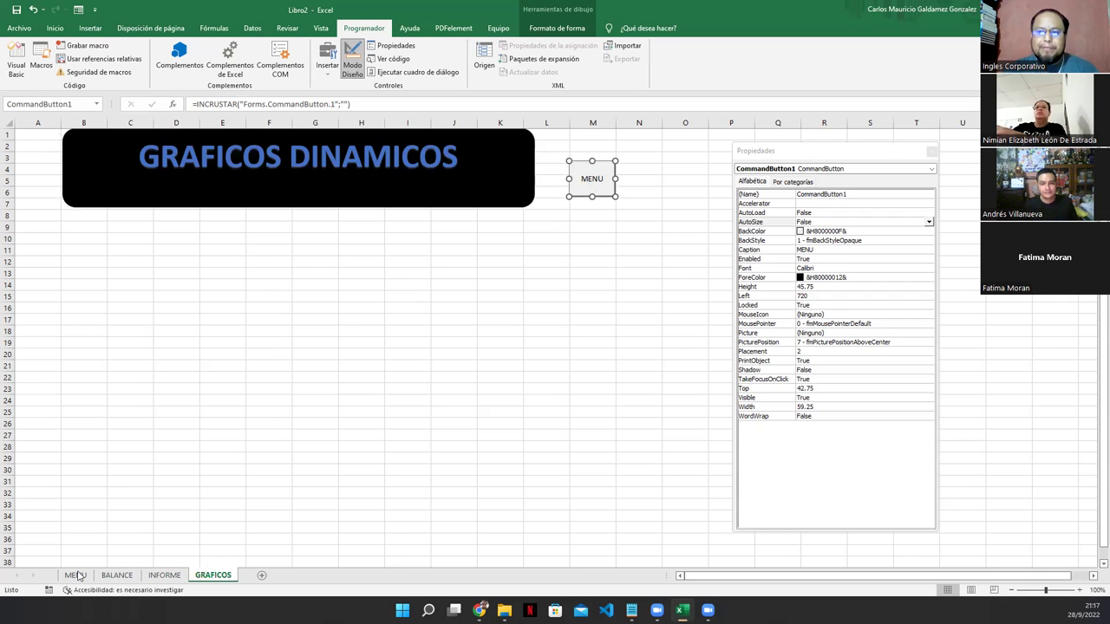
click(76, 575)
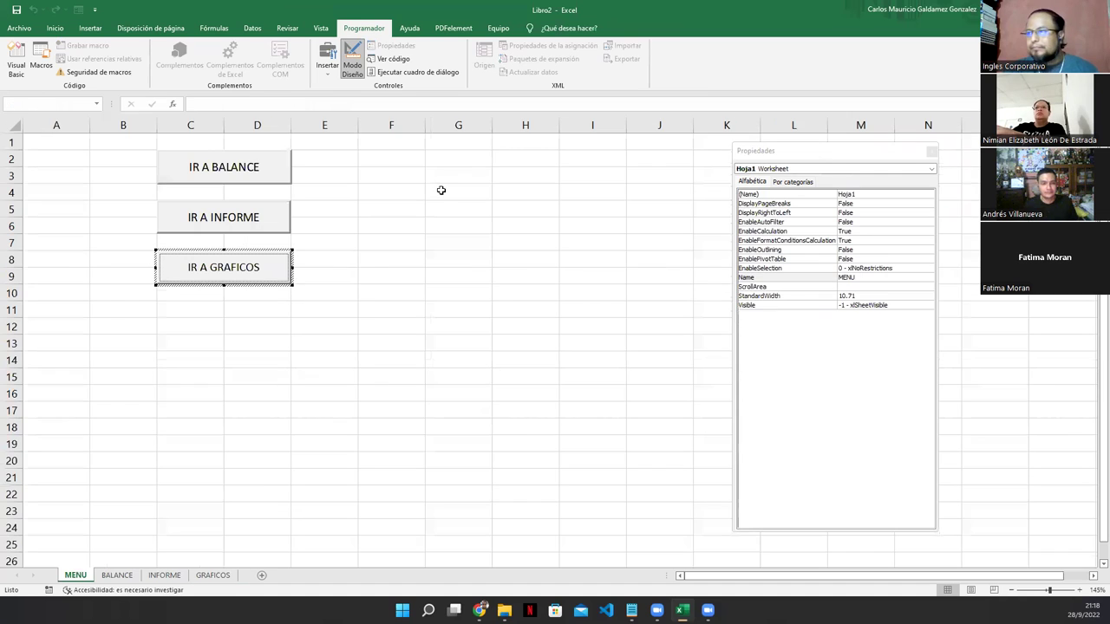
Step: Turn off design mode, dismiss the sheet properties, and test the IR A BALANCE, IR A INFORME and IR A GRAFICOS buttons with their MENU return buttons
click(352, 68)
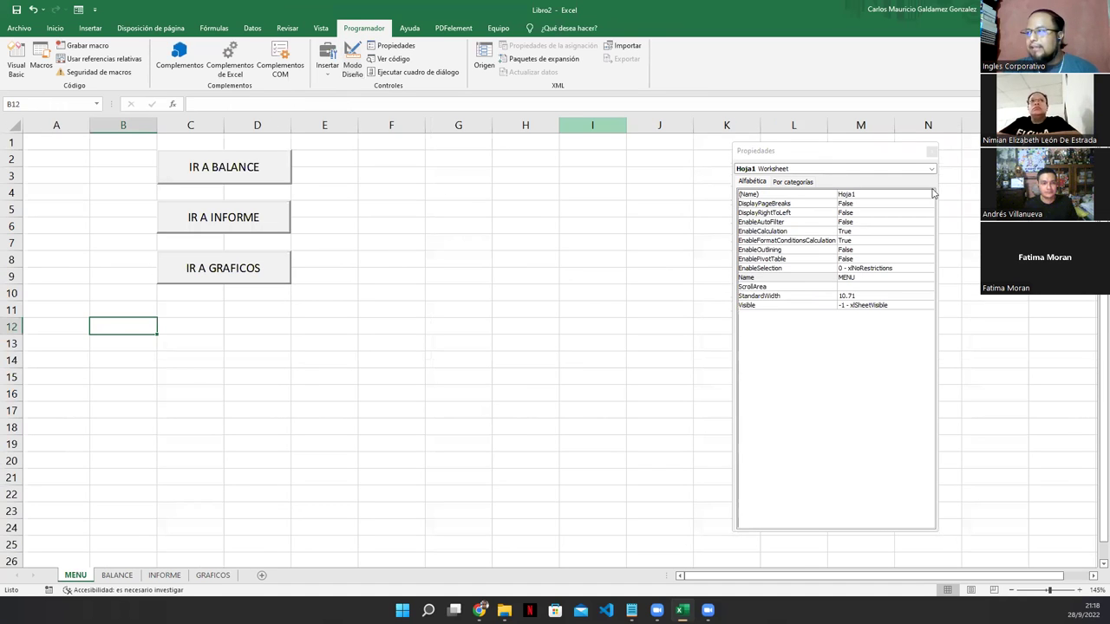
click(930, 154)
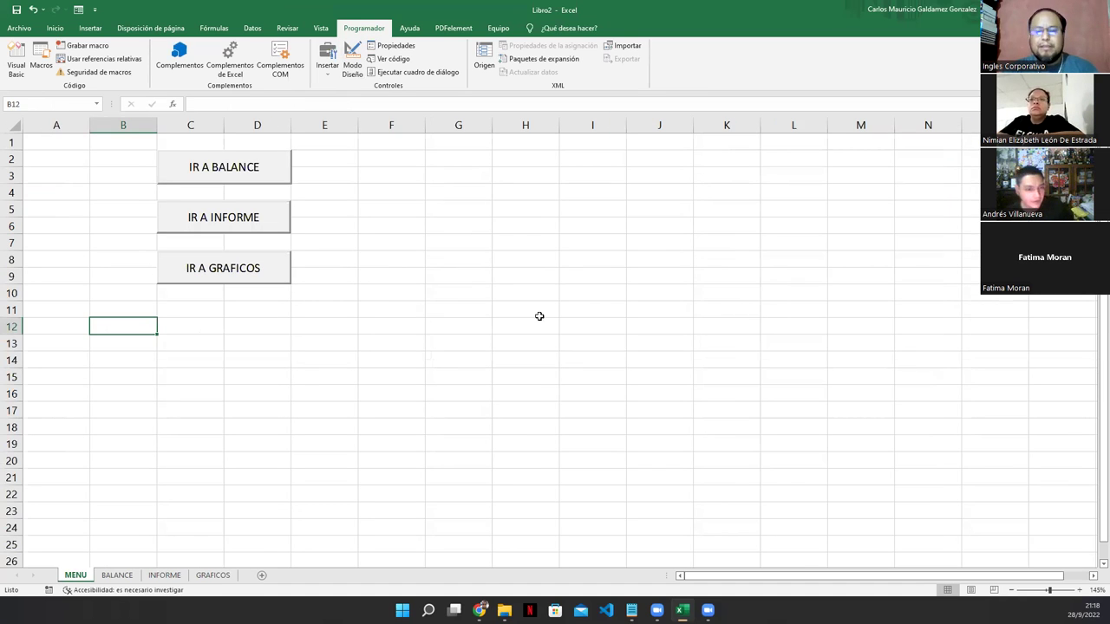
click(239, 168)
click(584, 182)
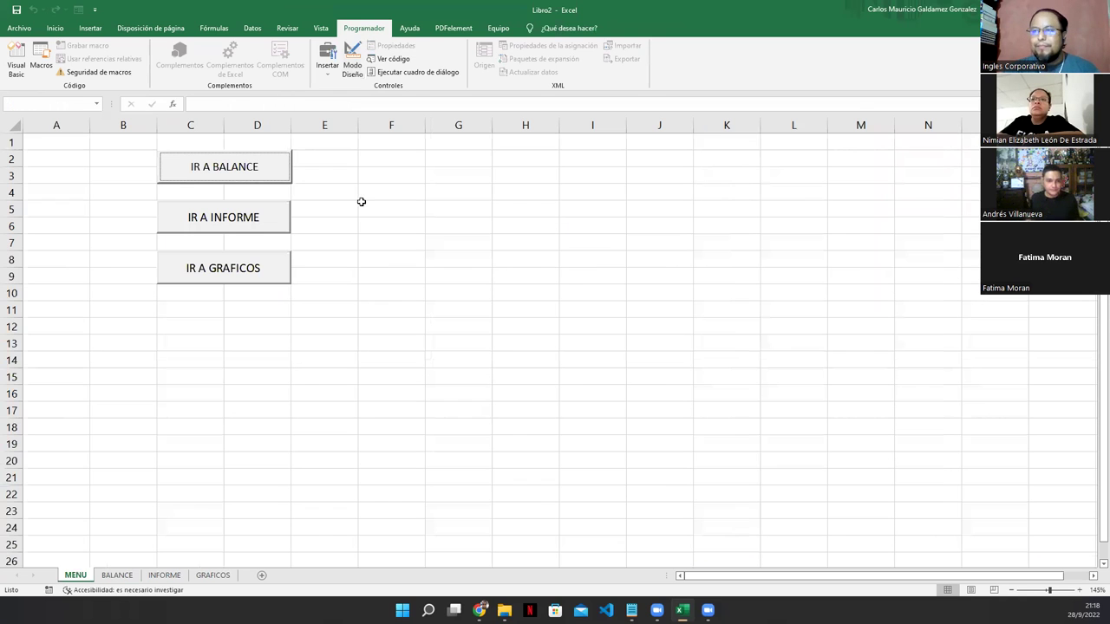
click(242, 219)
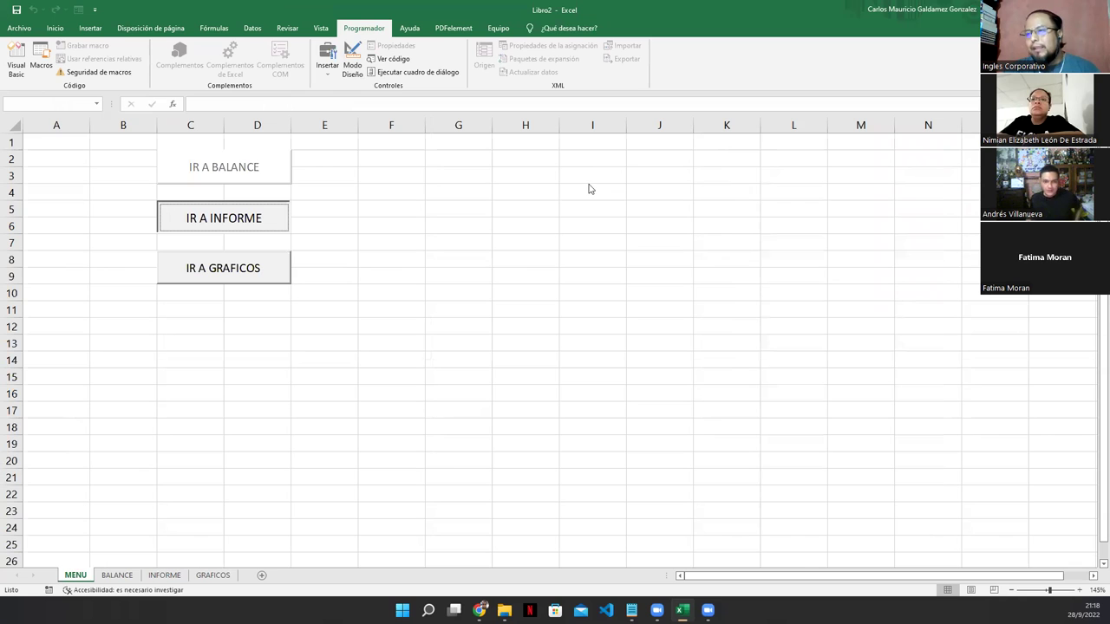
click(219, 268)
click(587, 189)
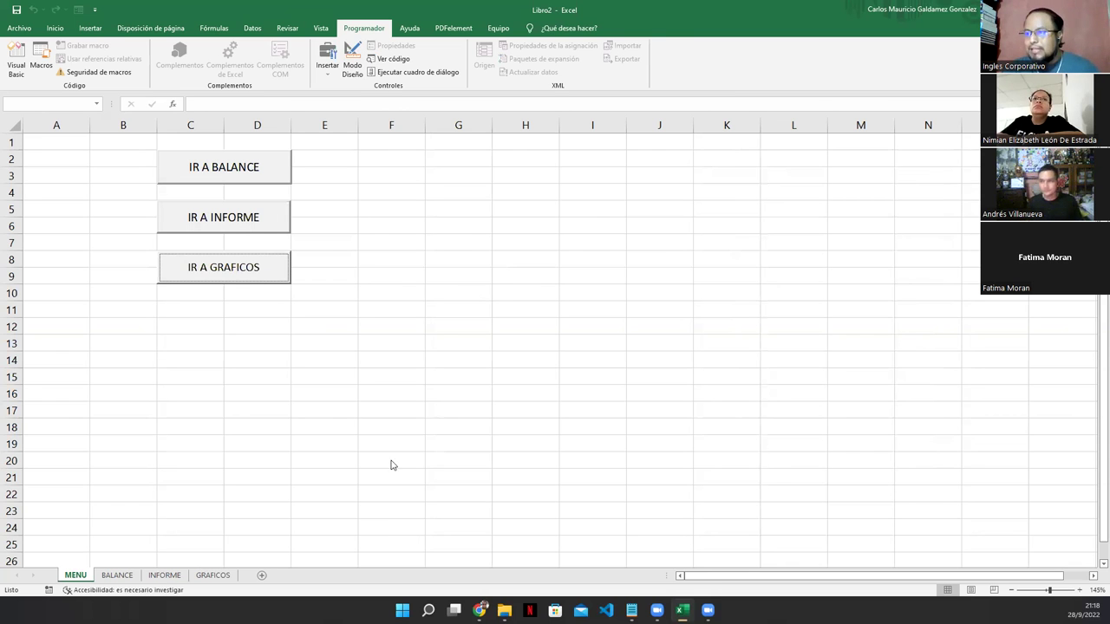
Step: Switch to the Genially presentation and advance to the slide showing the form controls and ActiveX controls
key(alt+Tab)
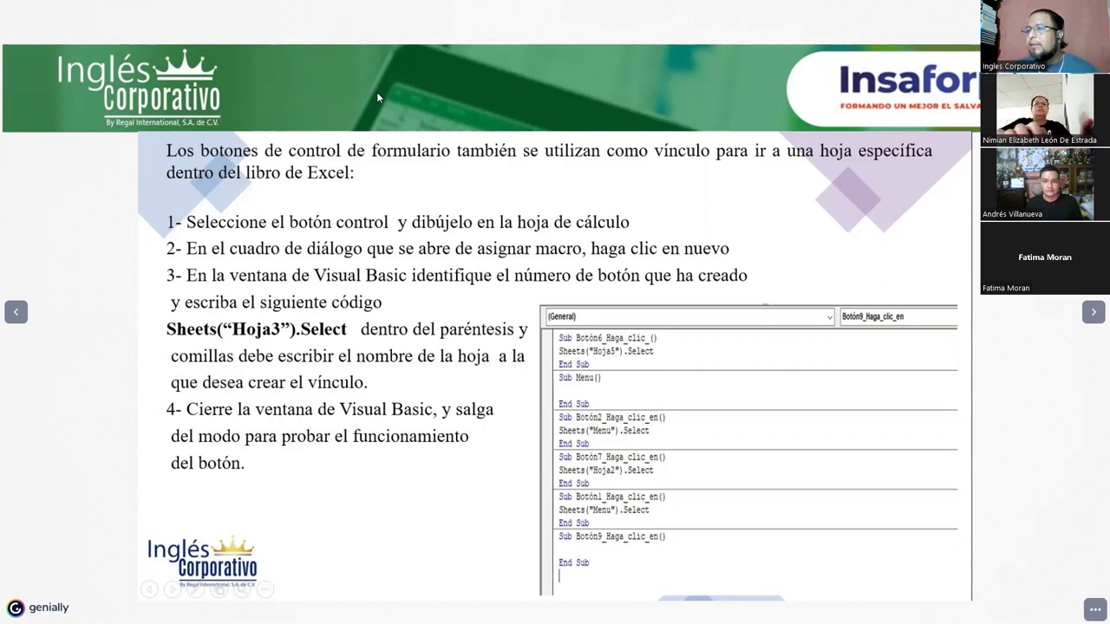
click(1094, 312)
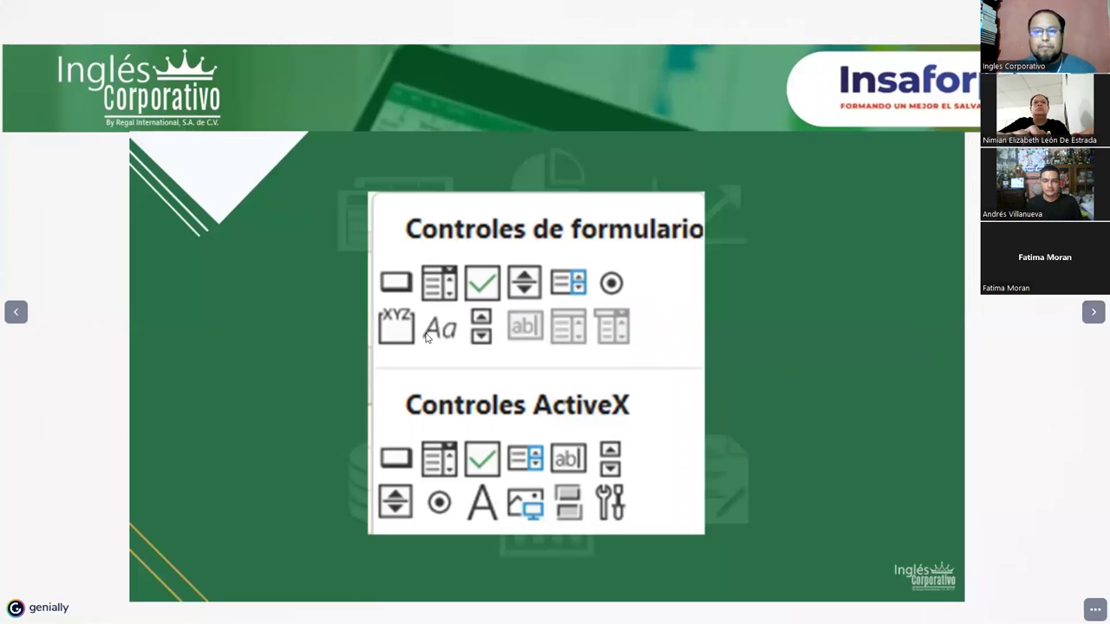